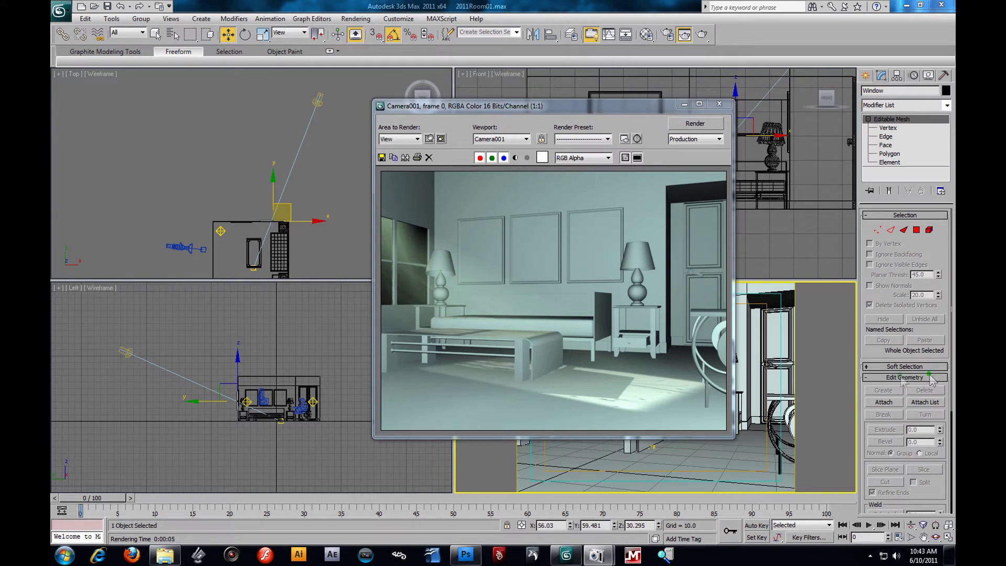
- Close the Camera001 bedroom render window so Photoshop comes to the front
{"action": "left_click", "coordinate": [717, 105]}
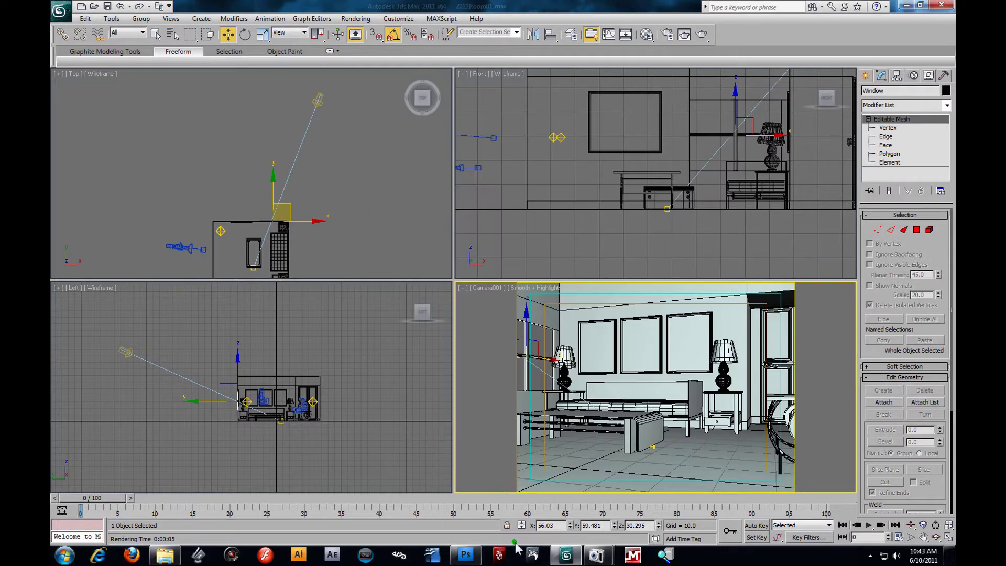
- Open Diffuse1.png from the Renders folder in Photoshop and move its document window up-left
{"action": "left_click", "coordinate": [465, 554]}
{"action": "left_click", "coordinate": [82, 9]}
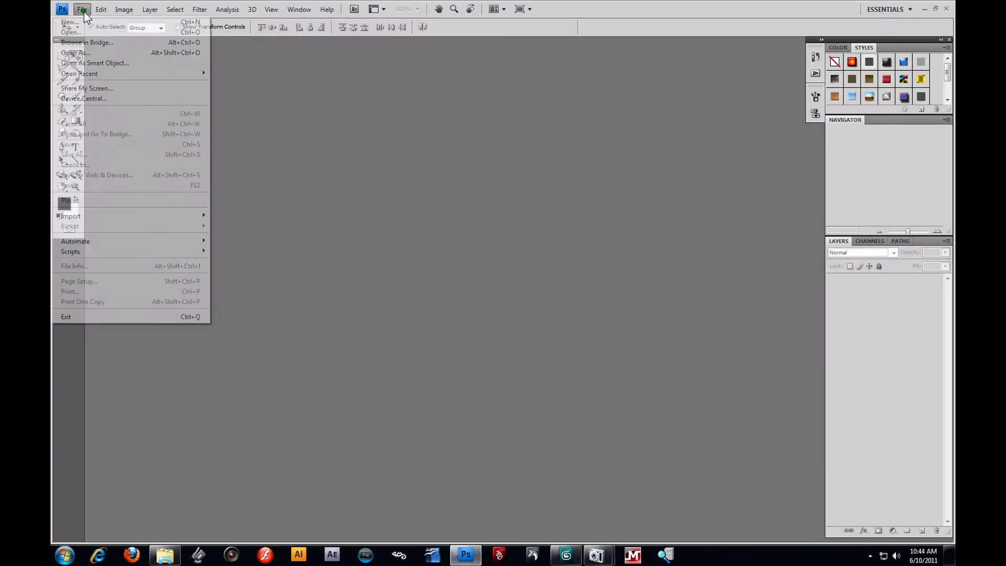
{"action": "left_click", "coordinate": [87, 34]}
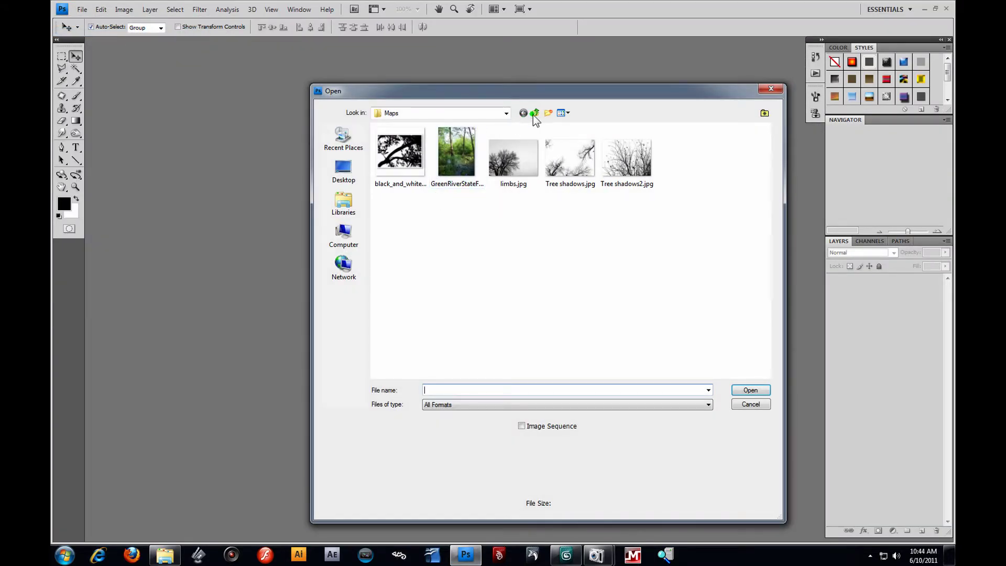
{"action": "left_click", "coordinate": [534, 114]}
{"action": "double_click", "coordinate": [396, 172]}
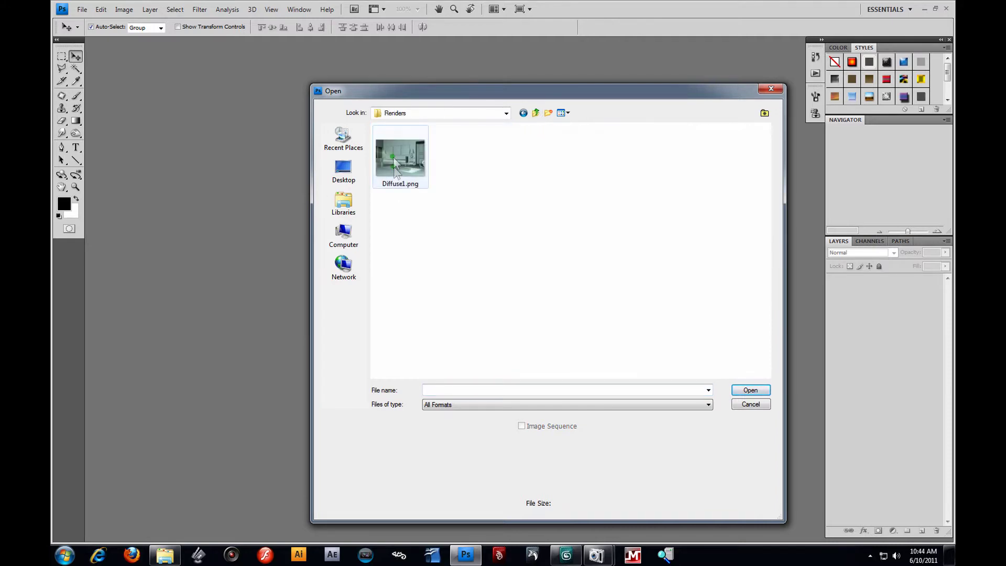
{"action": "left_click", "coordinate": [393, 156]}
{"action": "left_click", "coordinate": [765, 390]}
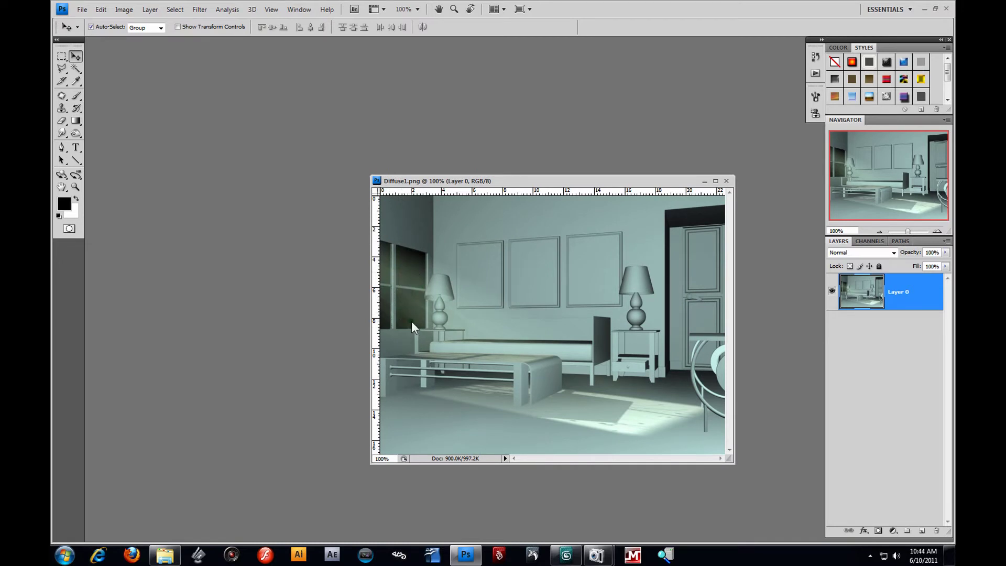
{"action": "left_click_drag", "start_coordinate": [515, 182], "coordinate": [438, 143]}
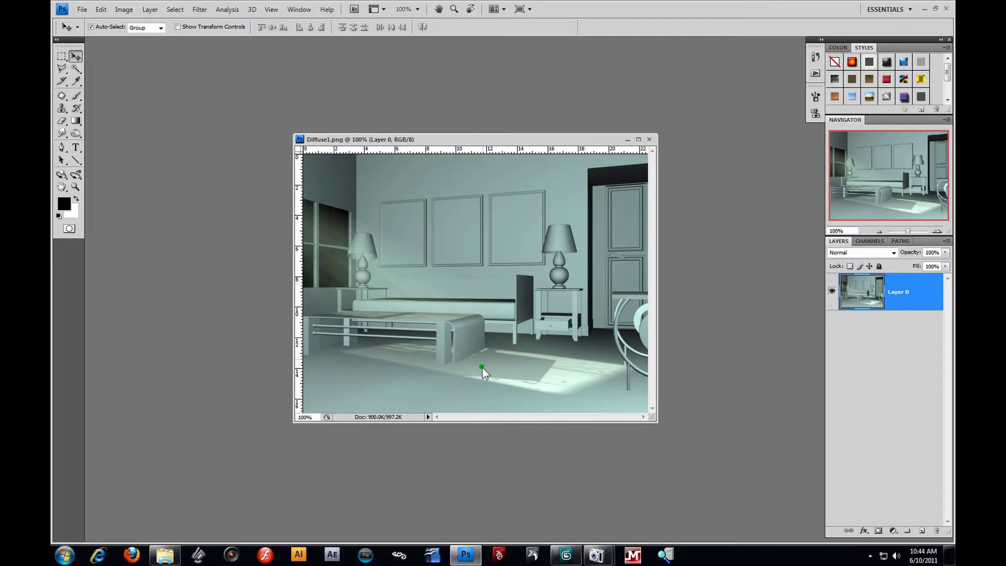
{"action": "left_click", "coordinate": [566, 555]}
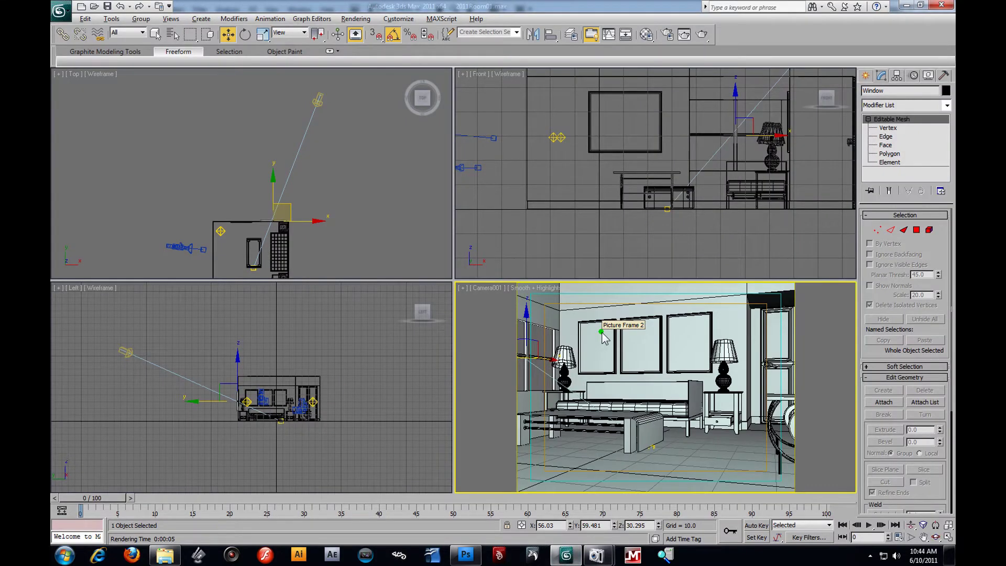
- Maximize the camera view, select the Window object and review its Object Properties
{"action": "left_click", "coordinate": [483, 321]}
{"action": "key", "text": "alt+w"}
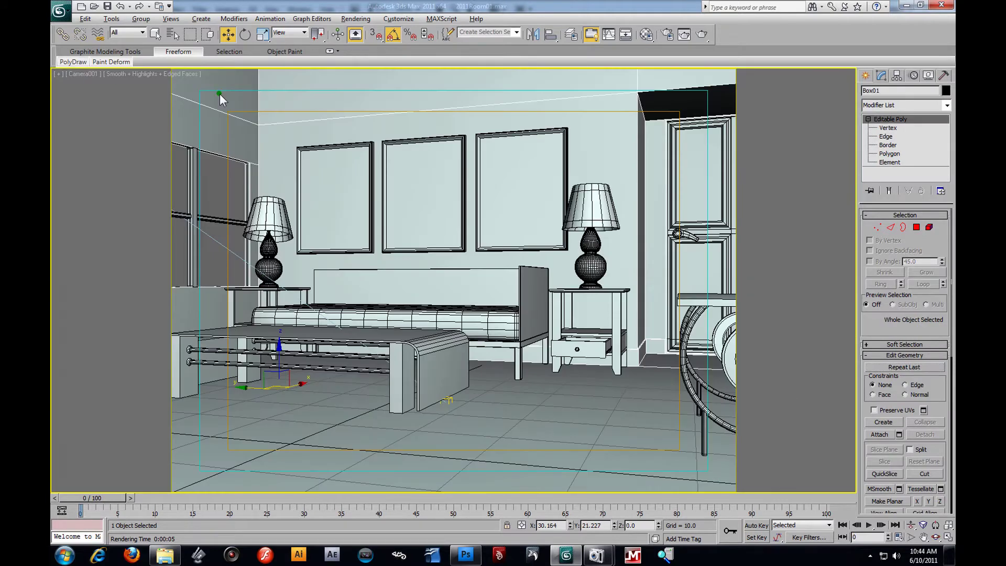
{"action": "left_click", "coordinate": [205, 181]}
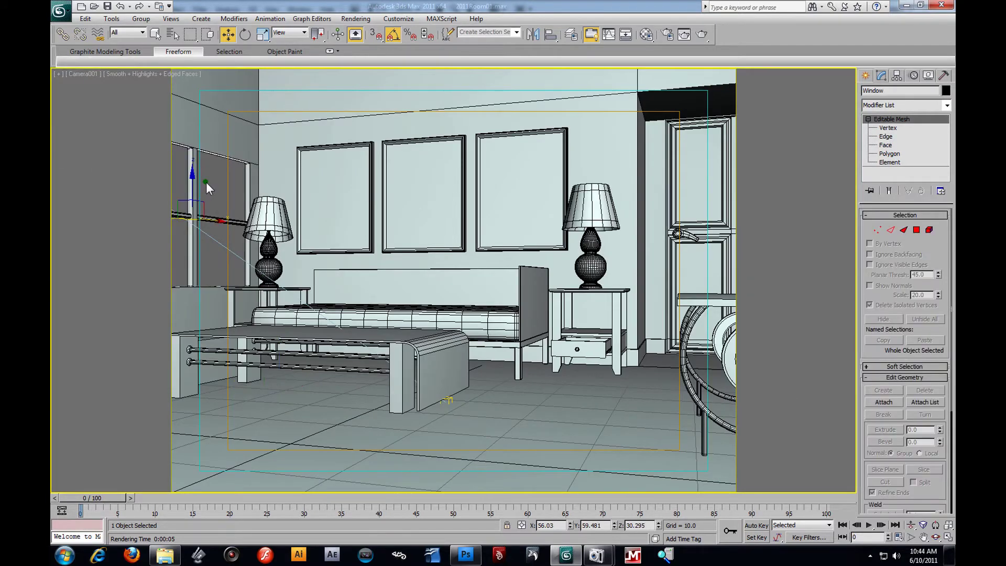
{"action": "right_click", "coordinate": [218, 186]}
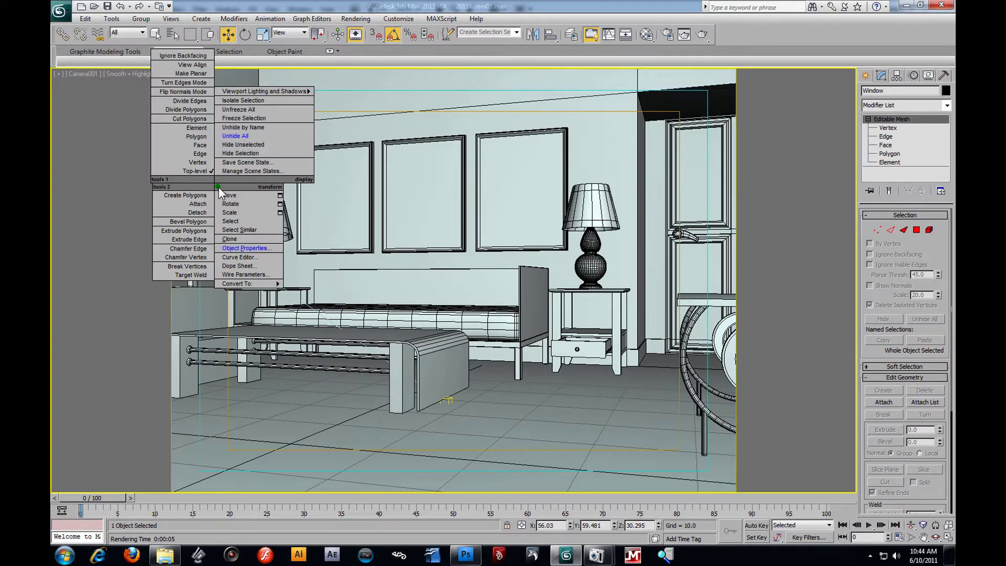
{"action": "left_click", "coordinate": [253, 247]}
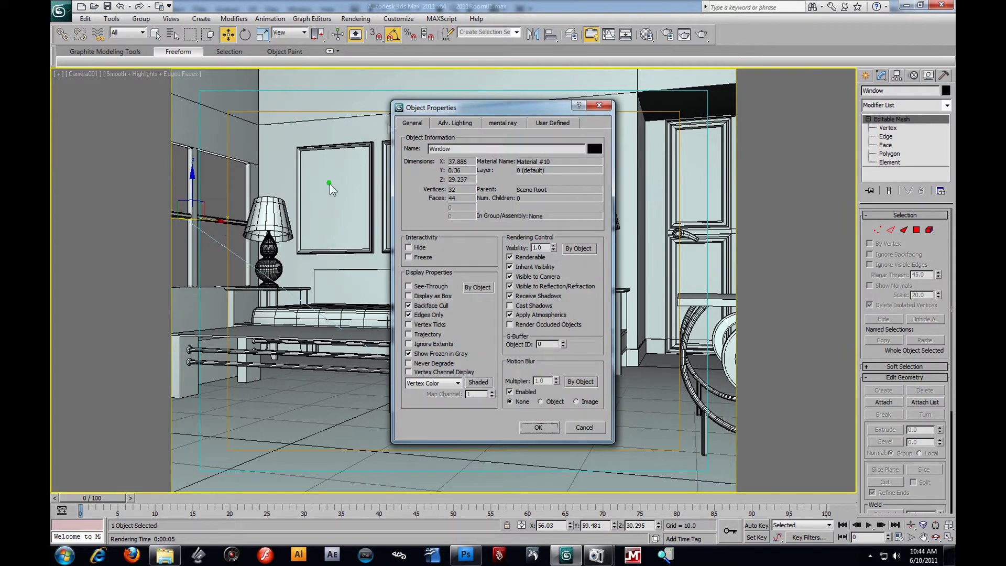
{"action": "left_click", "coordinate": [609, 107]}
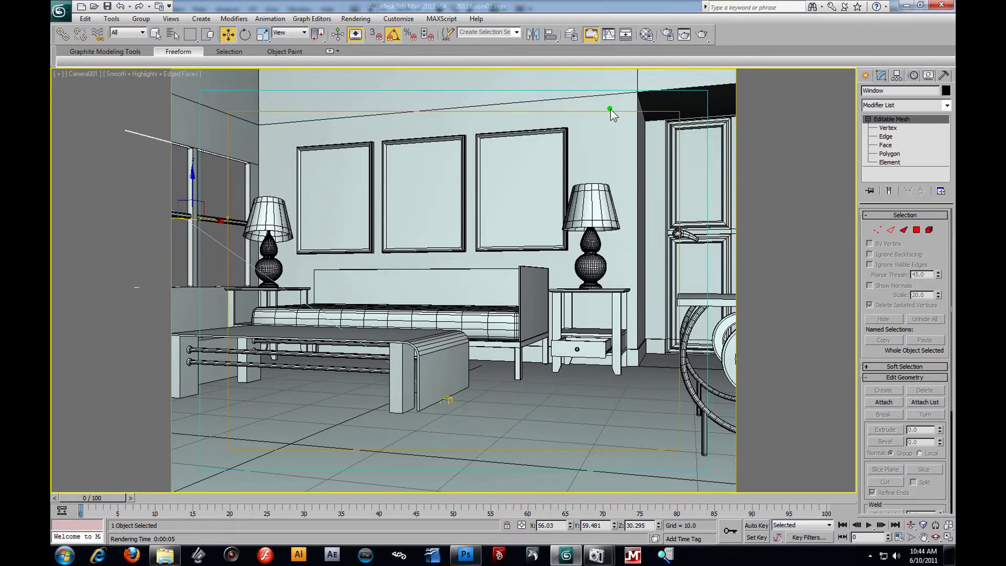
- Switch to Perspective, hide all but the Window, and frame it edge-on
{"action": "key", "text": "p"}
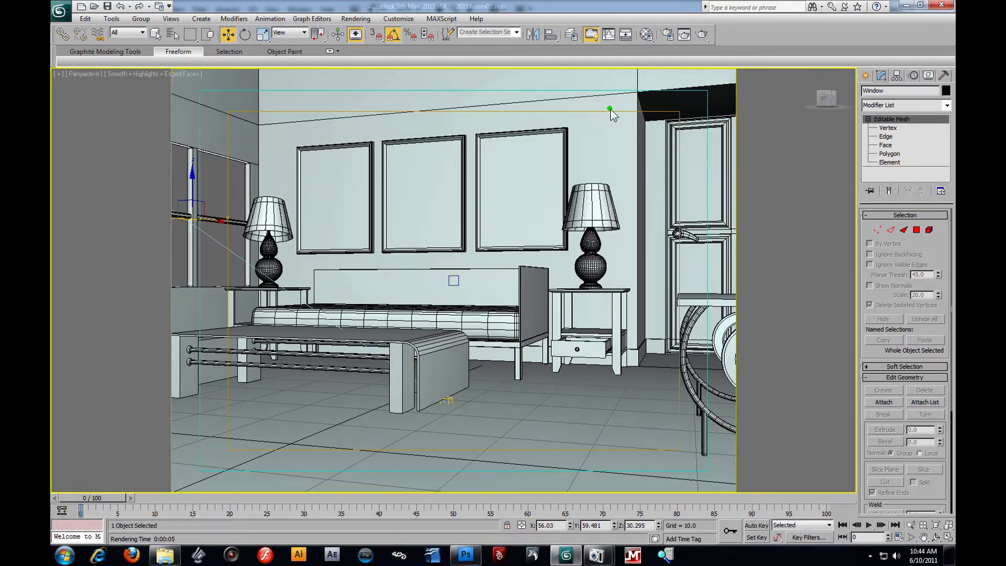
{"action": "right_click", "coordinate": [206, 187]}
{"action": "left_click", "coordinate": [241, 147]}
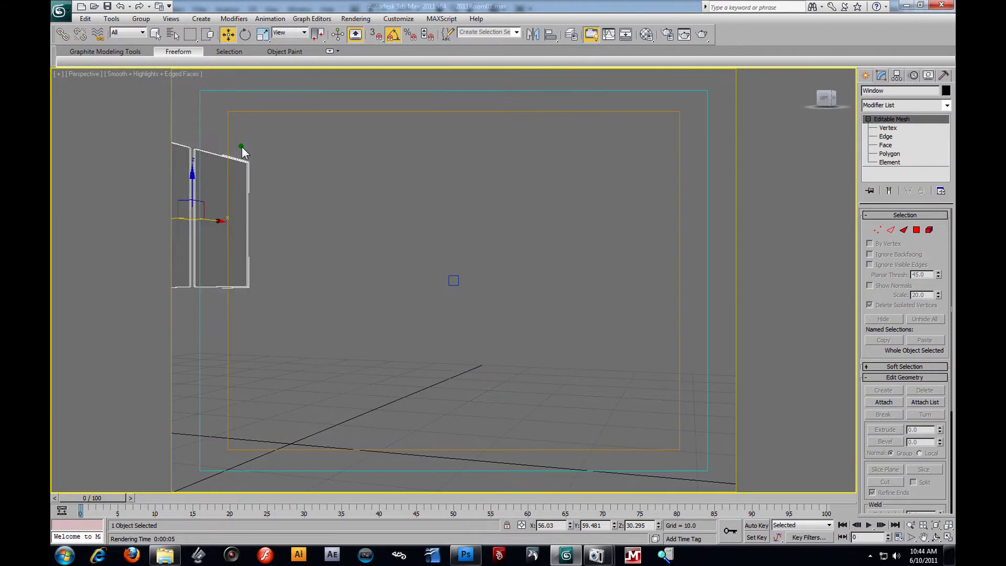
{"action": "key", "text": "z"}
{"action": "middle_click_drag", "start_coordinate": [489, 240], "coordinate": [763, 174], "text": "alt"}
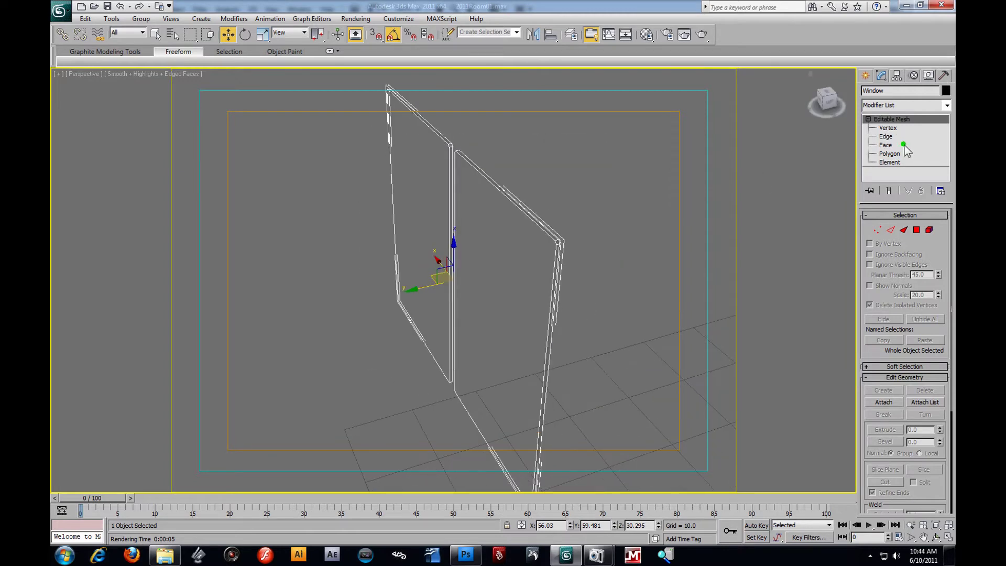
- Inspect the Window's polygons and right pane element, then exit sub-object mode and reselect it
{"action": "key", "text": "4"}
{"action": "left_click", "coordinate": [405, 197]}
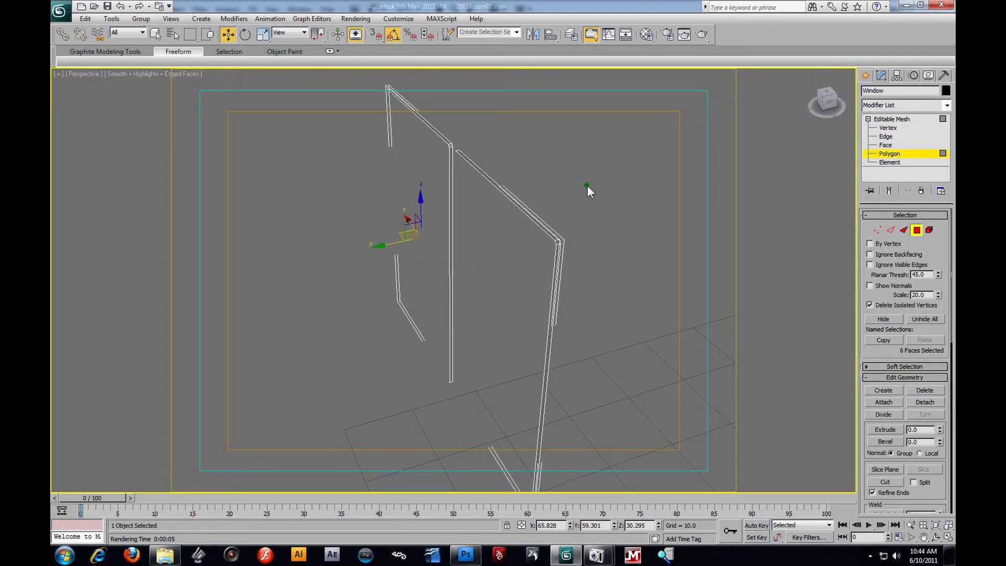
{"action": "middle_click_drag", "start_coordinate": [845, 172], "coordinate": [574, 256], "text": "alt"}
{"action": "left_click", "coordinate": [887, 162]}
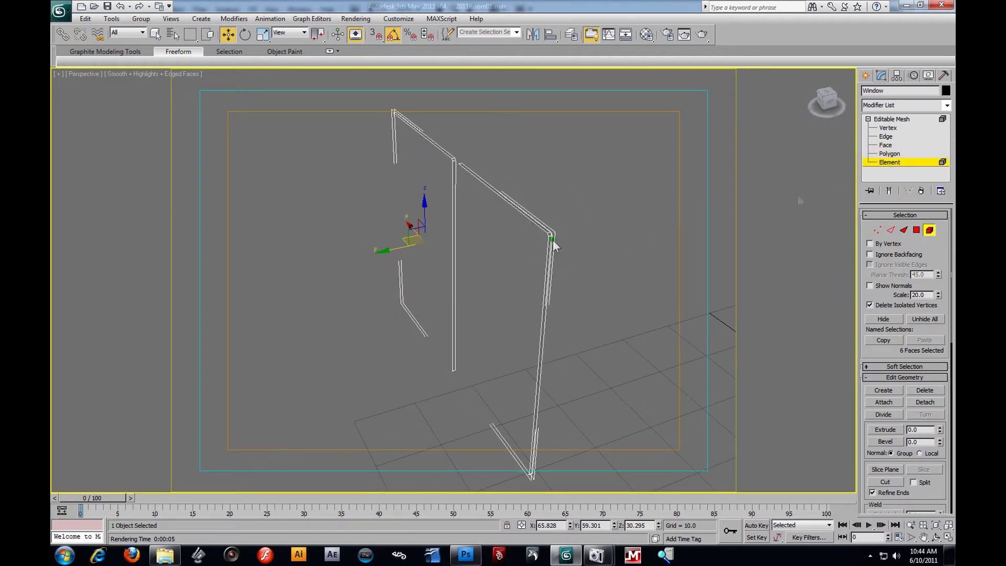
{"action": "left_click", "coordinate": [531, 256]}
{"action": "middle_click_drag", "start_coordinate": [438, 193], "coordinate": [845, 172], "text": "alt"}
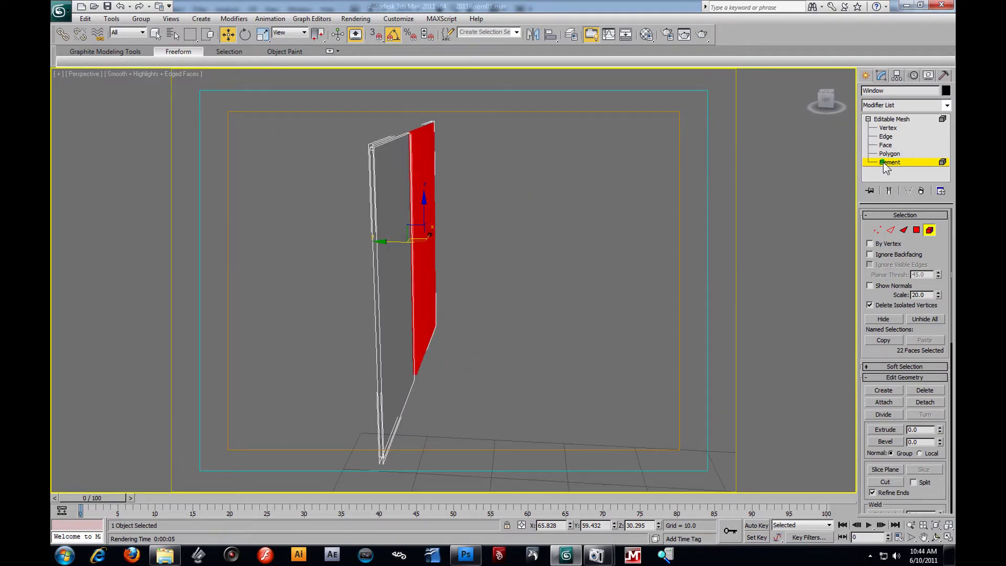
{"action": "left_click", "coordinate": [891, 119]}
{"action": "left_click", "coordinate": [580, 206]}
{"action": "middle_click_drag", "start_coordinate": [580, 206], "coordinate": [526, 221], "text": "alt"}
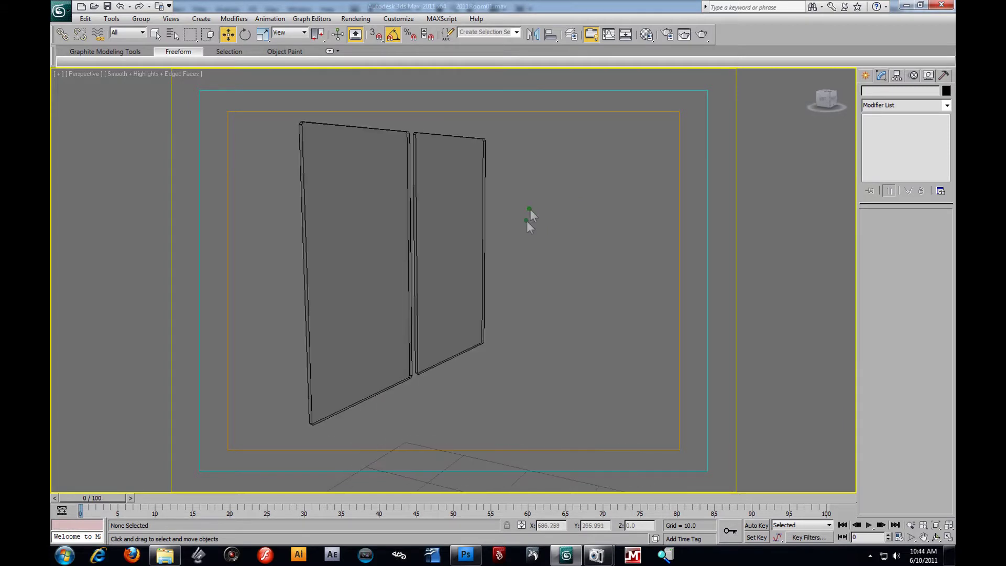
{"action": "left_click", "coordinate": [474, 216]}
- Turn off the Window's Visible to Camera property and test-render the view
{"action": "right_click", "coordinate": [474, 216]}
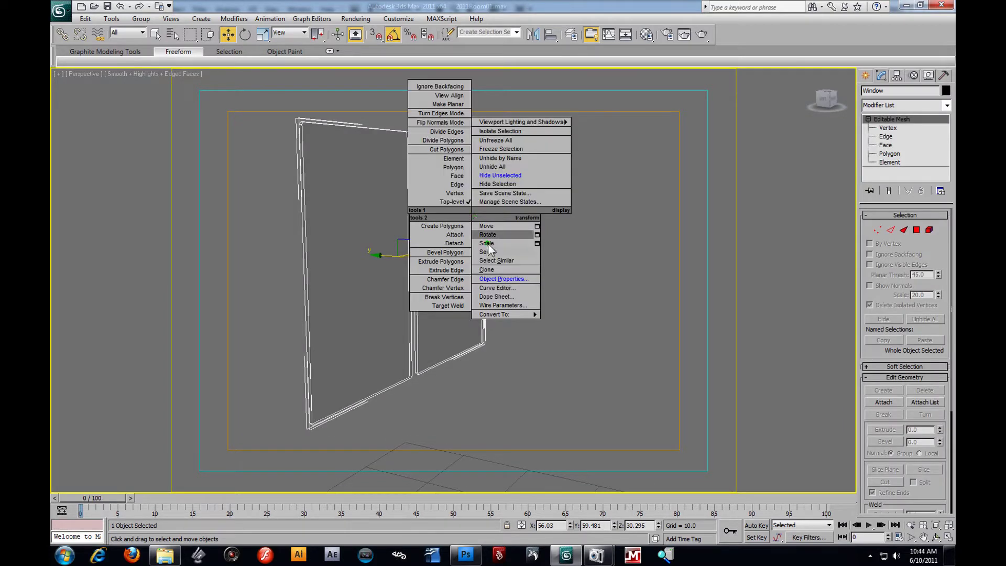
{"action": "left_click", "coordinate": [494, 279]}
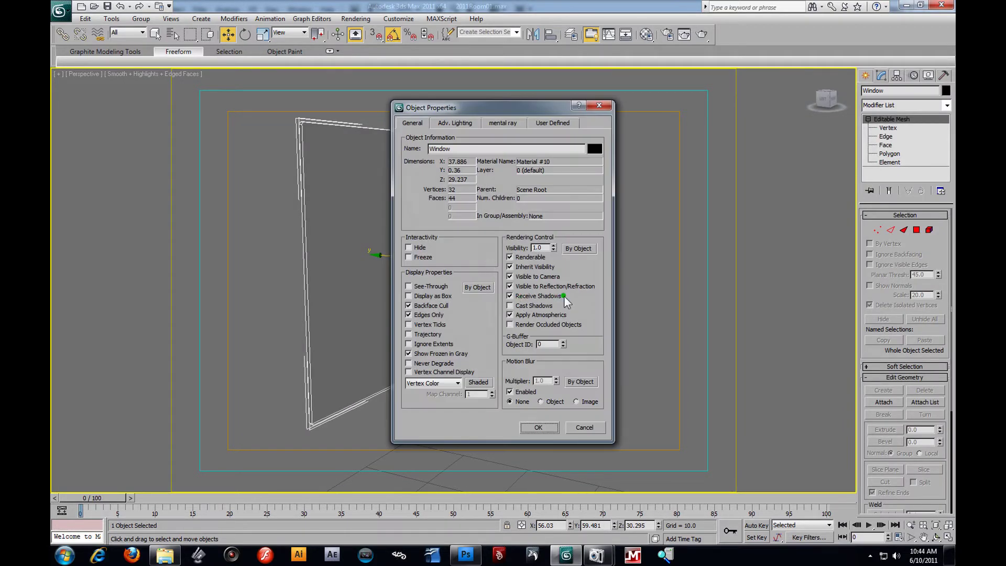
{"action": "left_click", "coordinate": [509, 257]}
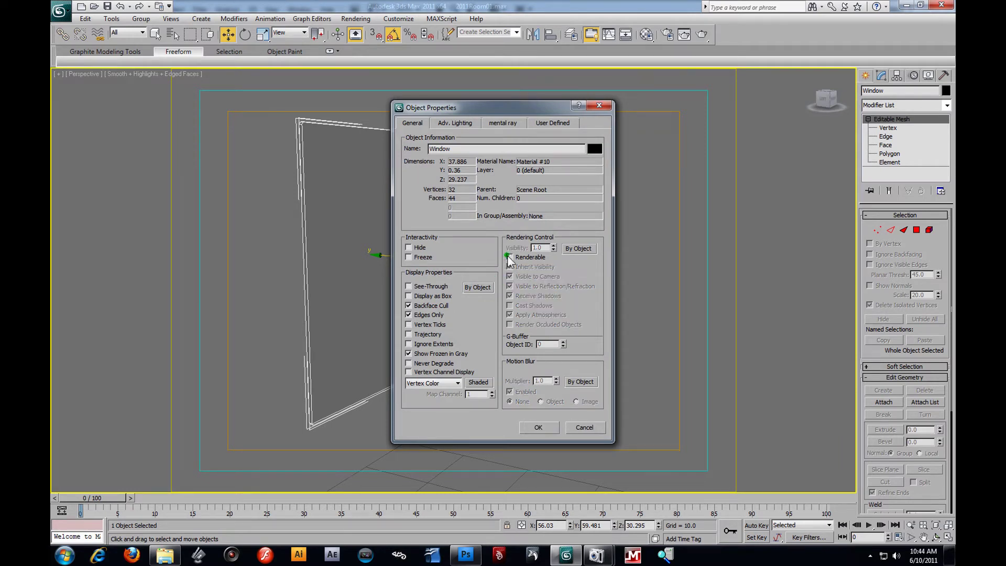
{"action": "left_click", "coordinate": [509, 256]}
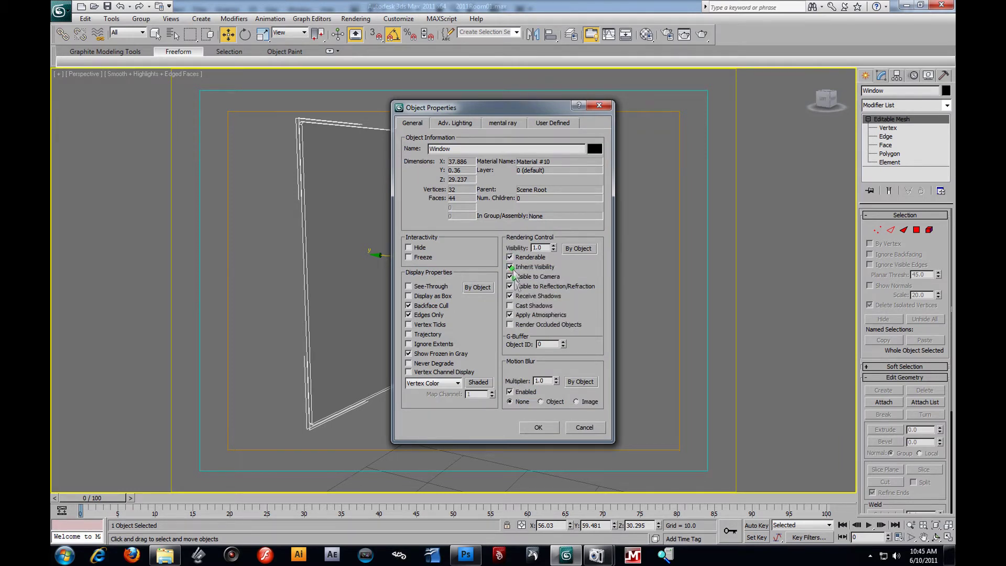
{"action": "left_click", "coordinate": [510, 276]}
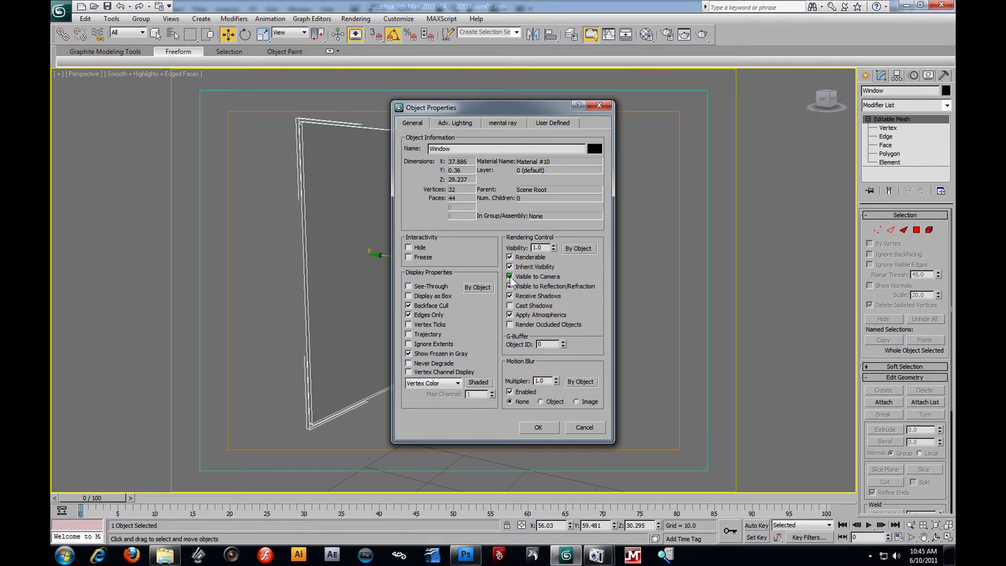
{"action": "left_click", "coordinate": [536, 427]}
{"action": "left_click", "coordinate": [704, 34]}
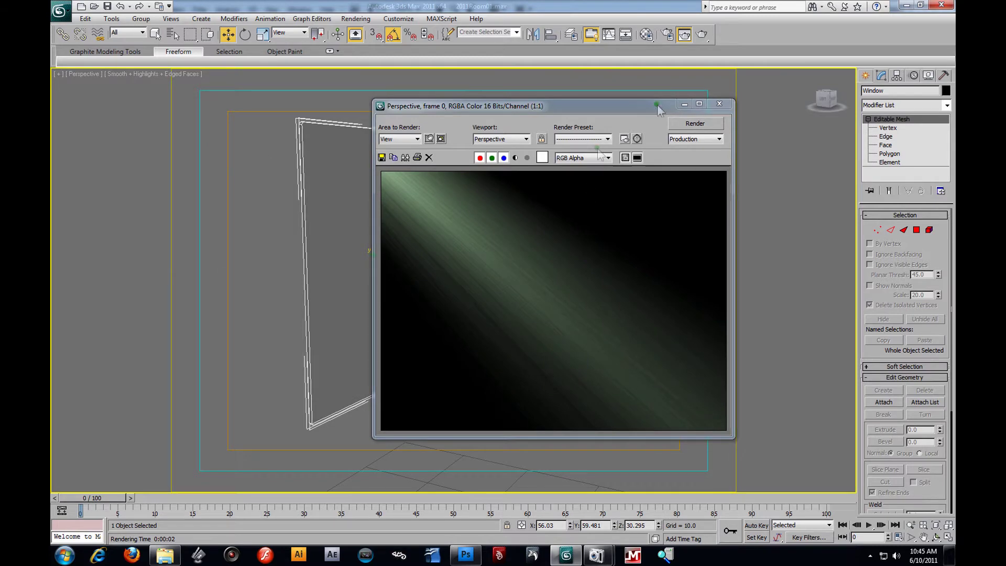
{"action": "left_click", "coordinate": [719, 104]}
- Unhide all objects, set the view to Camera001, and render the bedroom
{"action": "right_click", "coordinate": [583, 199]}
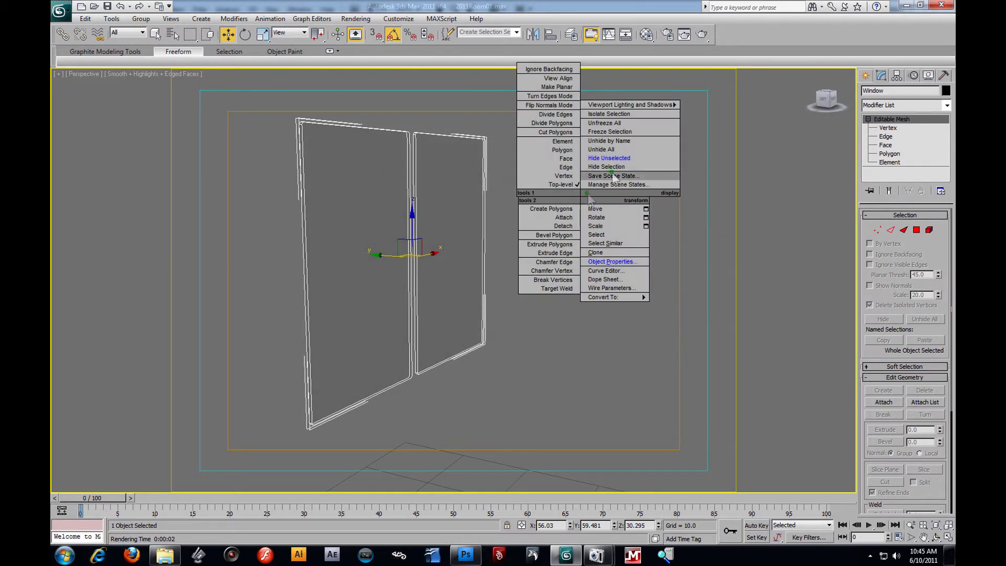
{"action": "left_click", "coordinate": [612, 153]}
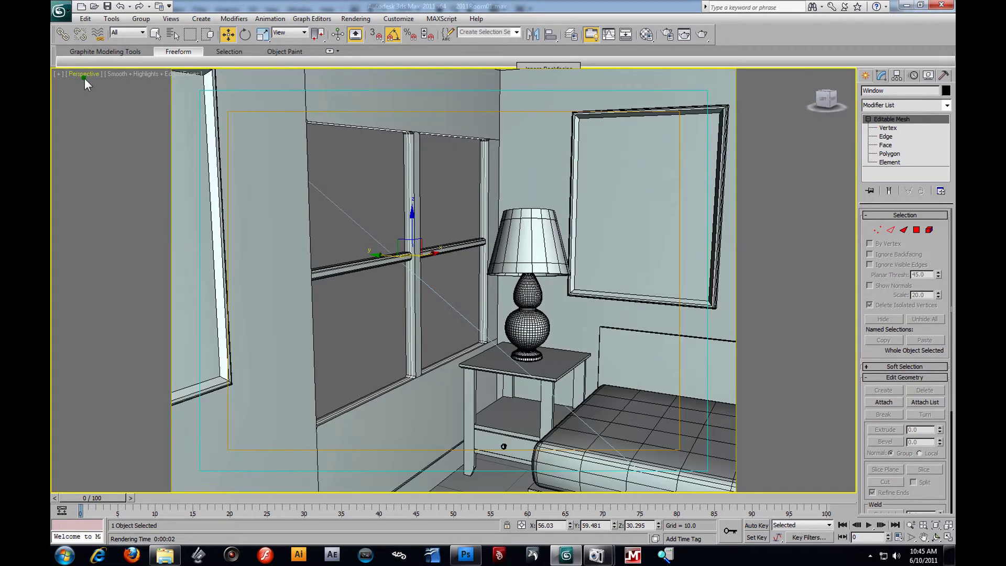
{"action": "key", "text": "c"}
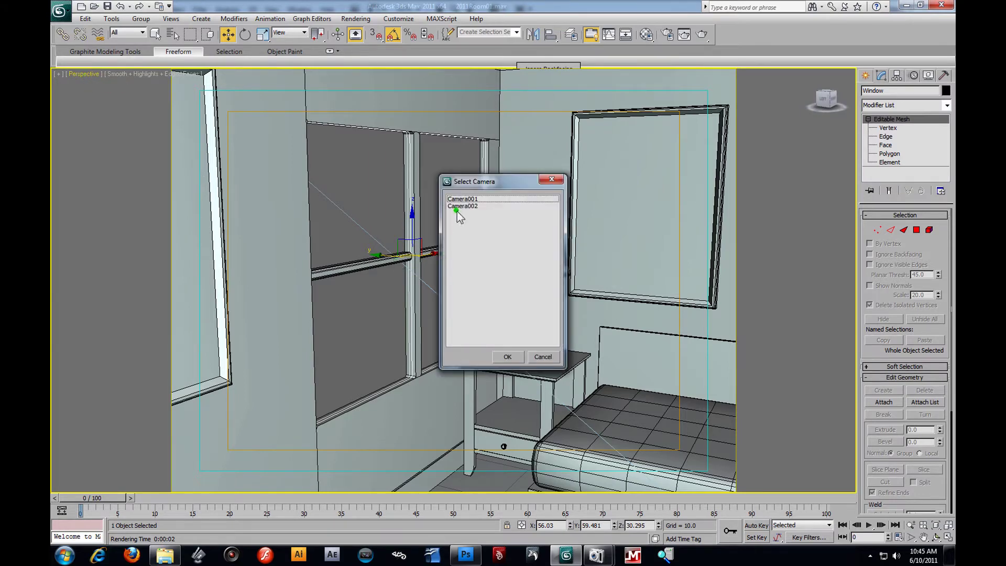
{"action": "left_click", "coordinate": [462, 200]}
{"action": "left_click", "coordinate": [507, 357]}
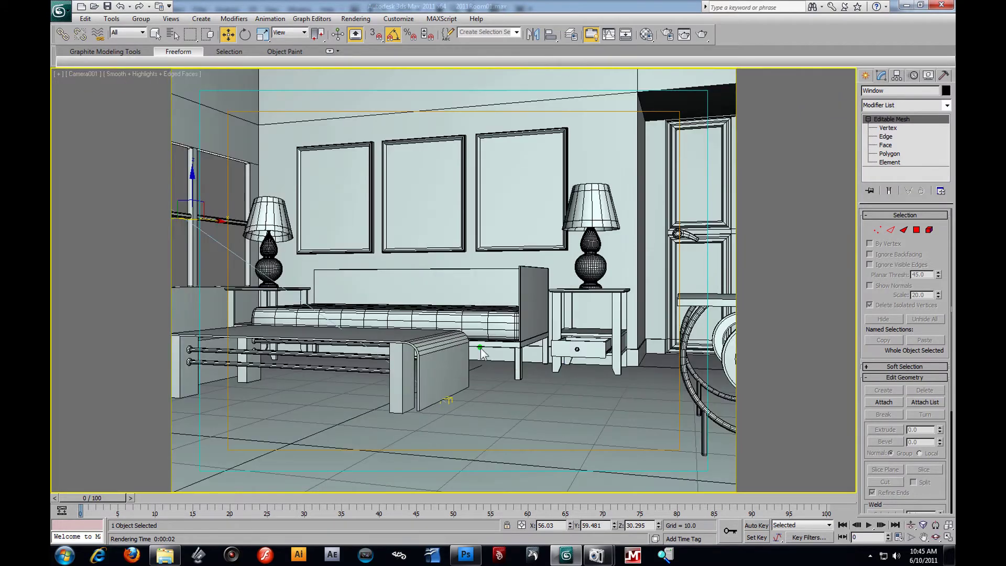
{"action": "left_click", "coordinate": [701, 36]}
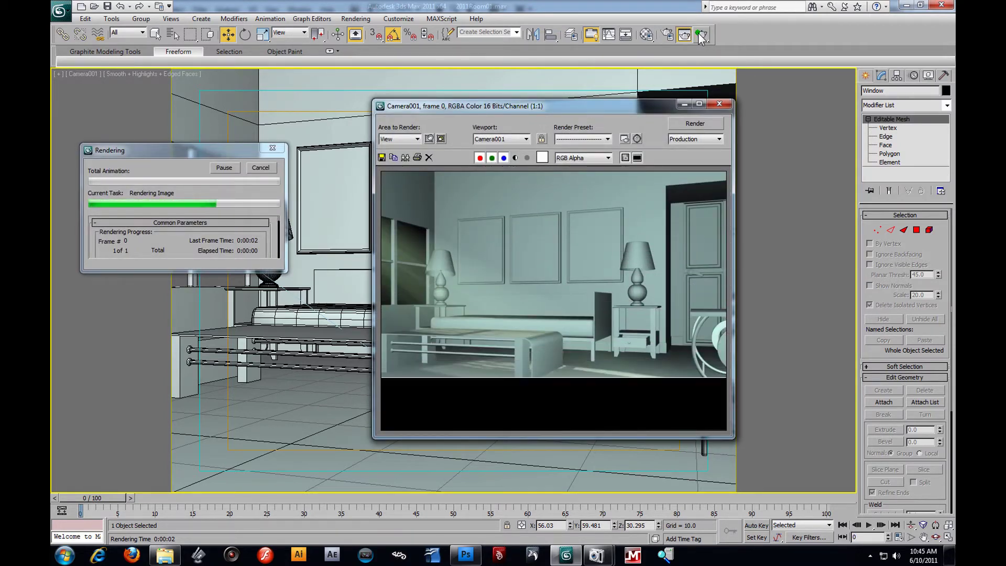
- Overwrite Diffuse1.png in Renders with the render as a 24-bit PNG with alpha
{"action": "left_click", "coordinate": [386, 159]}
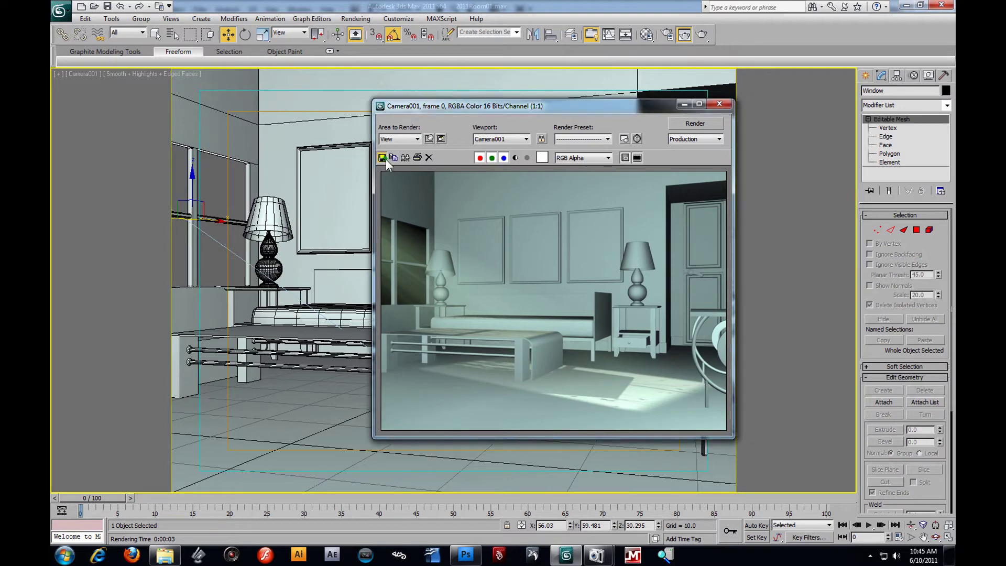
{"action": "left_click", "coordinate": [420, 209]}
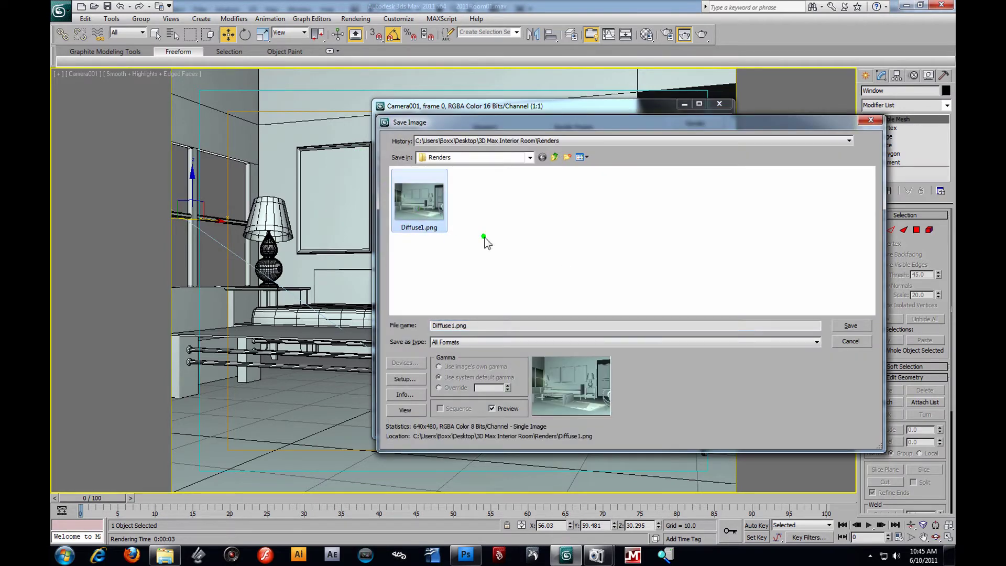
{"action": "left_click", "coordinate": [815, 342]}
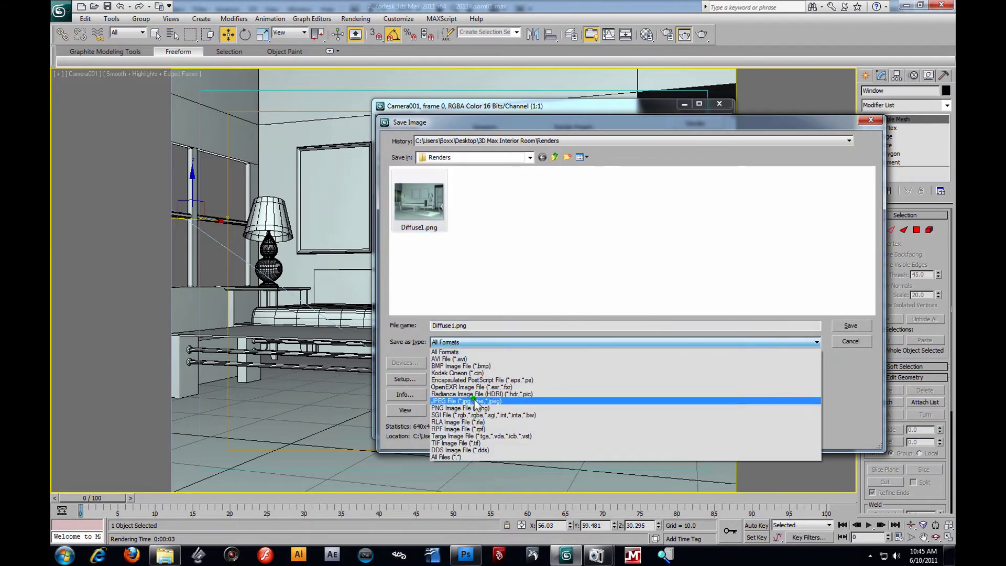
{"action": "left_click", "coordinate": [461, 408]}
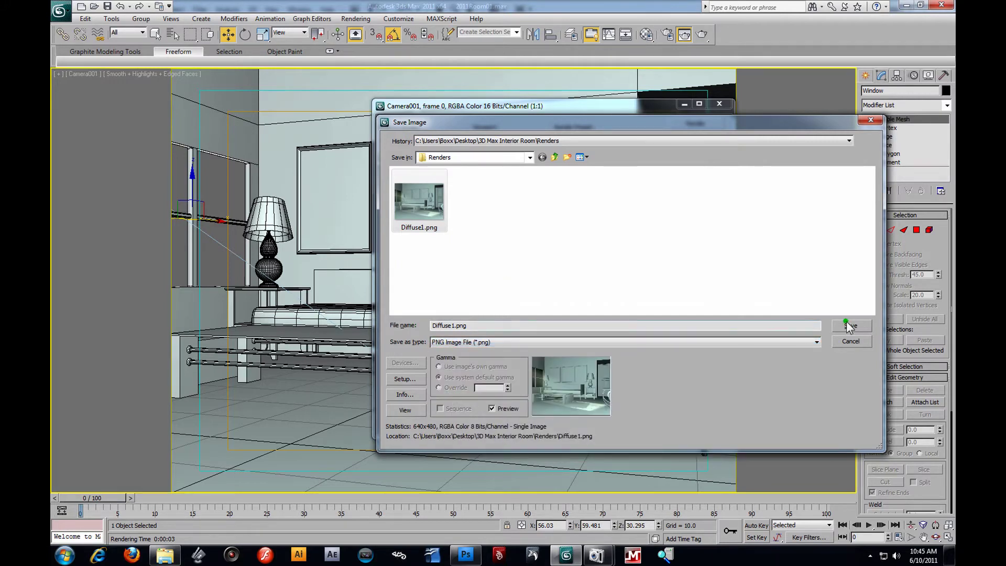
{"action": "left_click", "coordinate": [826, 342]}
{"action": "left_click", "coordinate": [848, 326]}
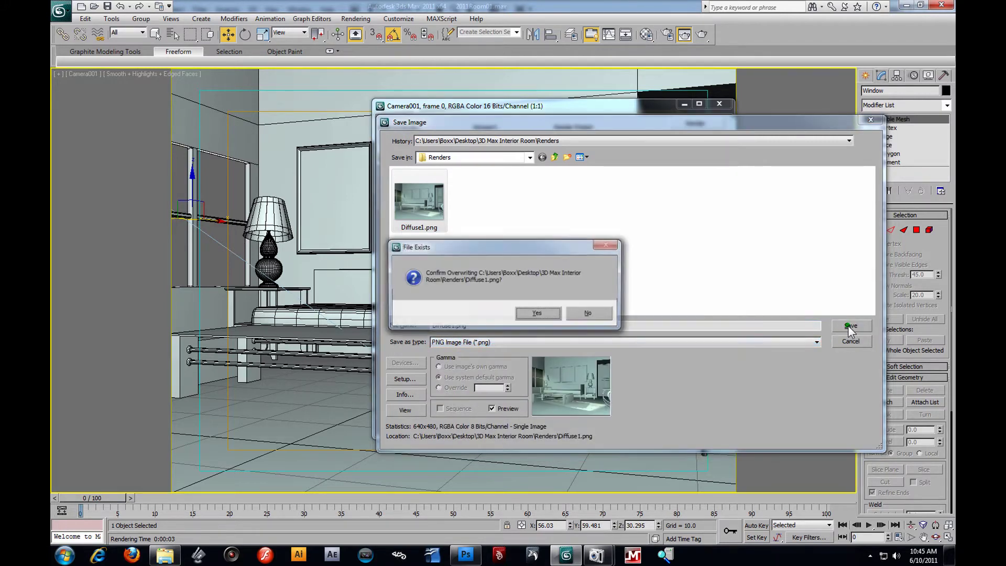
{"action": "left_click", "coordinate": [545, 312]}
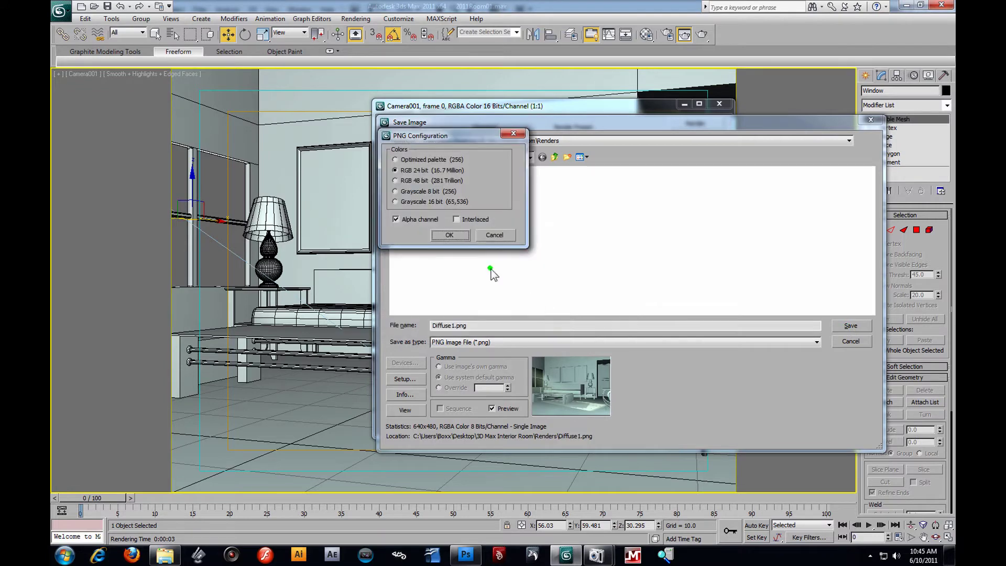
{"action": "left_click", "coordinate": [446, 233]}
- Reopen Diffuse1.png in Photoshop, update it from disk, and move its window up-left
{"action": "left_click", "coordinate": [463, 557]}
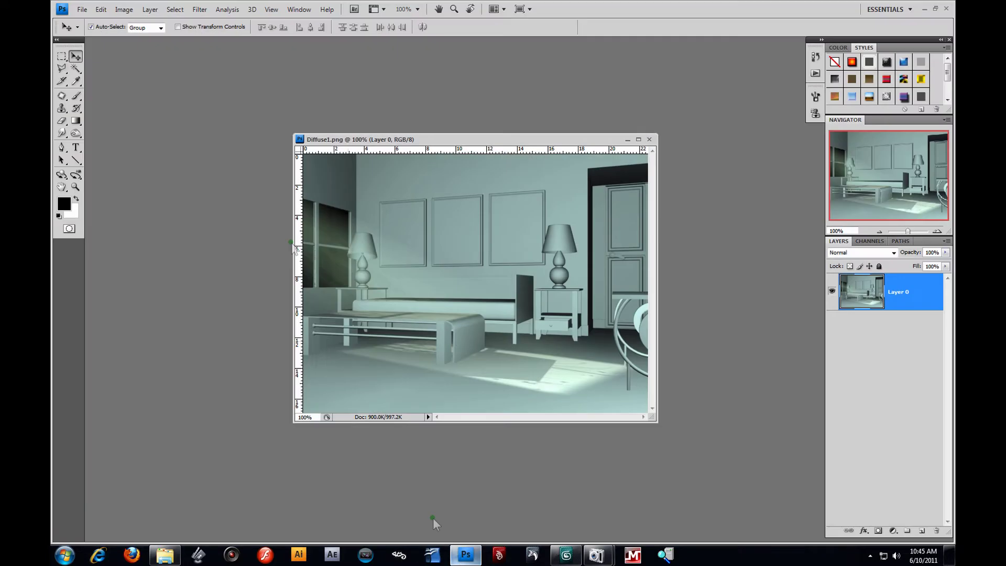
{"action": "left_click", "coordinate": [82, 9]}
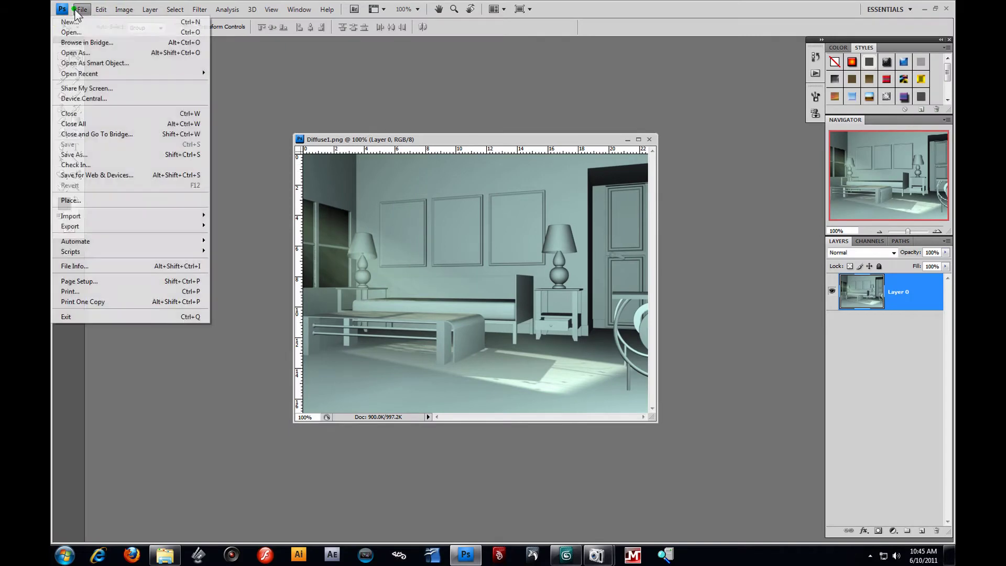
{"action": "left_click", "coordinate": [87, 26]}
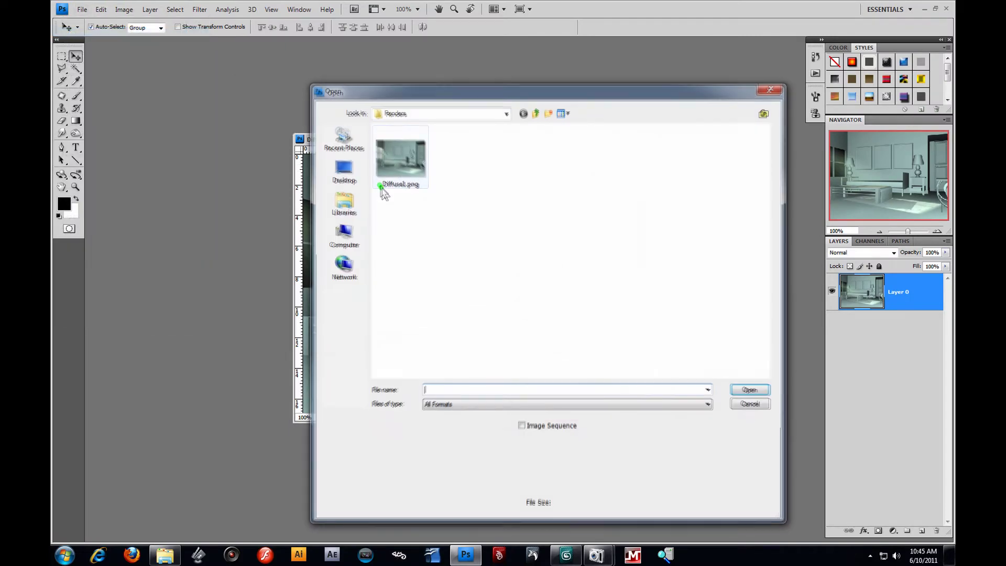
{"action": "left_click", "coordinate": [763, 389]}
{"action": "left_click", "coordinate": [527, 215]}
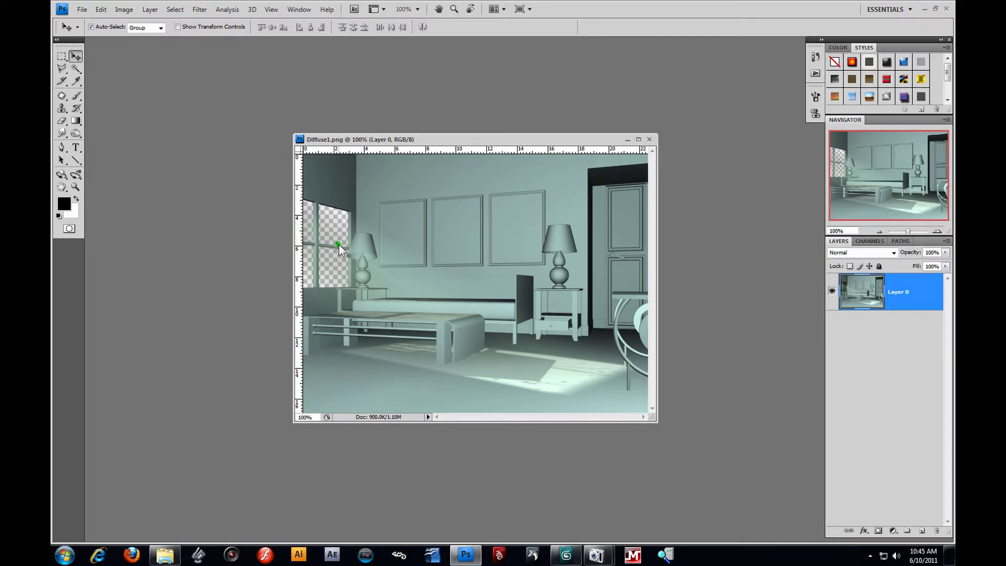
{"action": "left_click_drag", "start_coordinate": [420, 141], "coordinate": [370, 95]}
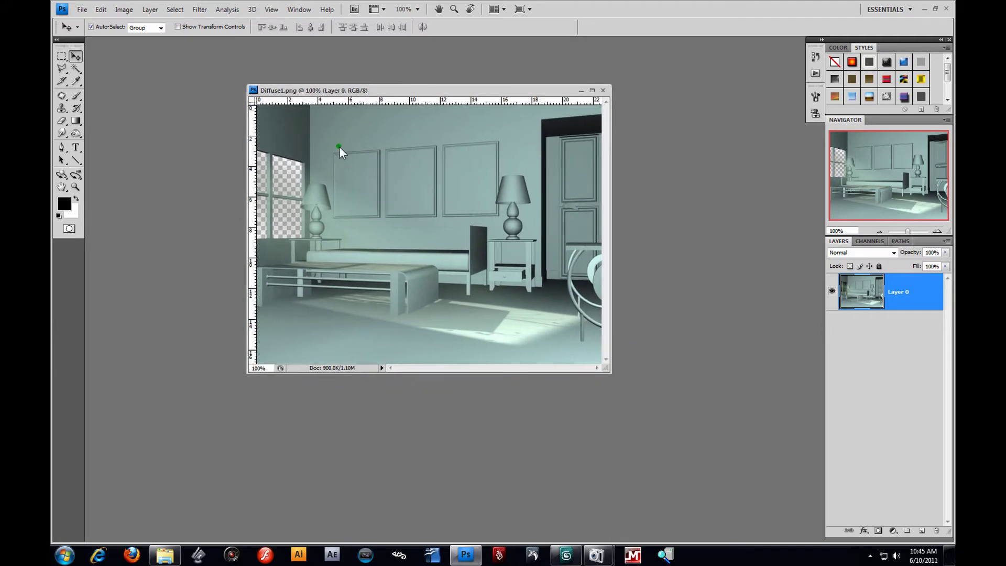
{"action": "left_click", "coordinate": [565, 554]}
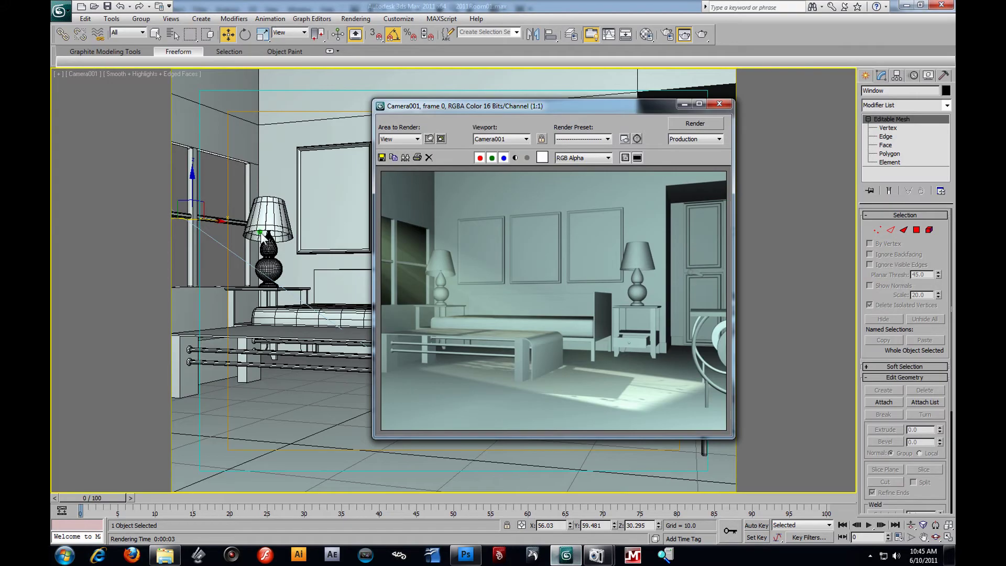
- Hide all but the Window, toggle its Visible to Camera setting, and render the light beam alone
{"action": "left_click", "coordinate": [728, 106]}
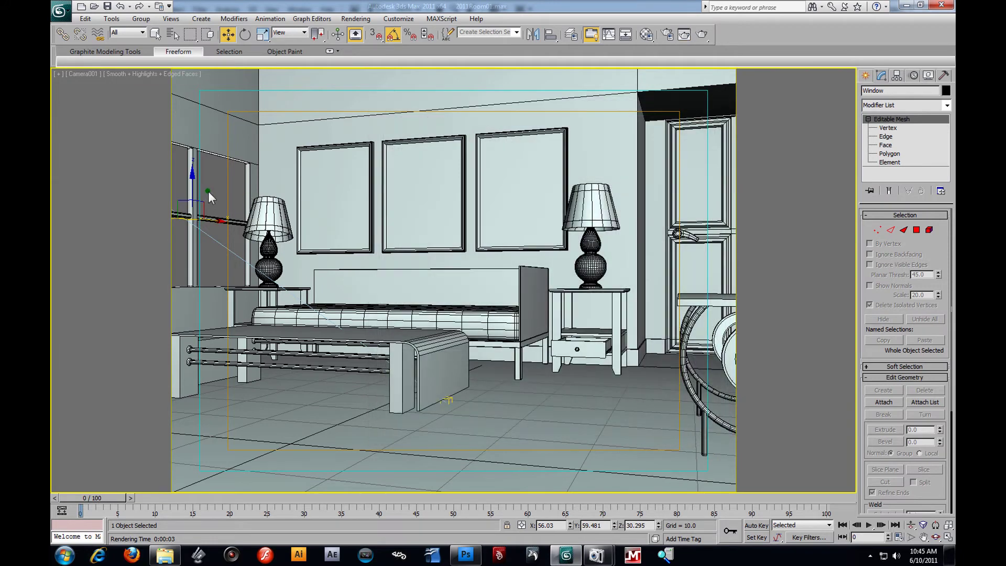
{"action": "right_click", "coordinate": [208, 191]}
{"action": "left_click", "coordinate": [231, 150]}
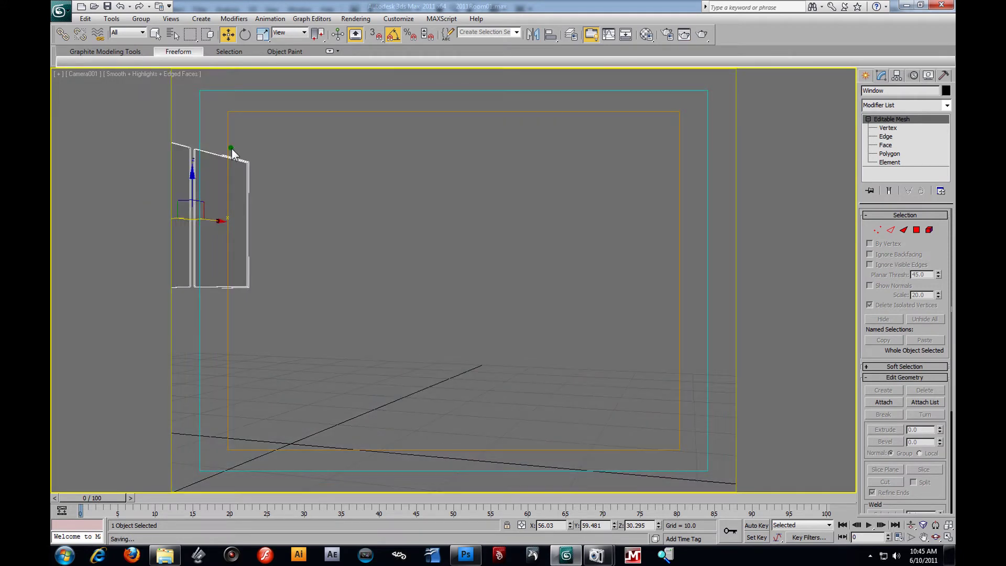
{"action": "right_click", "coordinate": [235, 186]}
{"action": "left_click", "coordinate": [263, 248]}
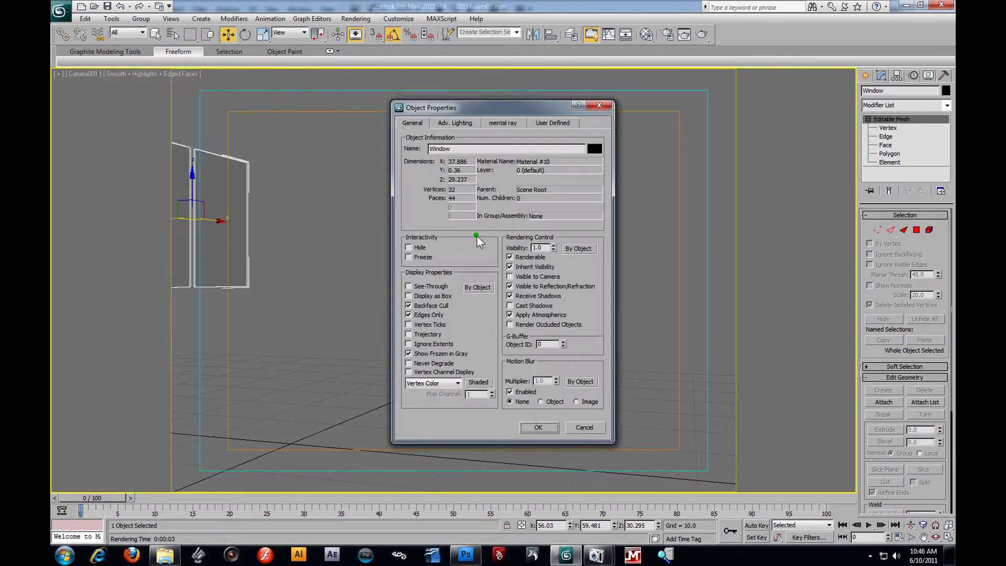
{"action": "left_click", "coordinate": [510, 276]}
{"action": "left_click", "coordinate": [550, 430]}
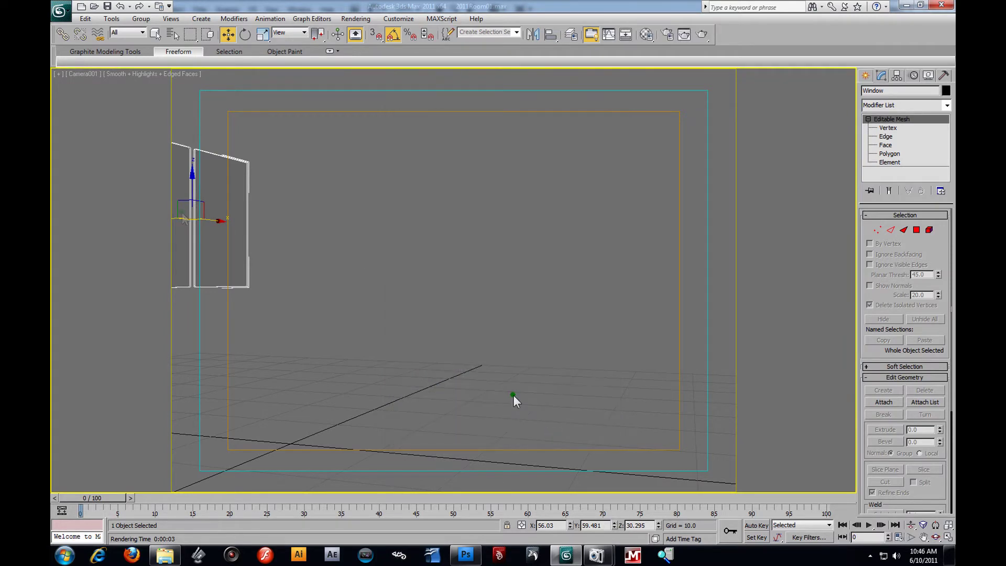
{"action": "left_click", "coordinate": [704, 33]}
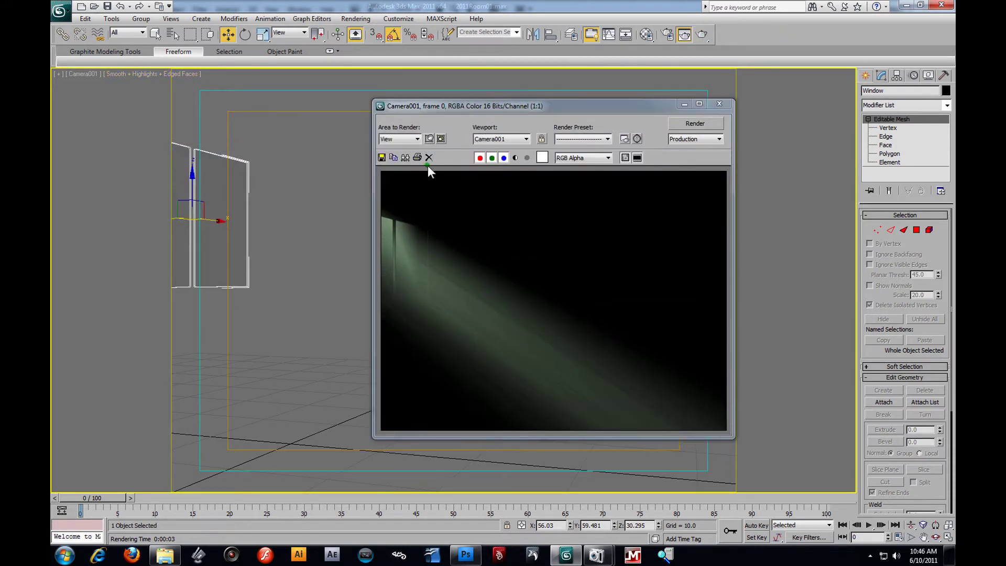
{"action": "left_click", "coordinate": [383, 157]}
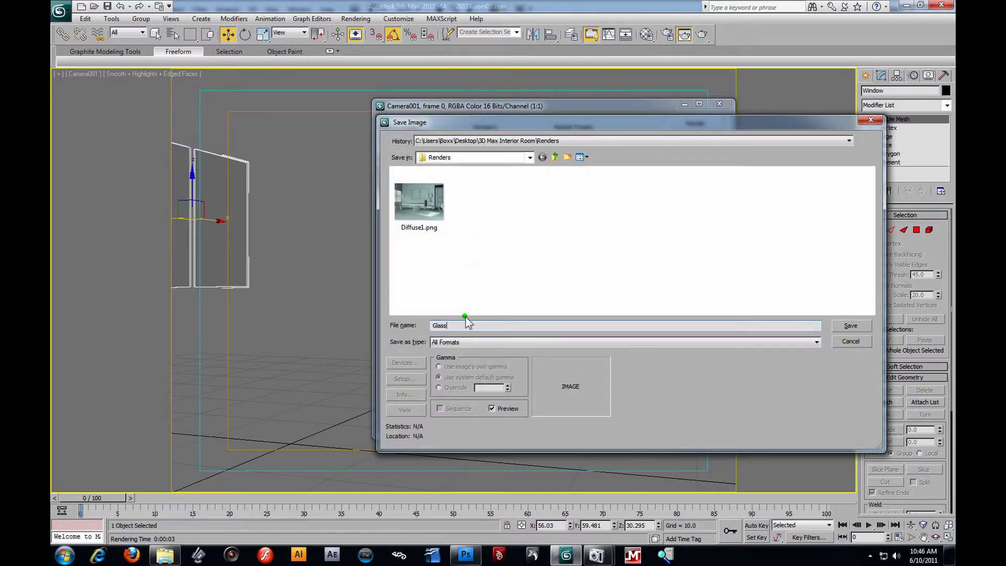
- Save the light-beam render as Glass.png, a 24-bit PNG with alpha, and close the frame window
{"action": "left_click", "coordinate": [784, 347]}
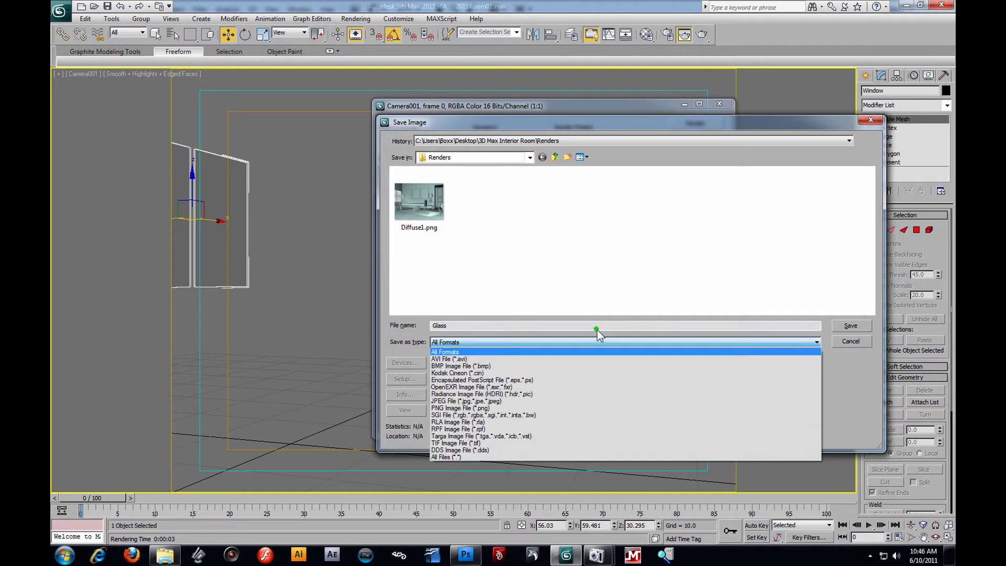
{"action": "left_click", "coordinate": [479, 408]}
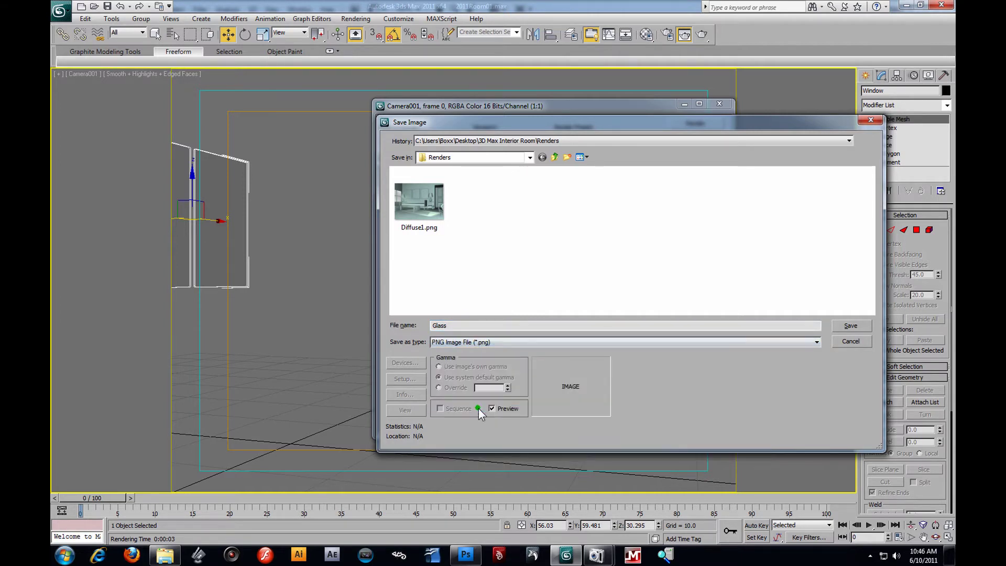
{"action": "left_click", "coordinate": [851, 326]}
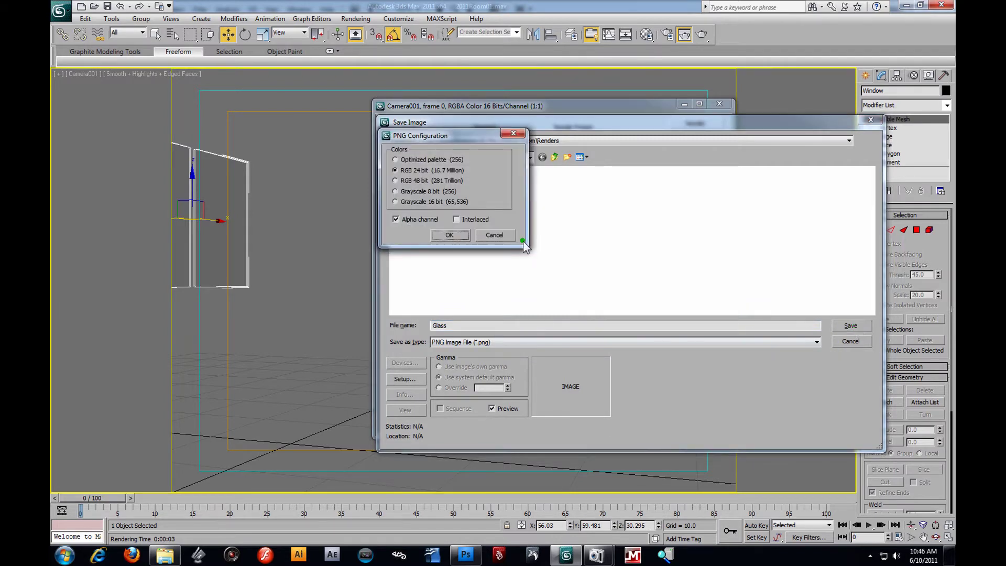
{"action": "left_click", "coordinate": [445, 235]}
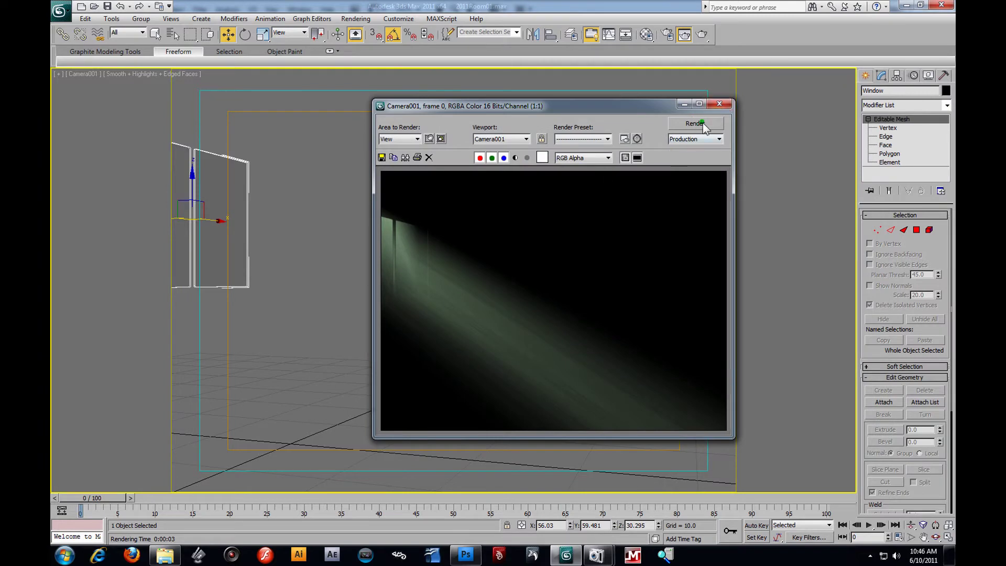
{"action": "left_click", "coordinate": [719, 104]}
- Unhide all bedroom objects, then confirm the Window's Object Properties with OK
{"action": "right_click", "coordinate": [239, 180]}
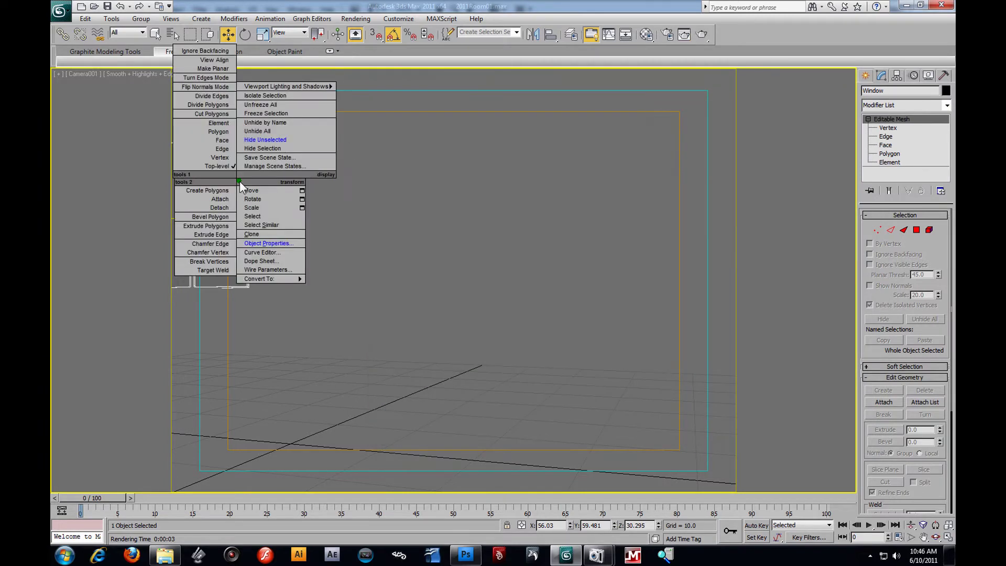
{"action": "left_click", "coordinate": [263, 131]}
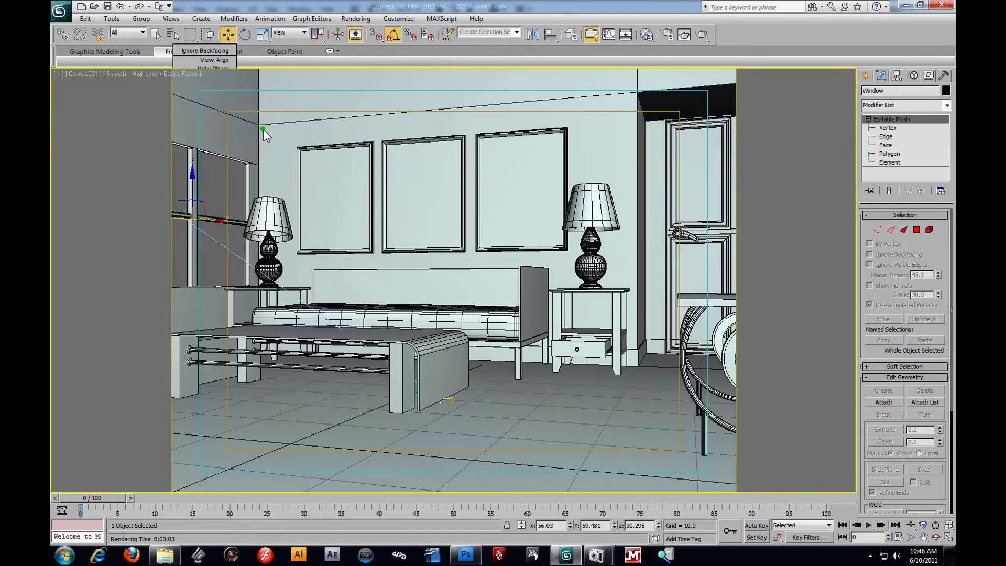
{"action": "right_click", "coordinate": [213, 185]}
{"action": "left_click", "coordinate": [243, 247]}
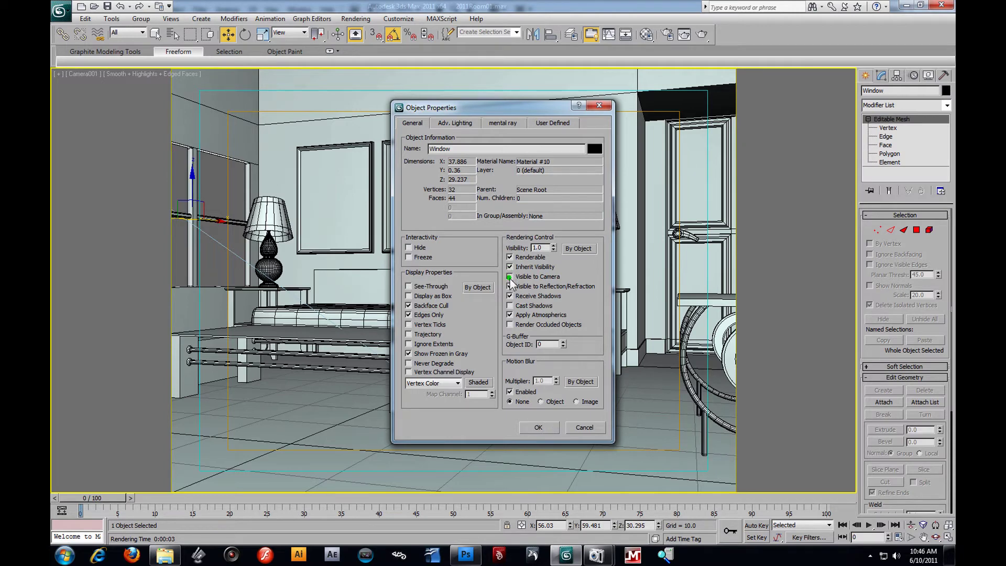
{"action": "left_click", "coordinate": [531, 426]}
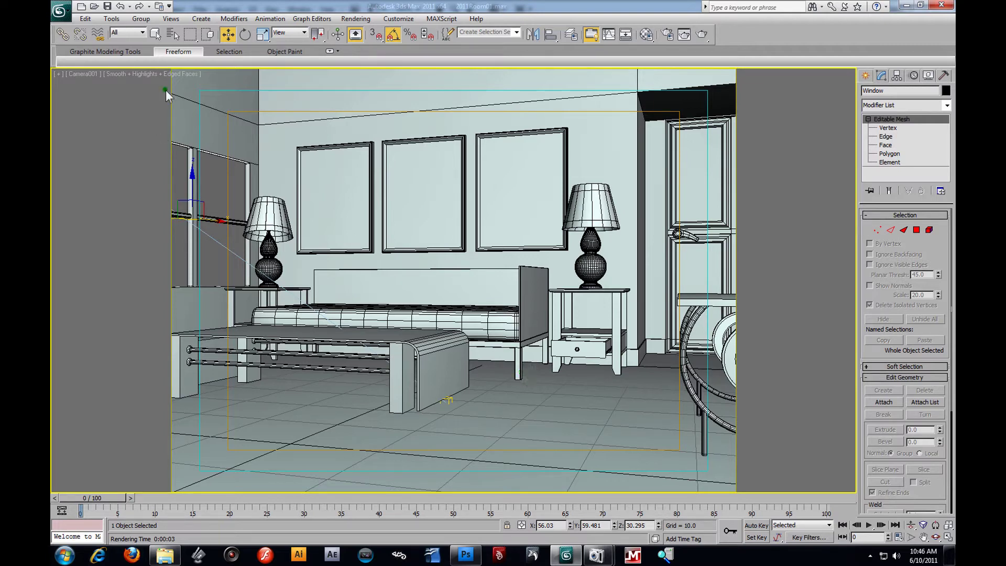
- In Render Setup's Assign Renderer rollout, make mental ray Renderer the production renderer
{"action": "left_click", "coordinate": [363, 22]}
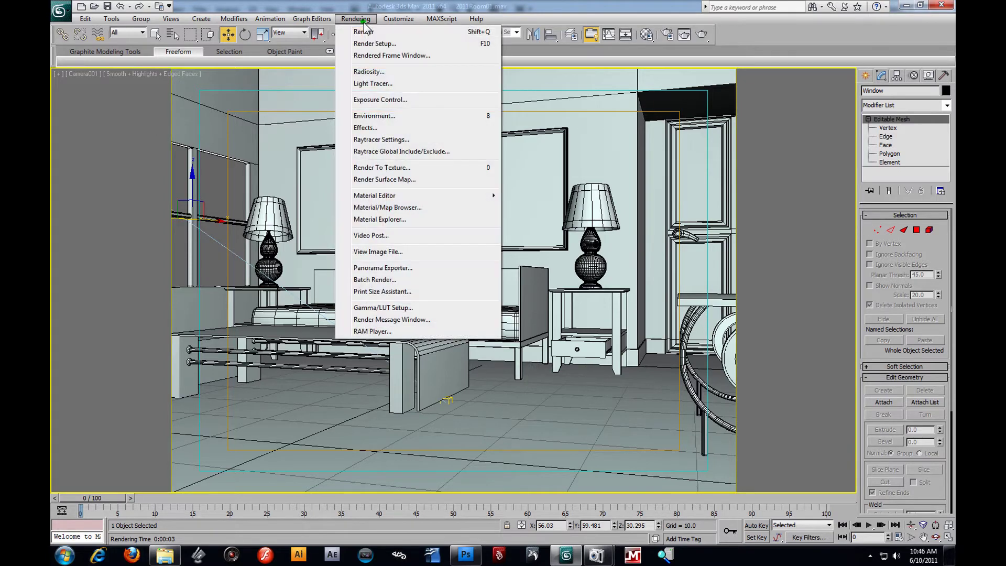
{"action": "left_click", "coordinate": [366, 44]}
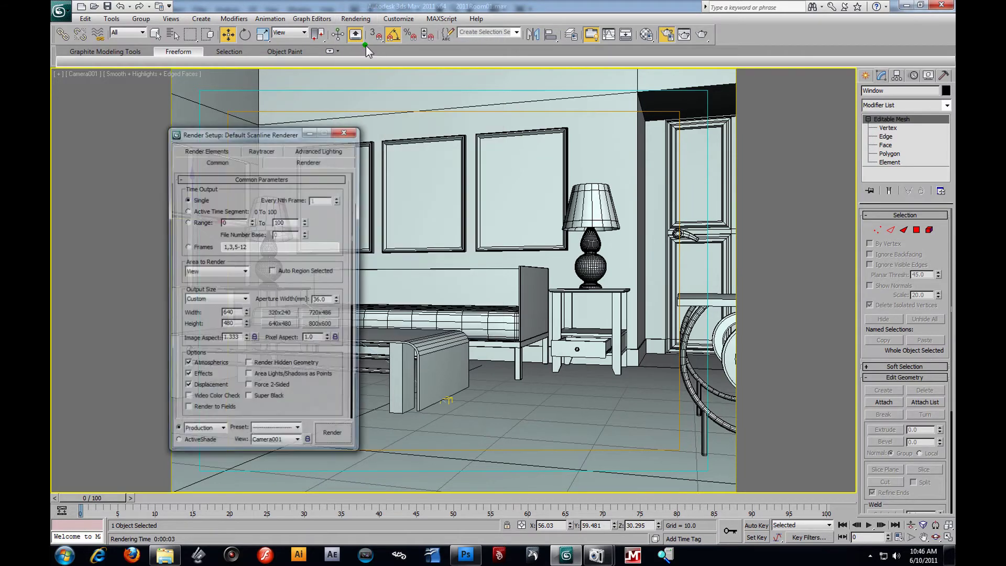
{"action": "left_click", "coordinate": [308, 162]}
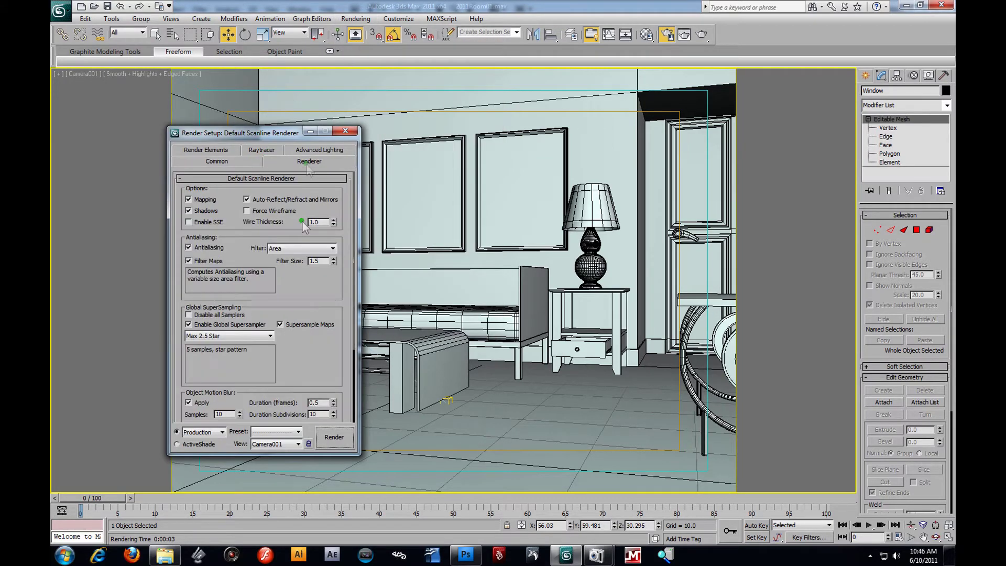
{"action": "left_click", "coordinate": [222, 162]}
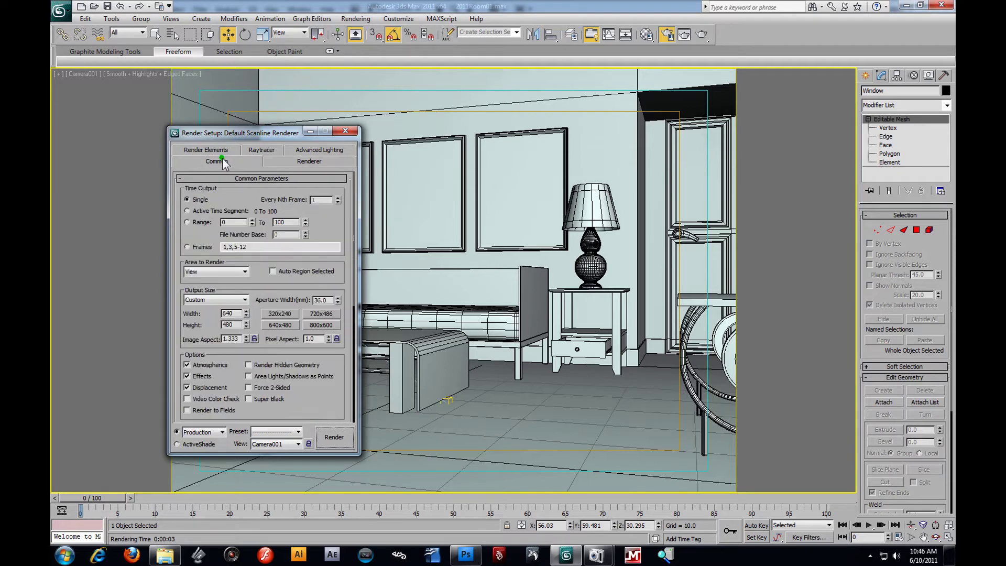
{"action": "left_click_drag", "start_coordinate": [246, 134], "coordinate": [309, 126]}
{"action": "scroll", "coordinate": [379, 410], "scroll_direction": "down", "scroll_amount": 5}
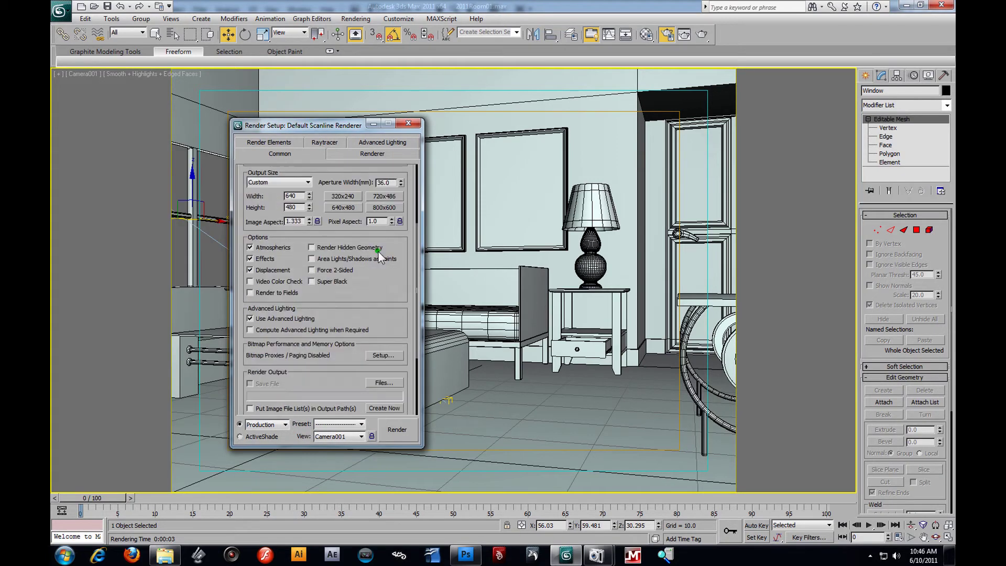
{"action": "left_click", "coordinate": [302, 410]}
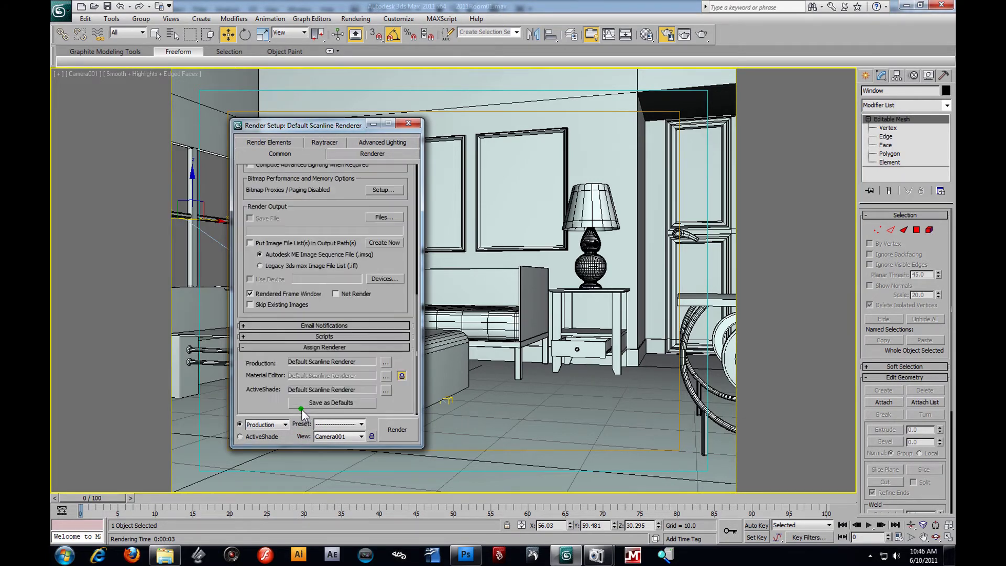
{"action": "left_click", "coordinate": [386, 364]}
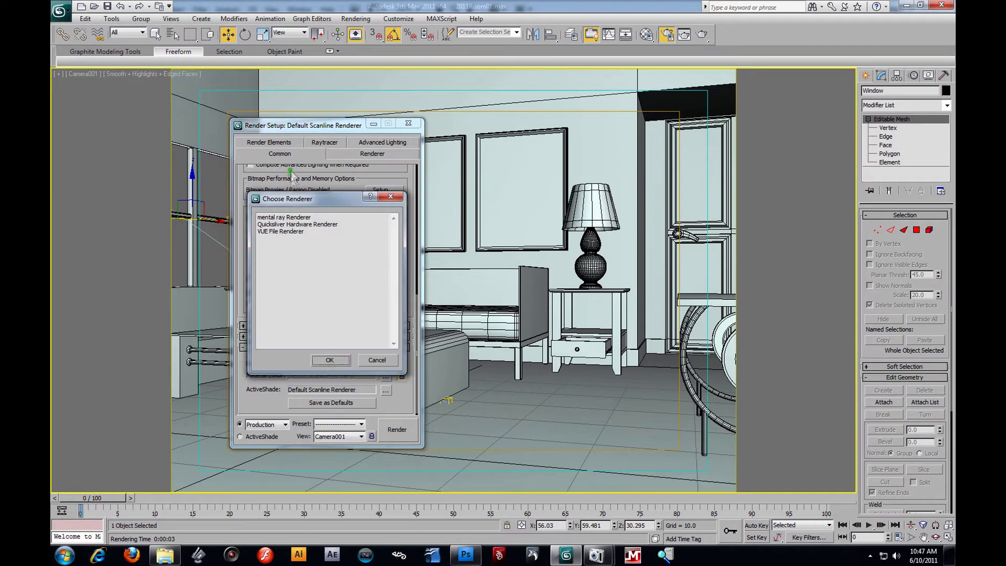
{"action": "left_click", "coordinate": [283, 217]}
{"action": "left_click", "coordinate": [338, 359]}
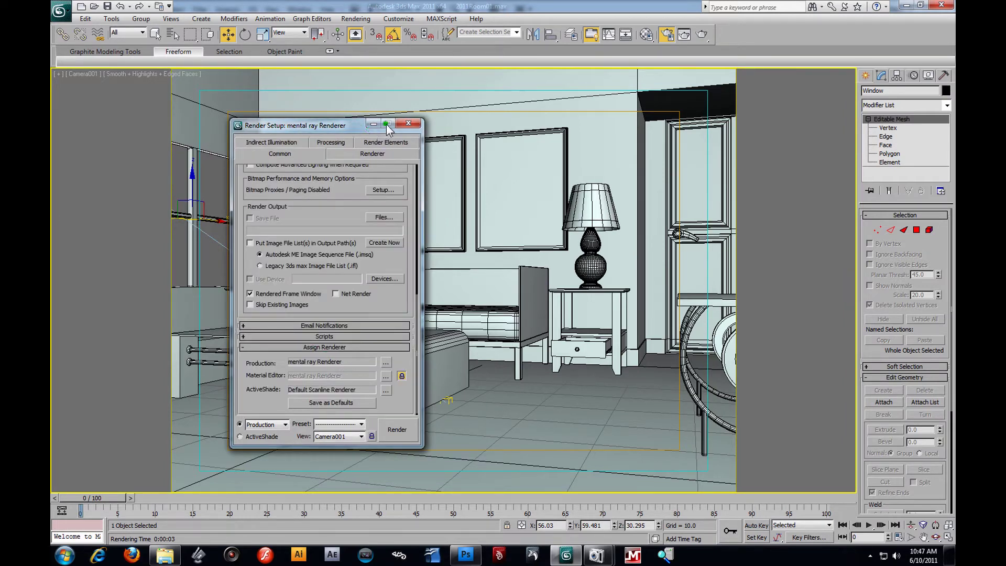
- Turn the fifth, unused Material Editor slot into a mental ray material
{"action": "key", "text": "m"}
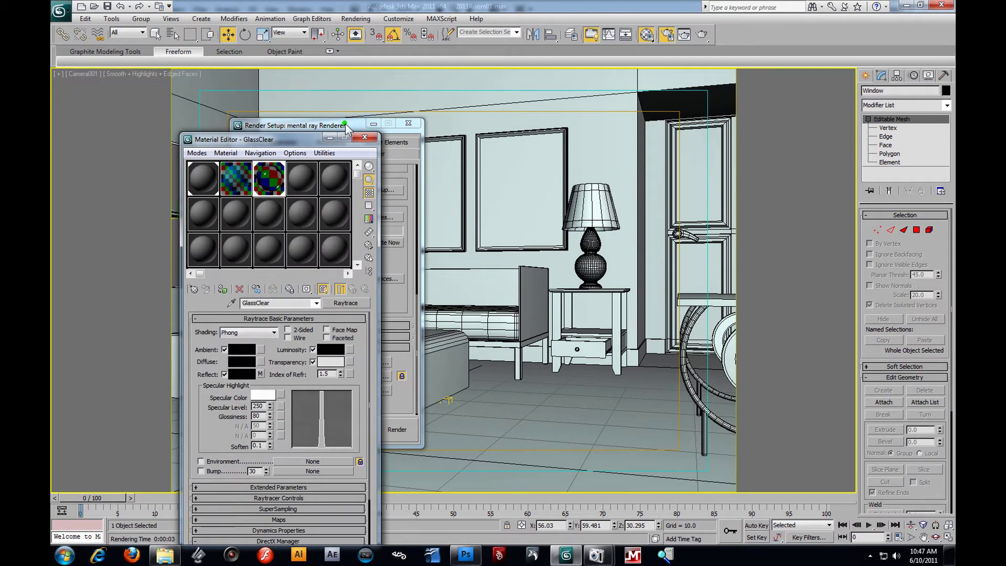
{"action": "left_click_drag", "start_coordinate": [346, 128], "coordinate": [631, 158]}
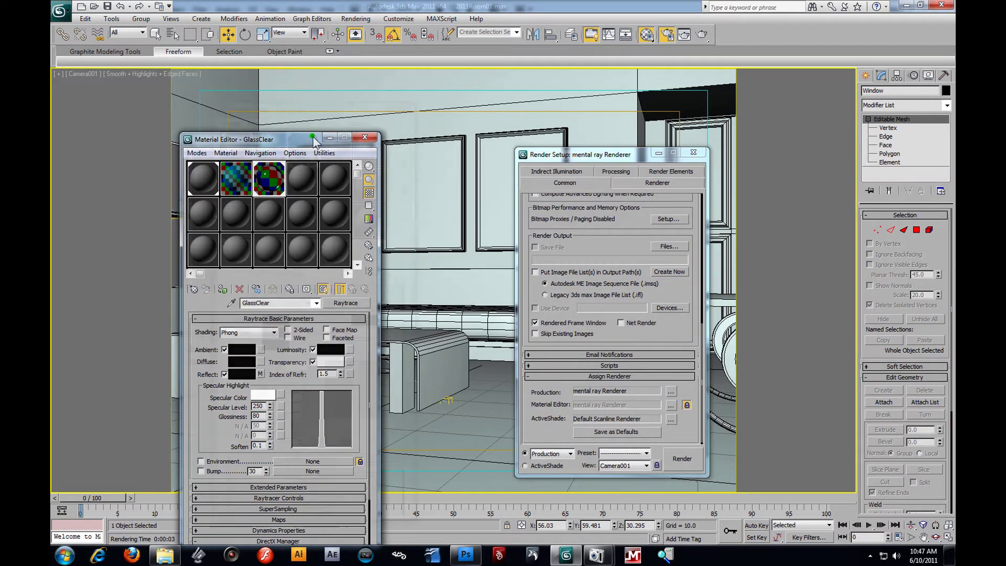
{"action": "left_click_drag", "start_coordinate": [313, 141], "coordinate": [359, 94]}
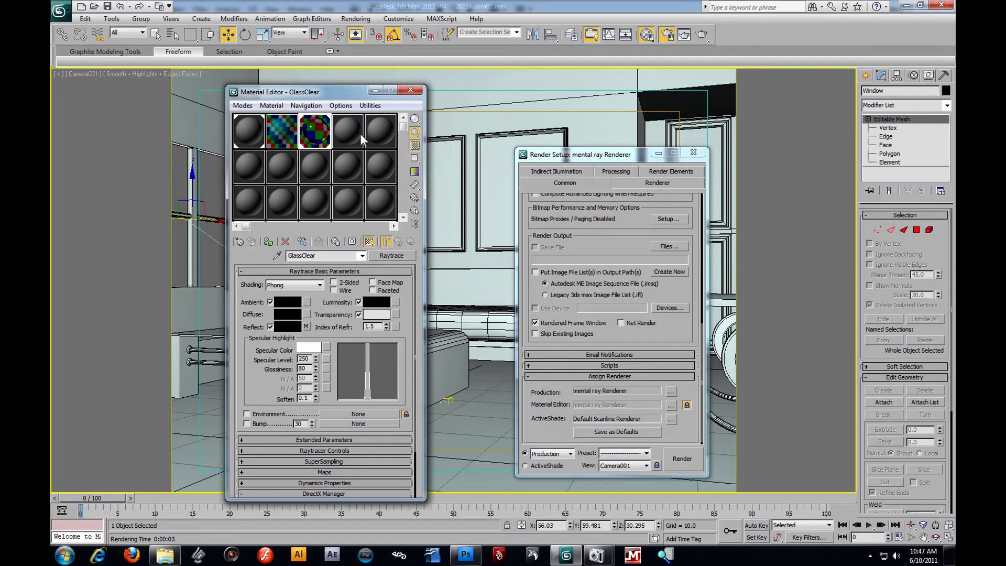
{"action": "left_click", "coordinate": [376, 128]}
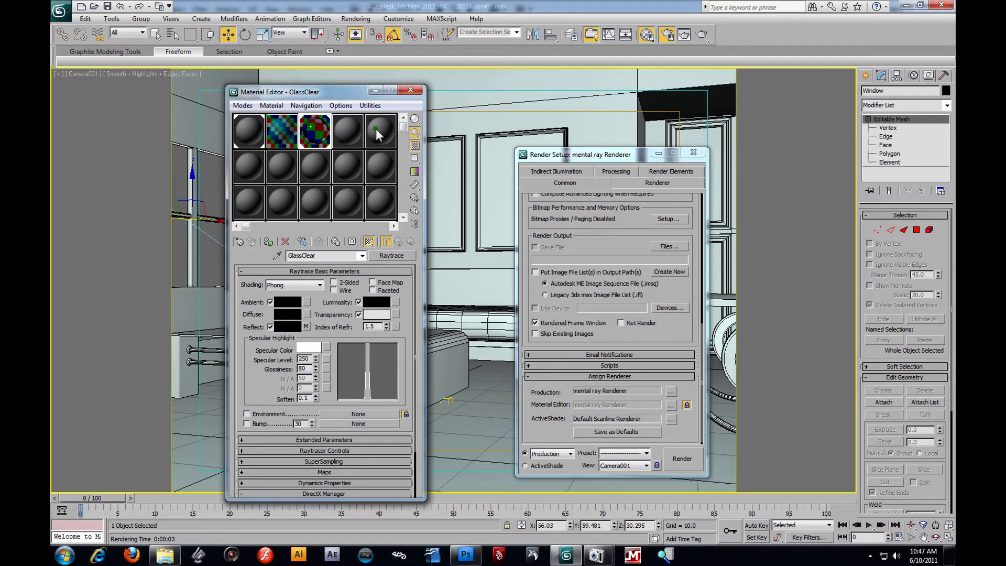
{"action": "left_click", "coordinate": [391, 255]}
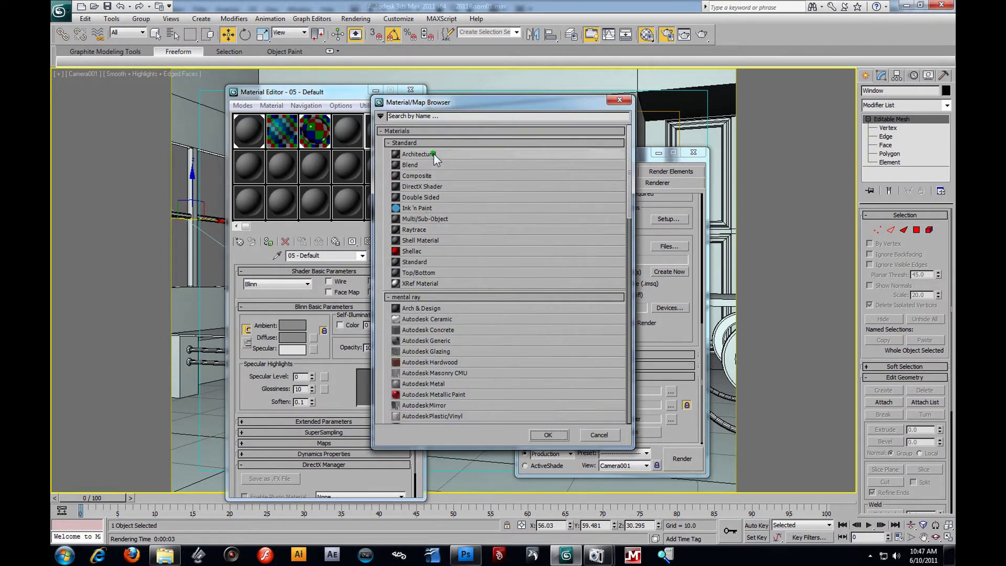
{"action": "left_click", "coordinate": [416, 120]}
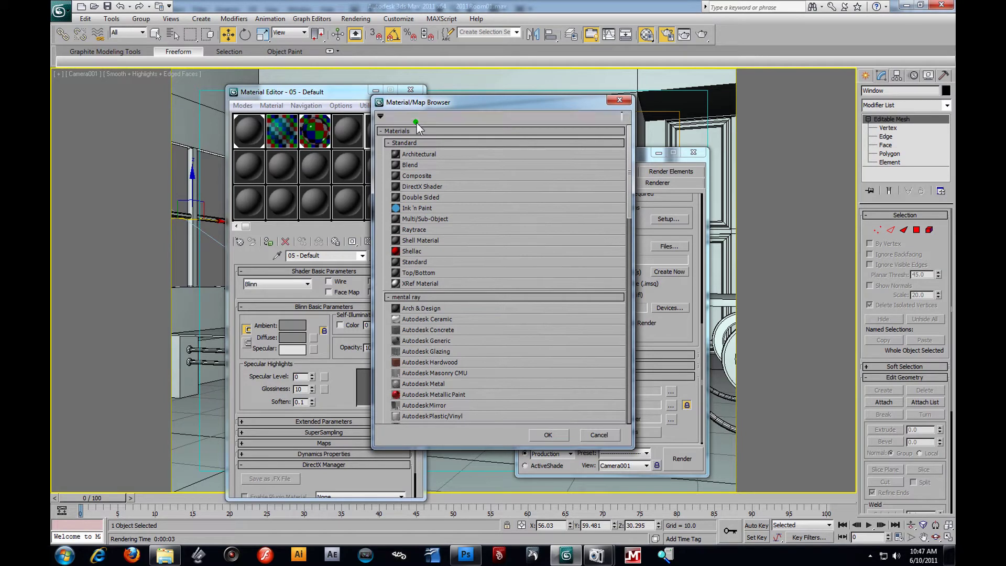
{"action": "type", "text": "m"}
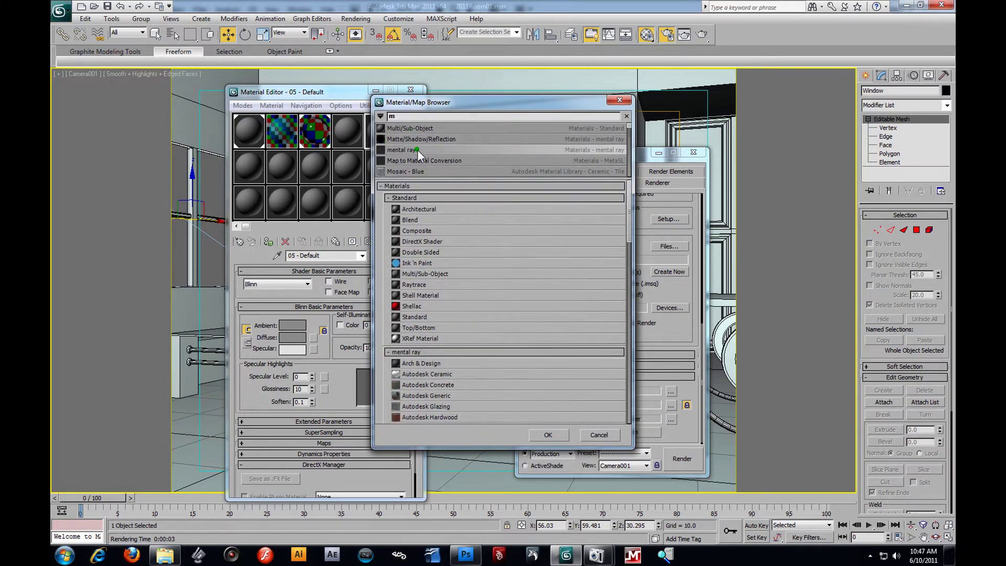
{"action": "double_click", "coordinate": [417, 150]}
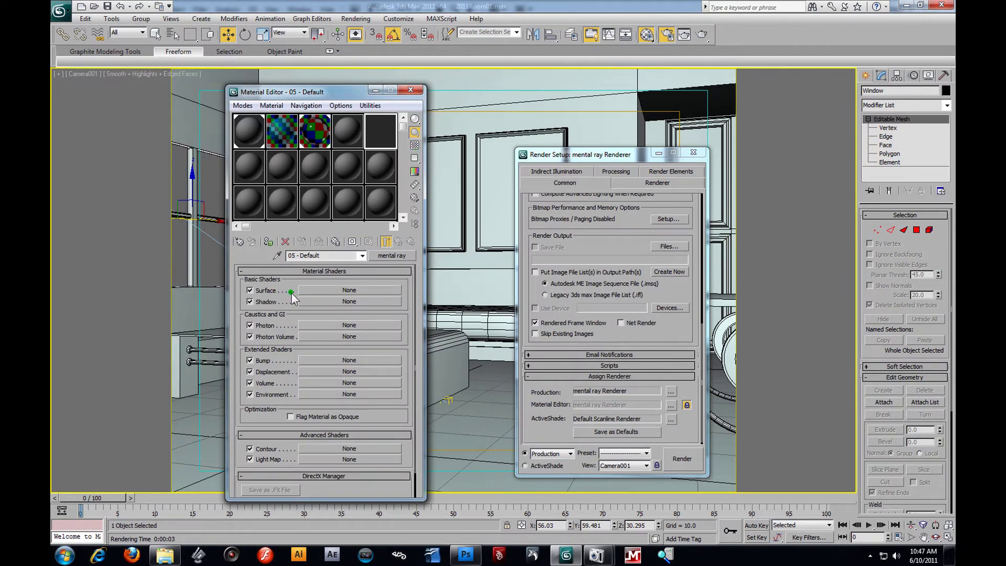
- Assign an Ambient/Reflective Occlusion map to the mental ray material's Surface shader
{"action": "left_click", "coordinate": [317, 289]}
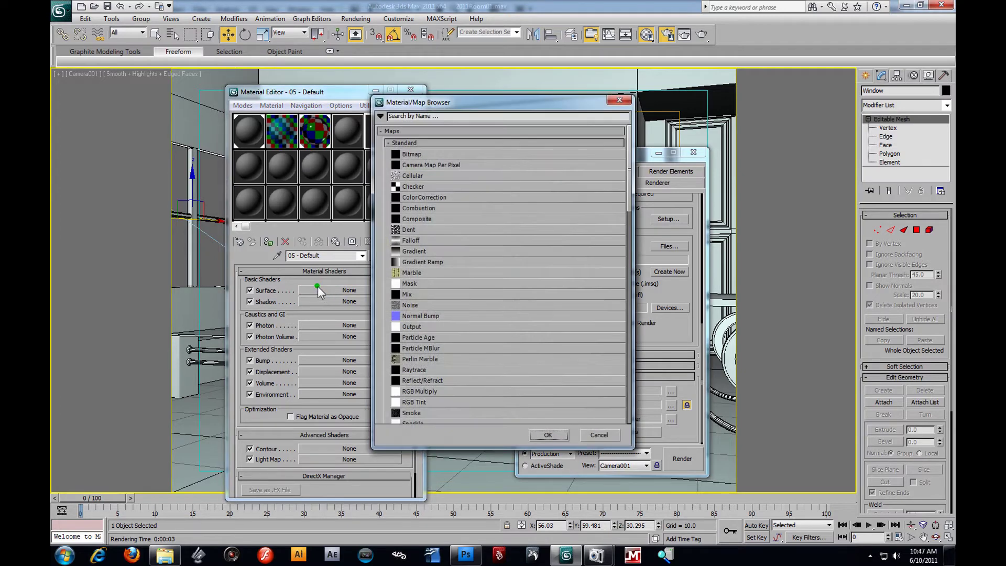
{"action": "left_click", "coordinate": [416, 119]}
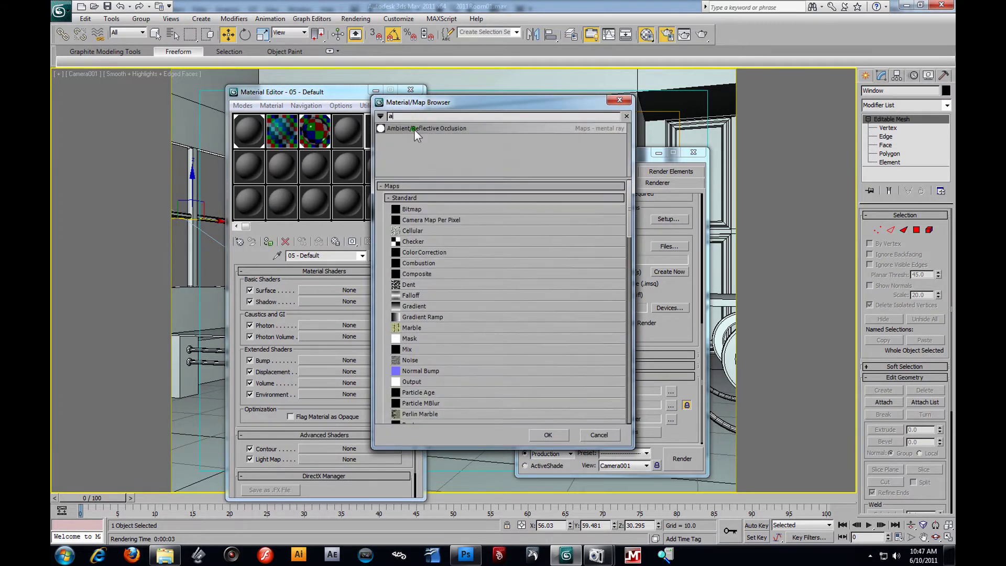
{"action": "double_click", "coordinate": [437, 127]}
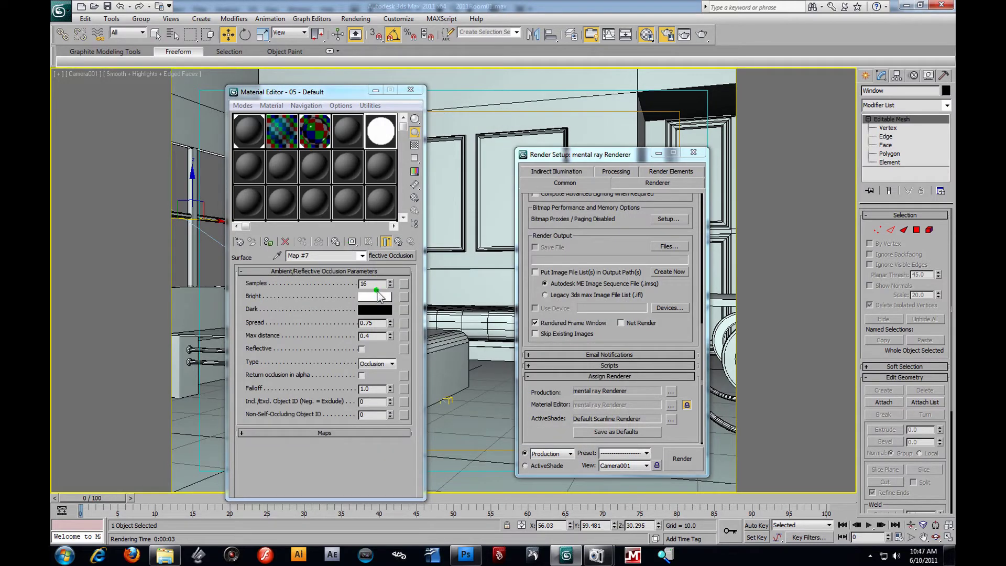
- Set the occlusion map's Samples to 64 and its Max distance to 0.0
{"action": "type", "text": "64"}
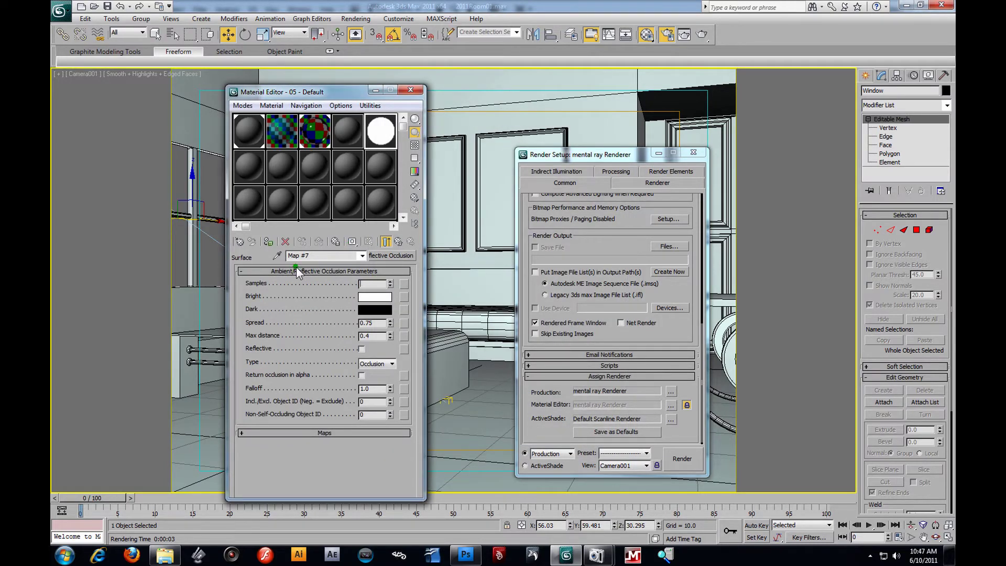
{"action": "key", "text": "Return"}
{"action": "double_click", "coordinate": [372, 336]}
{"action": "key", "text": "BackSpace"}
{"action": "key", "text": "Return"}
{"action": "left_click", "coordinate": [398, 242]}
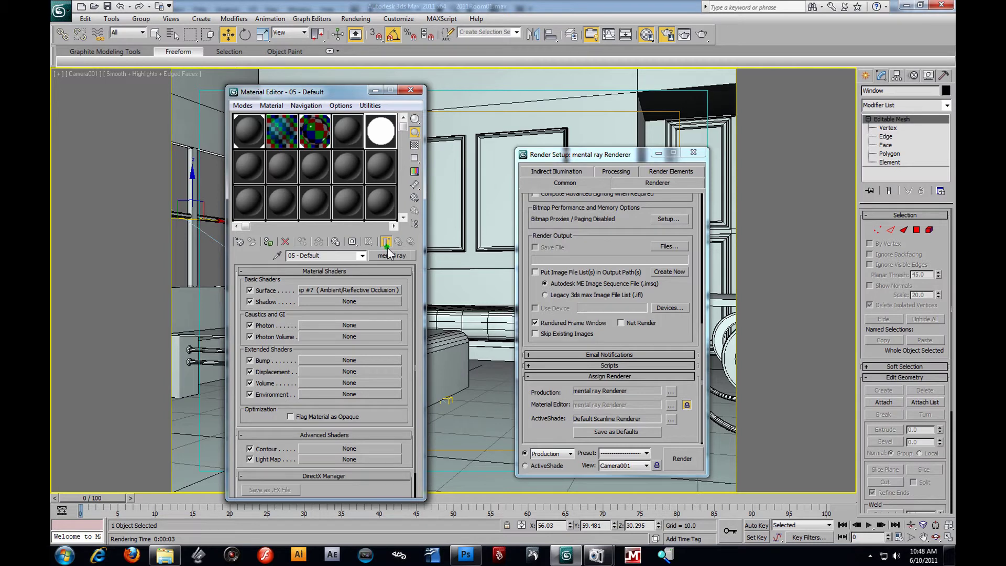
- Rename the material to 'AO Pass' and show Render Setup's Processing tab
{"action": "left_click_drag", "start_coordinate": [320, 256], "coordinate": [288, 256]}
{"action": "type", "text": "AO Pas"}
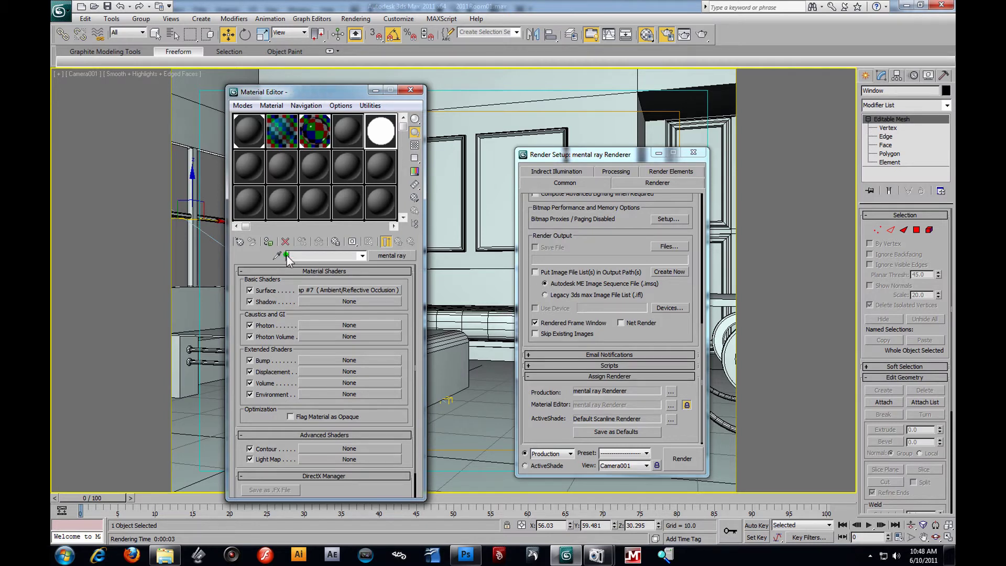
{"action": "type", "text": "s"}
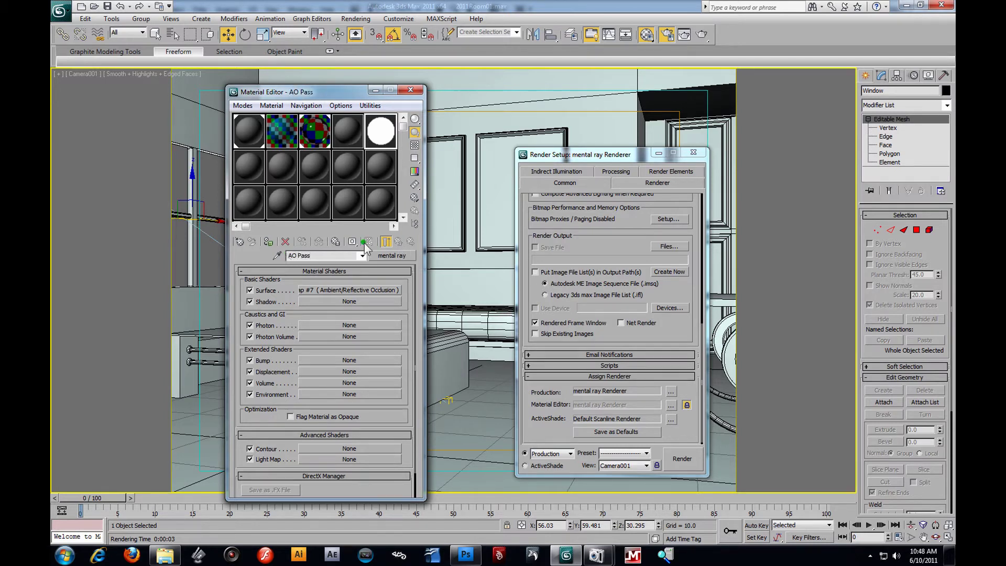
{"action": "left_click", "coordinate": [640, 235]}
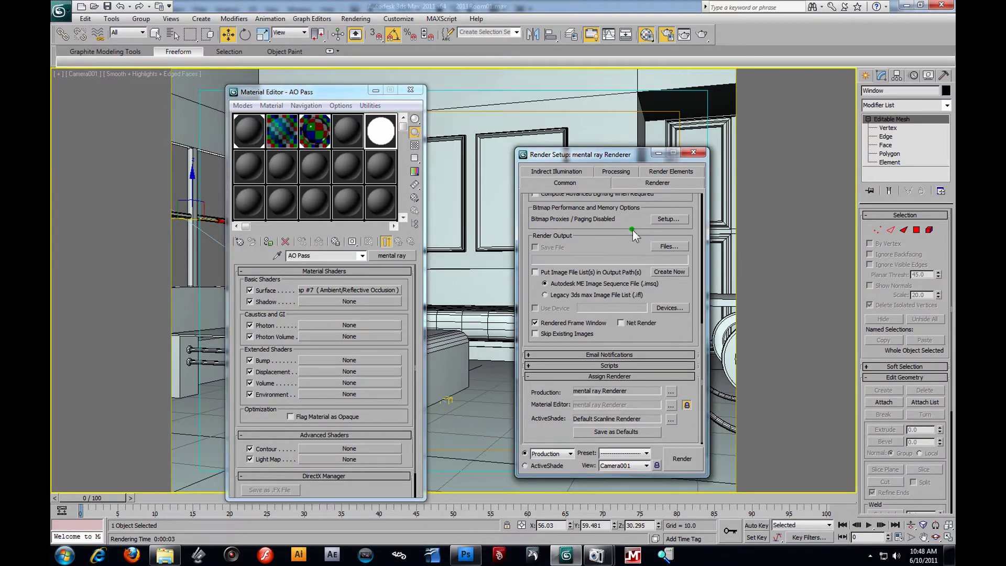
{"action": "scroll", "coordinate": [633, 230], "scroll_direction": "up", "scroll_amount": 5}
{"action": "left_click", "coordinate": [612, 168]}
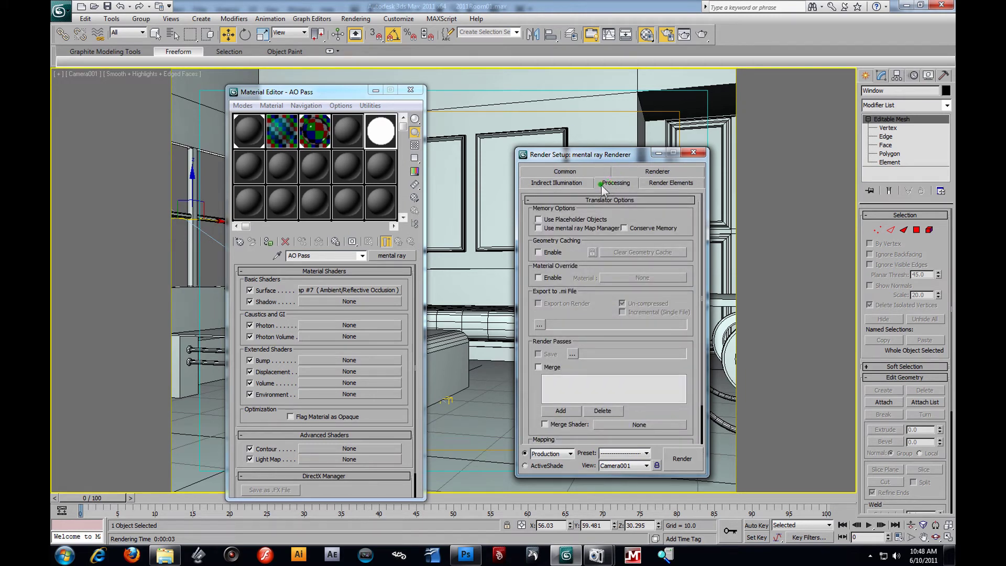
- Enable mental ray Material Override and assign AO Pass to it as an instance
{"action": "left_click", "coordinate": [538, 277]}
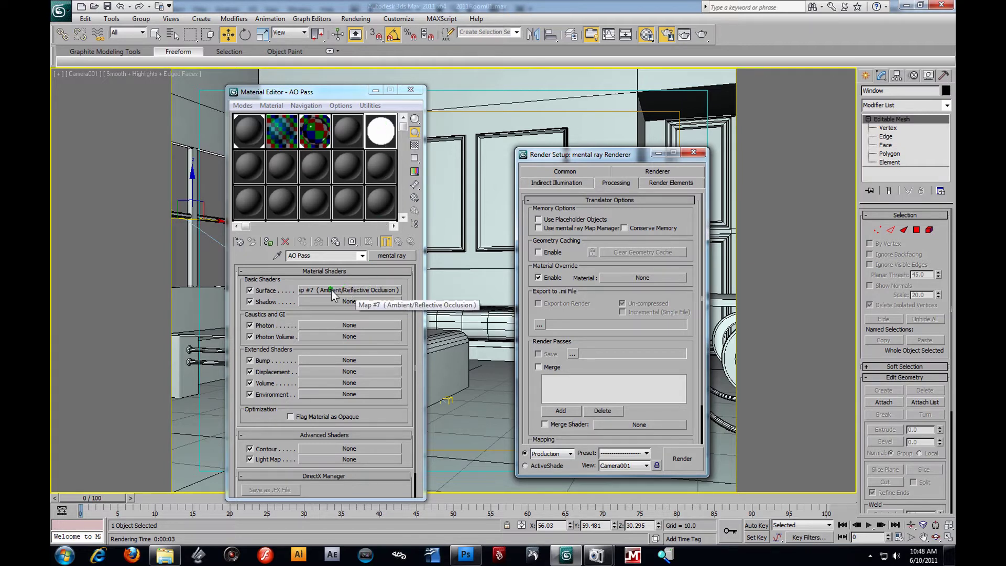
{"action": "mouse_move", "coordinate": [327, 291]}
{"action": "left_mouse_down"}
{"action": "mouse_move", "coordinate": [643, 281]}
{"action": "mouse_move", "coordinate": [357, 273]}
{"action": "mouse_move", "coordinate": [569, 203]}
{"action": "left_mouse_up"}
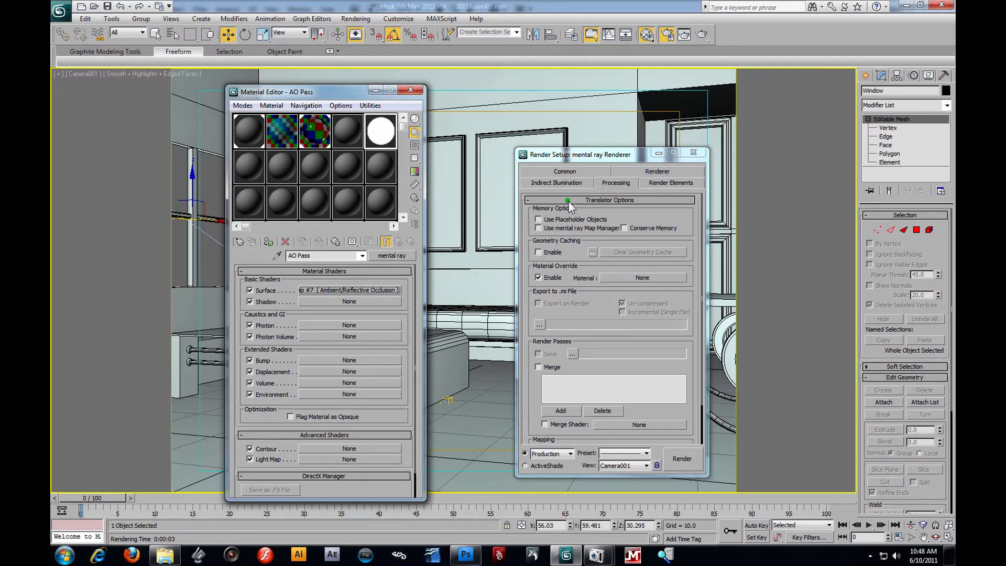
{"action": "mouse_move", "coordinate": [629, 285]}
{"action": "left_mouse_down"}
{"action": "mouse_move", "coordinate": [403, 183]}
{"action": "mouse_move", "coordinate": [403, 268]}
{"action": "mouse_move", "coordinate": [388, 112]}
{"action": "mouse_move", "coordinate": [382, 127]}
{"action": "mouse_move", "coordinate": [422, 165]}
{"action": "mouse_move", "coordinate": [640, 277]}
{"action": "left_mouse_up"}
{"action": "left_click", "coordinate": [589, 347]}
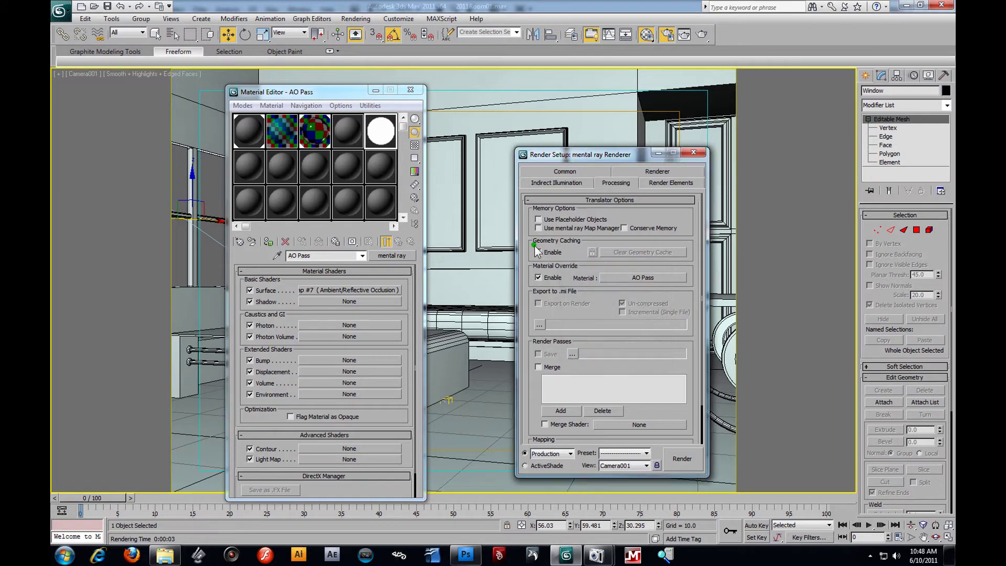
- Set mental ray sampling to minimum 1 and maximum 64 with a Mitchell filter
{"action": "left_click", "coordinate": [637, 172]}
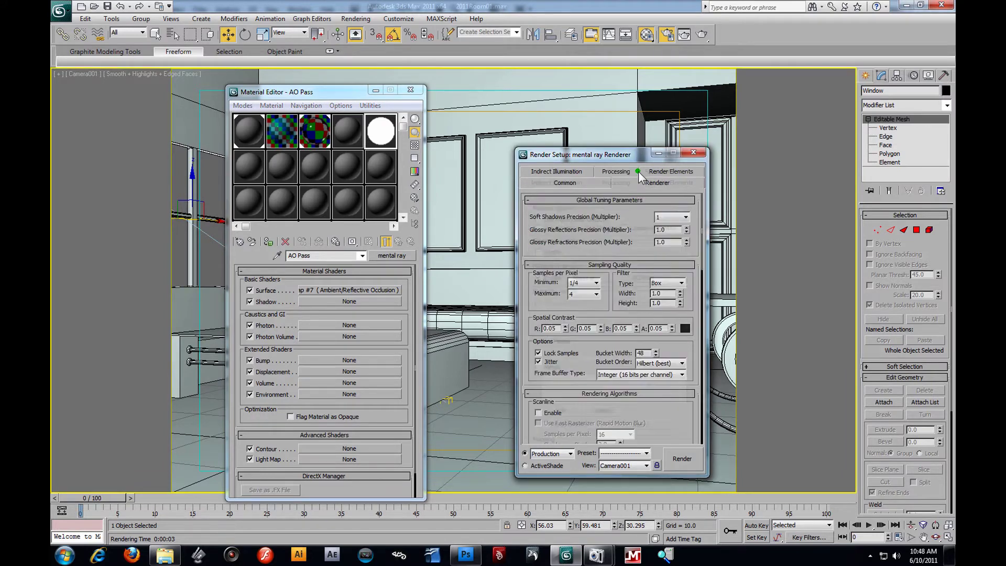
{"action": "left_click", "coordinate": [597, 283]}
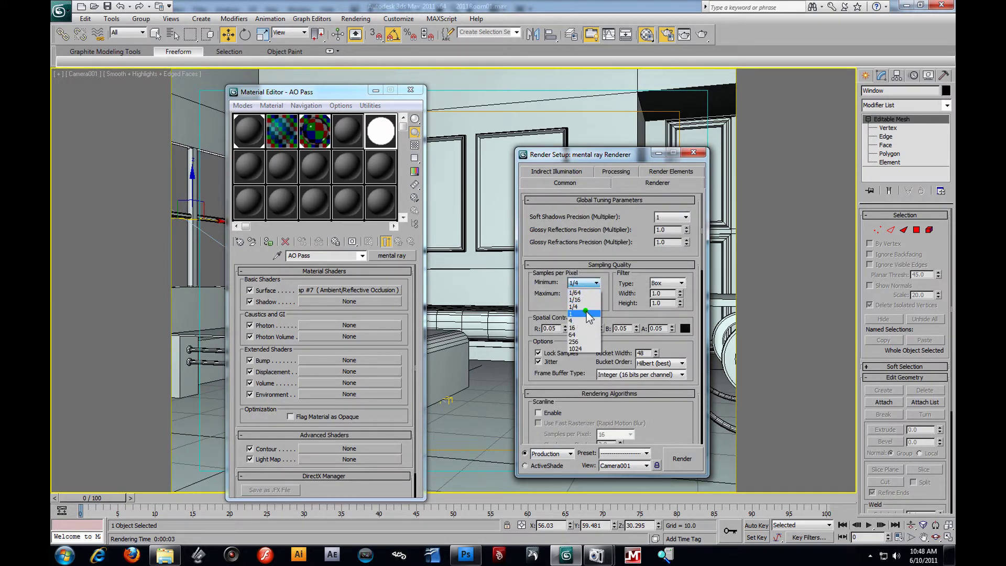
{"action": "left_click", "coordinate": [589, 317]}
{"action": "left_click", "coordinate": [595, 294]}
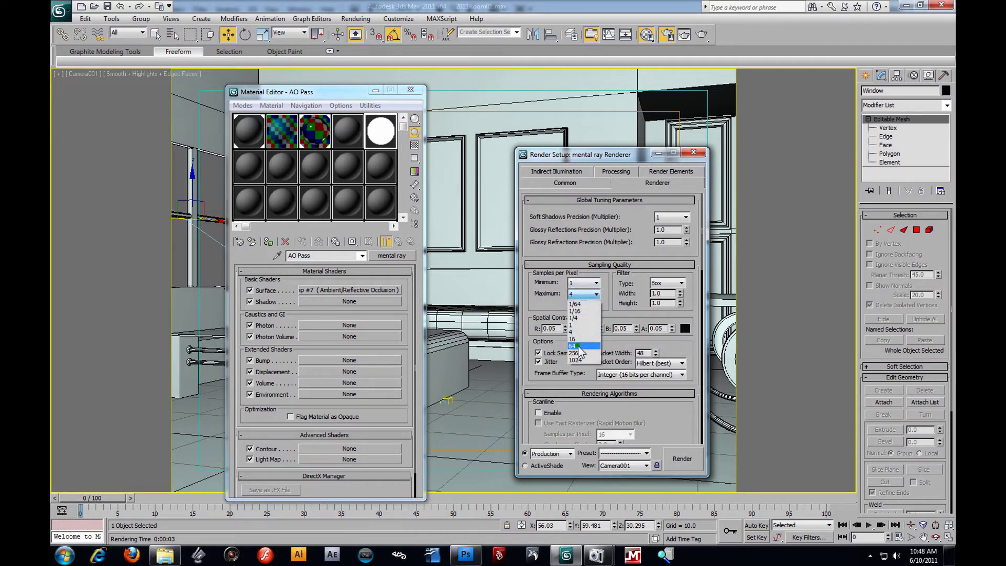
{"action": "left_click", "coordinate": [581, 348]}
{"action": "left_click", "coordinate": [681, 284]}
{"action": "left_click", "coordinate": [660, 305]}
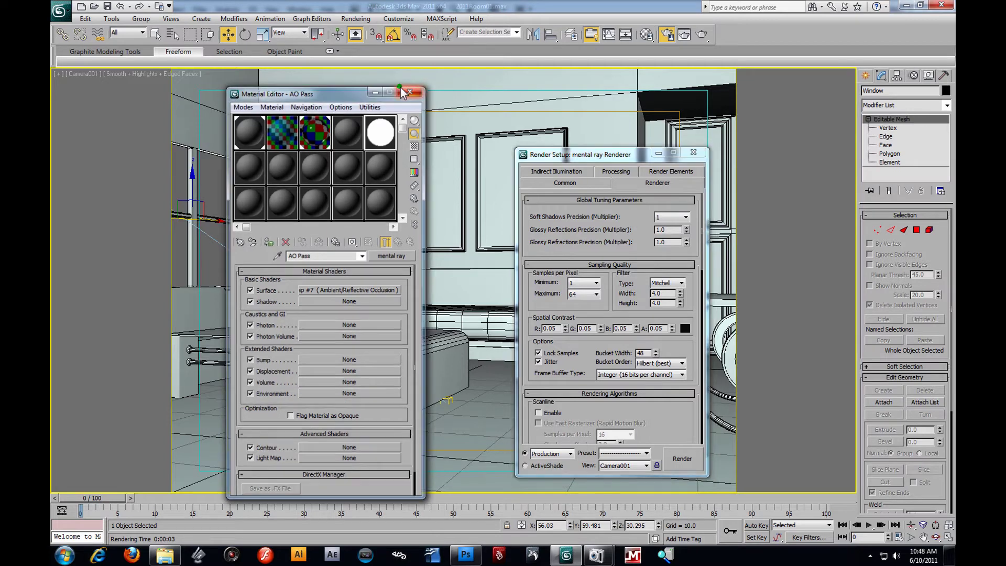
- Close both editor windows, confirm the window object's properties, and render the camera view
{"action": "left_click", "coordinate": [410, 90]}
{"action": "left_click_drag", "start_coordinate": [639, 157], "coordinate": [498, 124]}
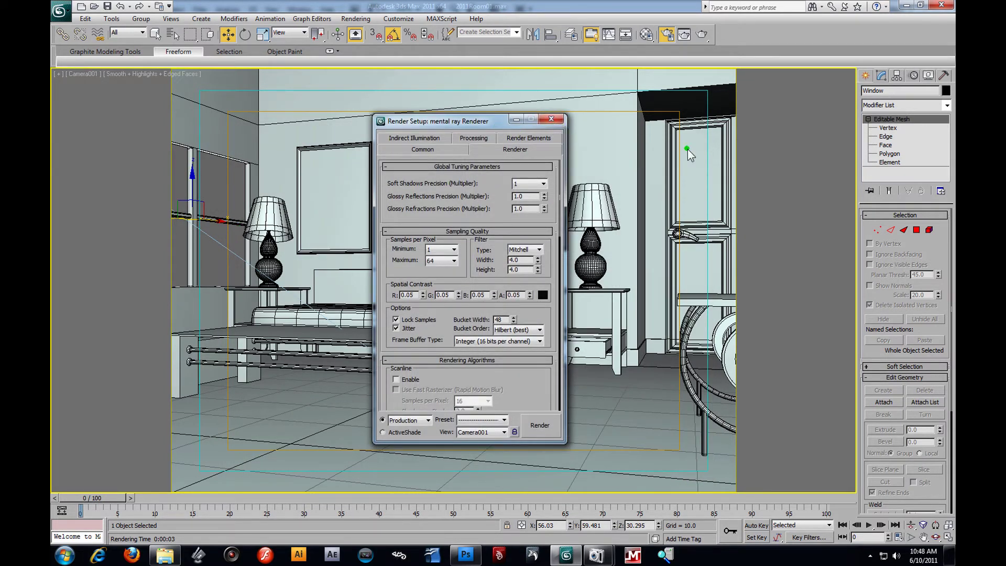
{"action": "left_click", "coordinate": [551, 121]}
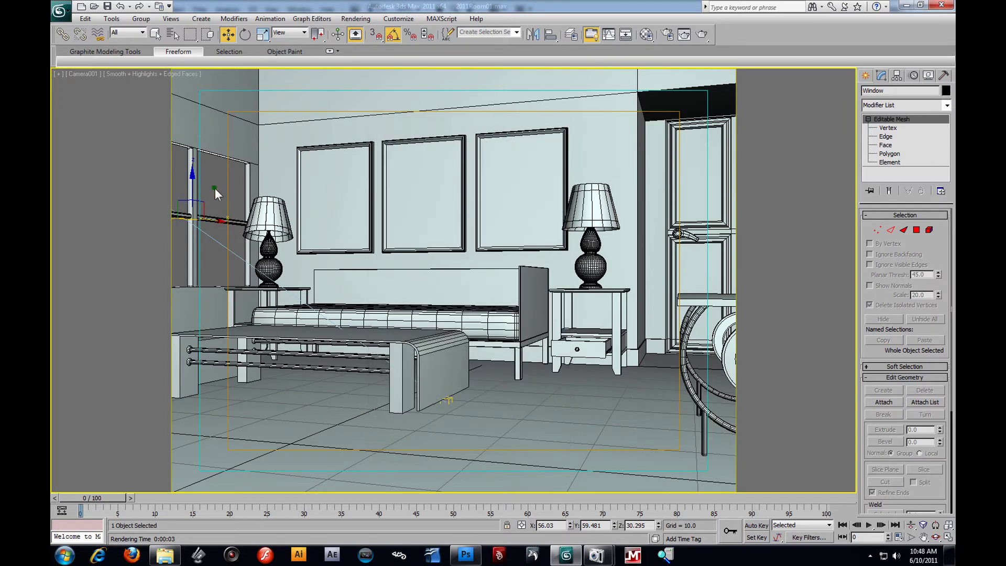
{"action": "right_click", "coordinate": [215, 188]}
{"action": "left_click", "coordinate": [232, 244]}
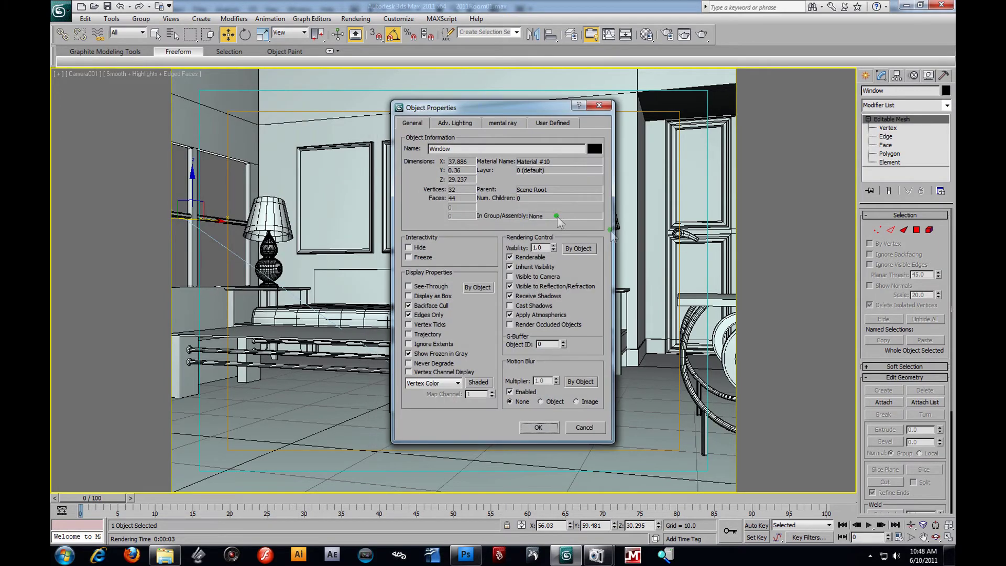
{"action": "left_click", "coordinate": [545, 430]}
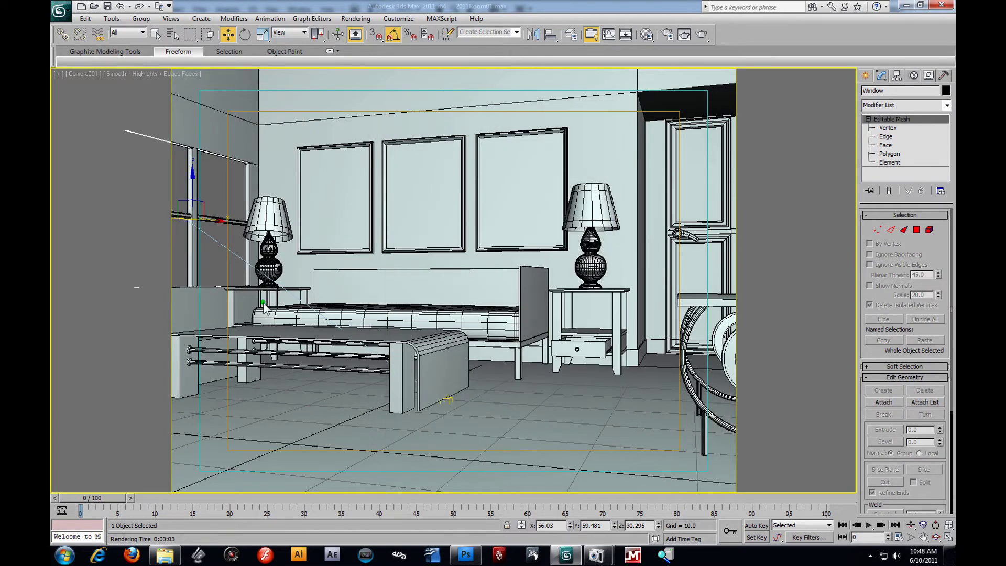
{"action": "left_click", "coordinate": [704, 34]}
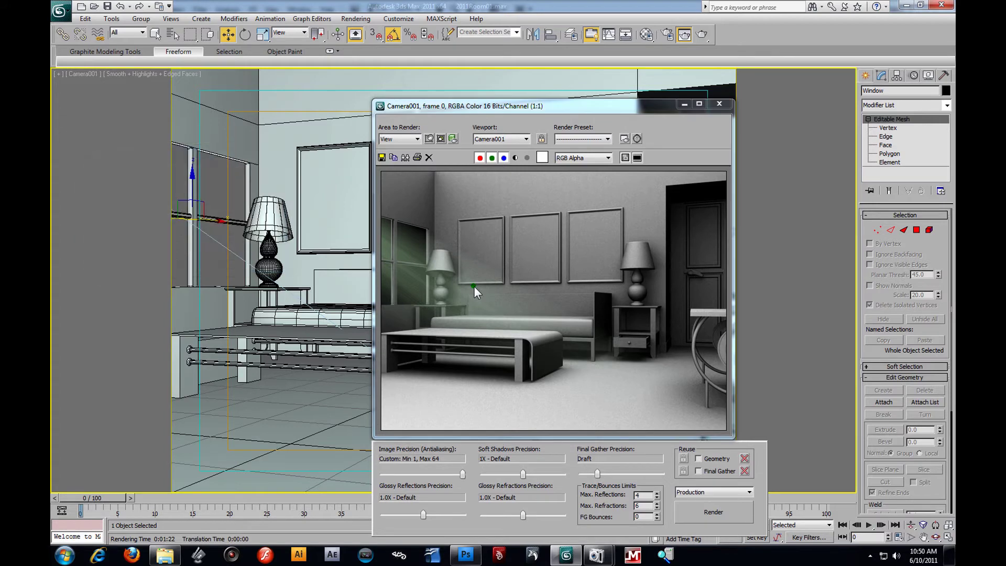
- Save the occlusion render as 'AO Pass.png' with the default PNG settings
{"action": "left_click", "coordinate": [388, 157]}
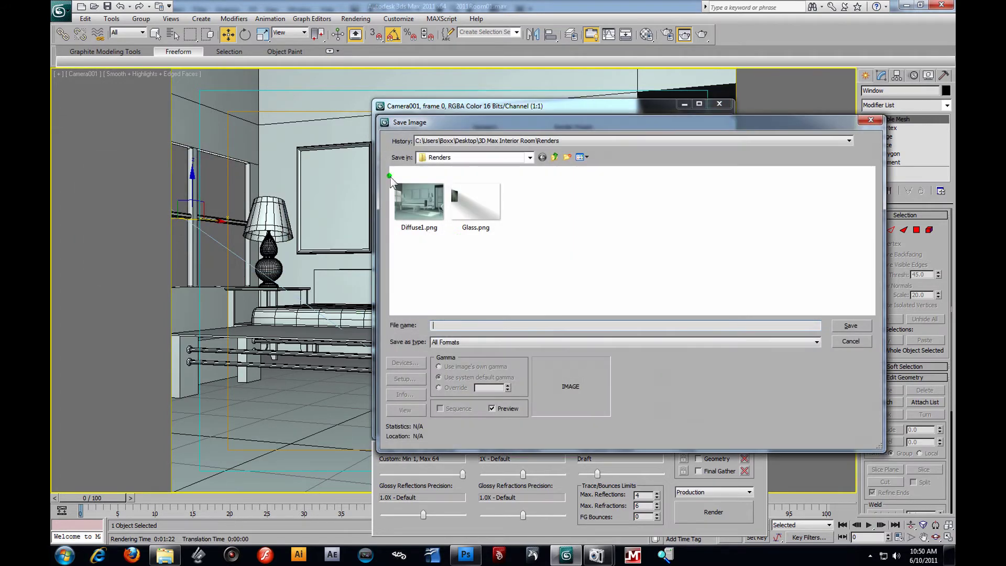
{"action": "left_click", "coordinate": [435, 212]}
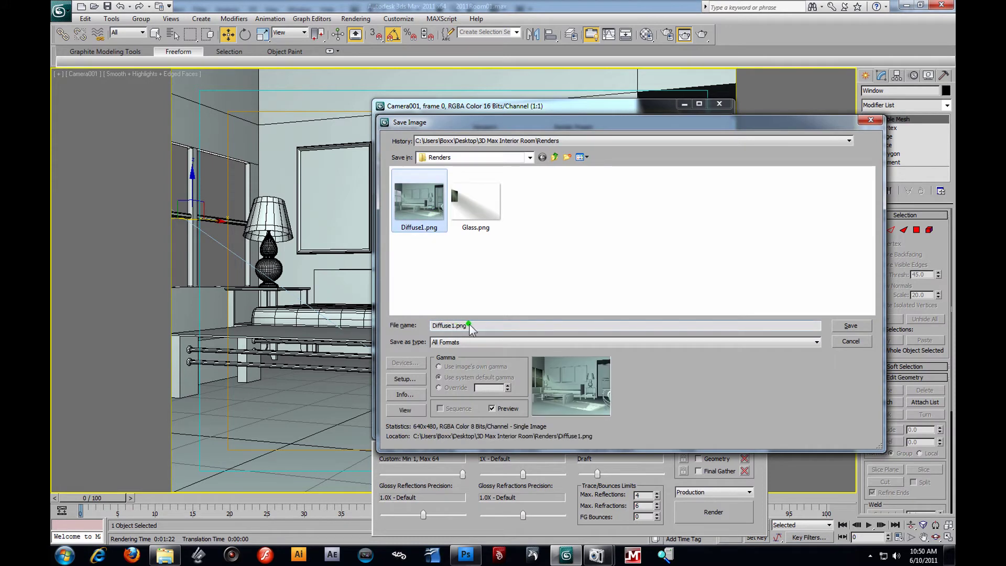
{"action": "left_click_drag", "start_coordinate": [471, 326], "coordinate": [372, 323]}
{"action": "type", "text": "AO Pass"}
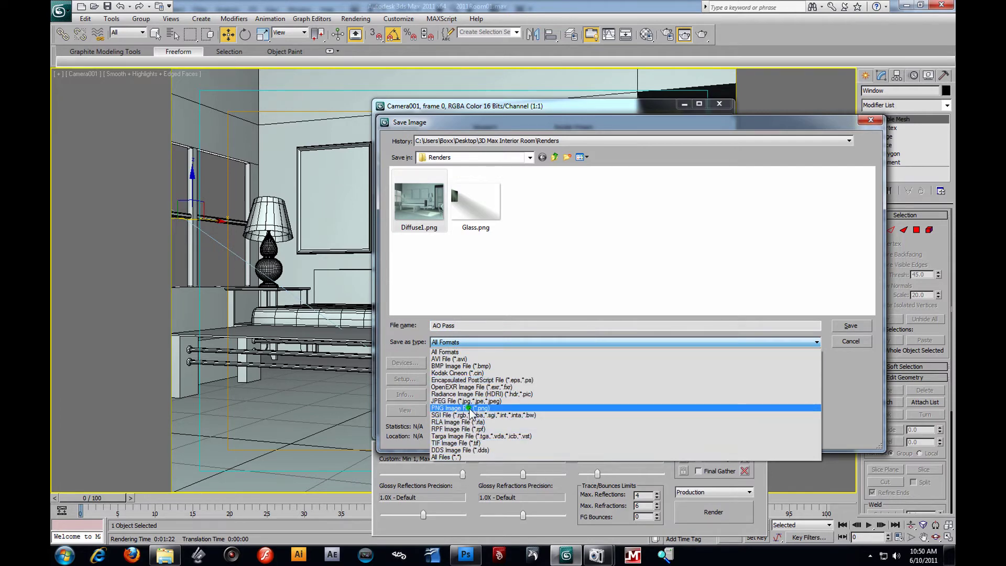
{"action": "left_click", "coordinate": [468, 408]}
{"action": "left_click", "coordinate": [850, 326]}
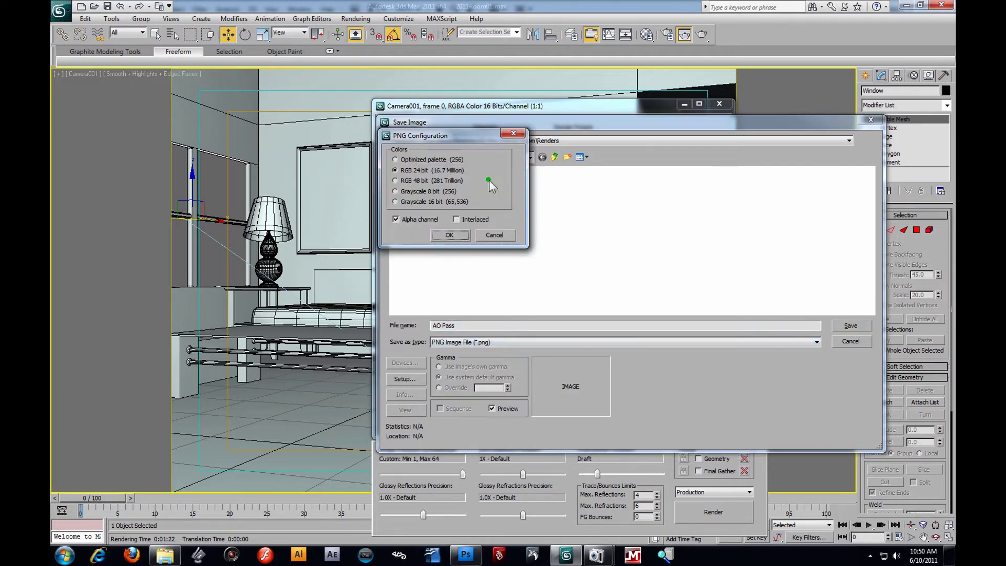
{"action": "left_click", "coordinate": [460, 234]}
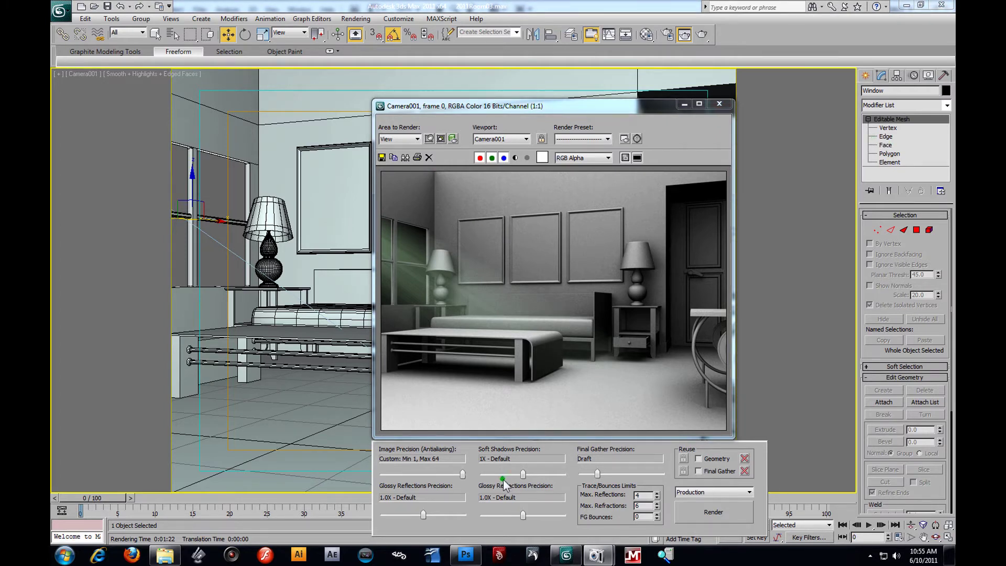
{"action": "left_click", "coordinate": [465, 554]}
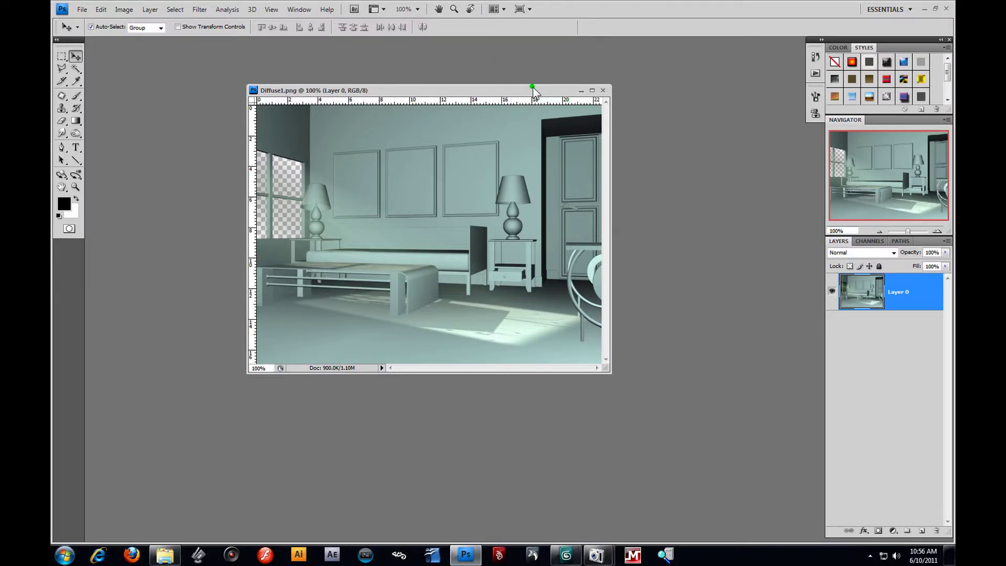
- Close Diffuse1, then open the Diffuse1, AO Pass and Glass renders together
{"action": "left_click_drag", "start_coordinate": [533, 88], "coordinate": [512, 121]}
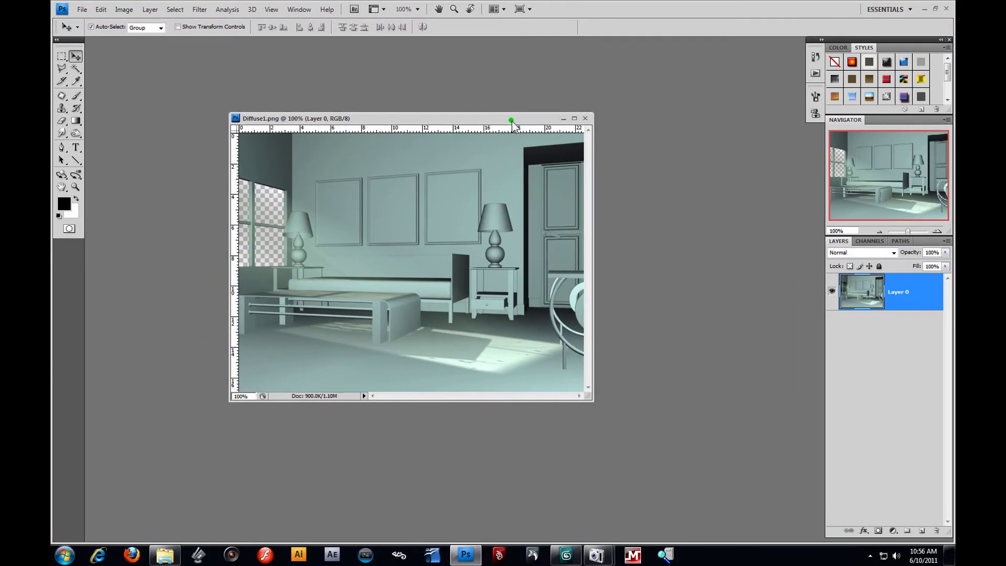
{"action": "left_click", "coordinate": [586, 118]}
{"action": "left_click", "coordinate": [82, 10]}
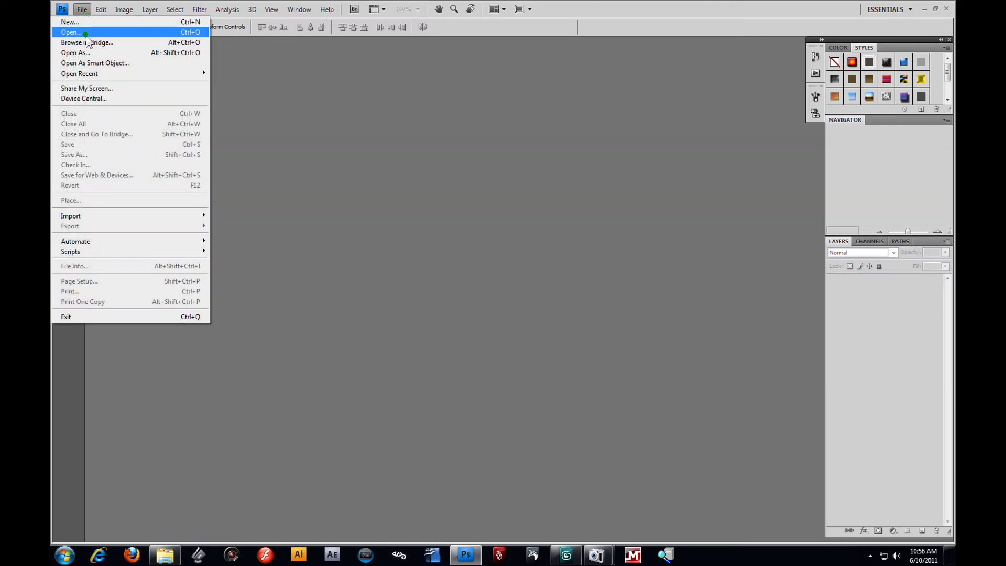
{"action": "left_click", "coordinate": [86, 31]}
{"action": "left_click", "coordinate": [438, 168]}
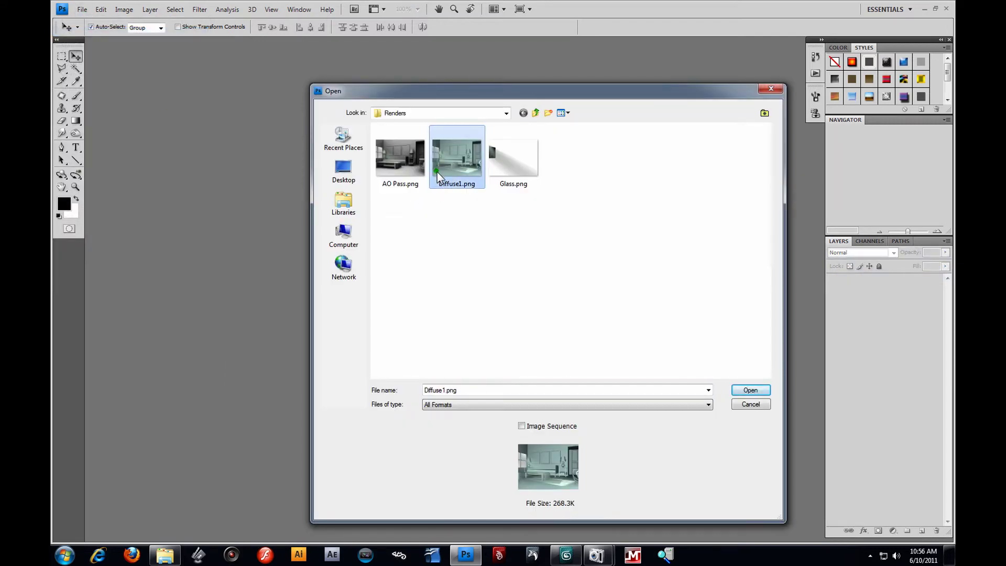
{"action": "left_click", "coordinate": [414, 174], "text": "ctrl"}
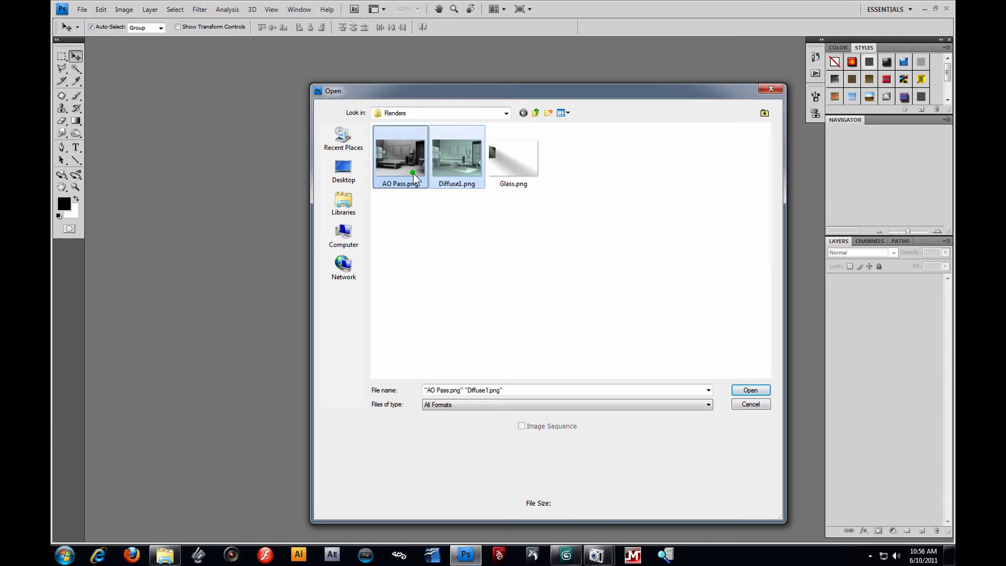
{"action": "left_click", "coordinate": [521, 181], "text": "ctrl"}
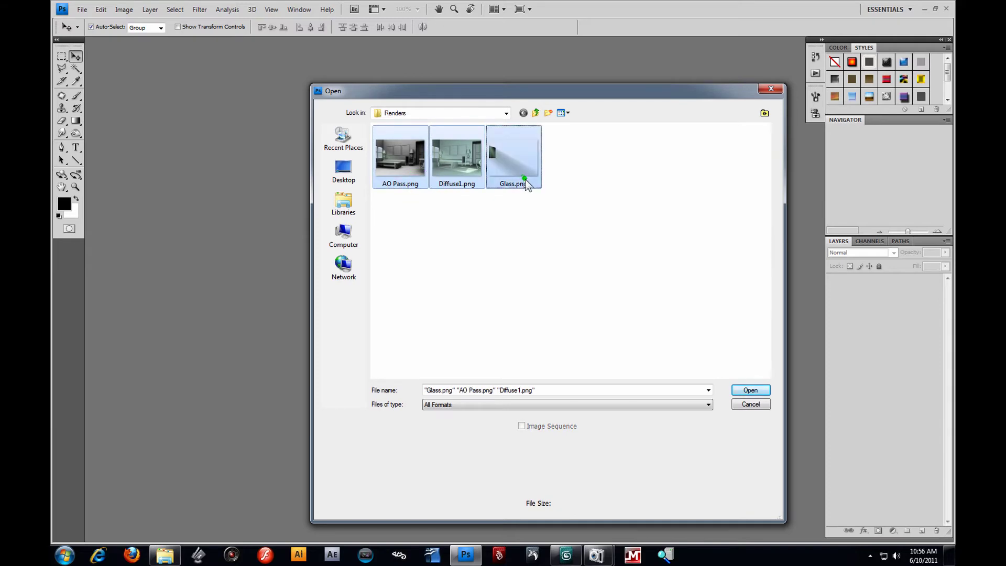
{"action": "left_click", "coordinate": [761, 389]}
{"action": "left_click_drag", "start_coordinate": [281, 67], "coordinate": [442, 146]}
- Open GreenRiverStateForest.jpg from the Maps folder
{"action": "left_click", "coordinate": [82, 10]}
{"action": "left_click", "coordinate": [83, 32]}
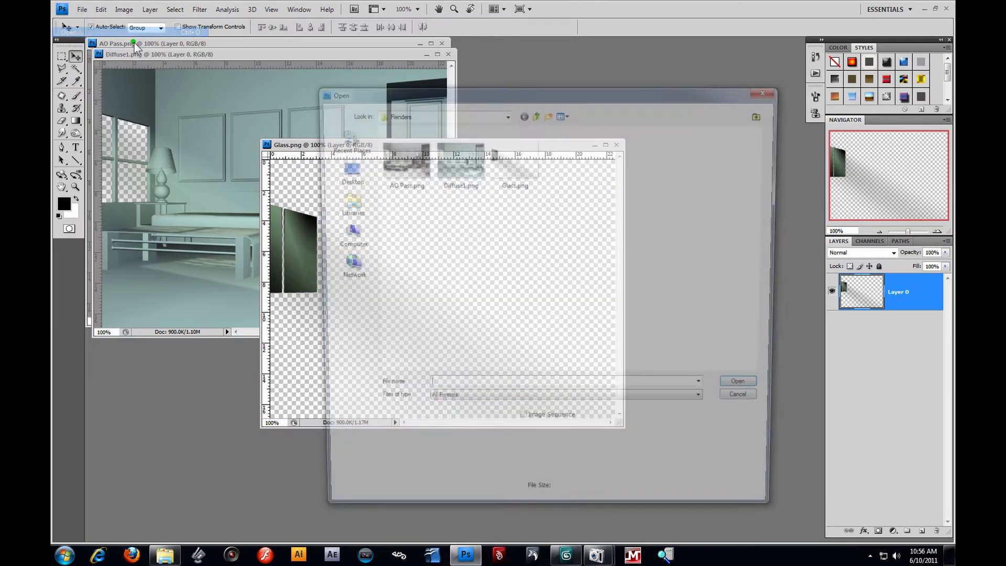
{"action": "left_click", "coordinate": [535, 113]}
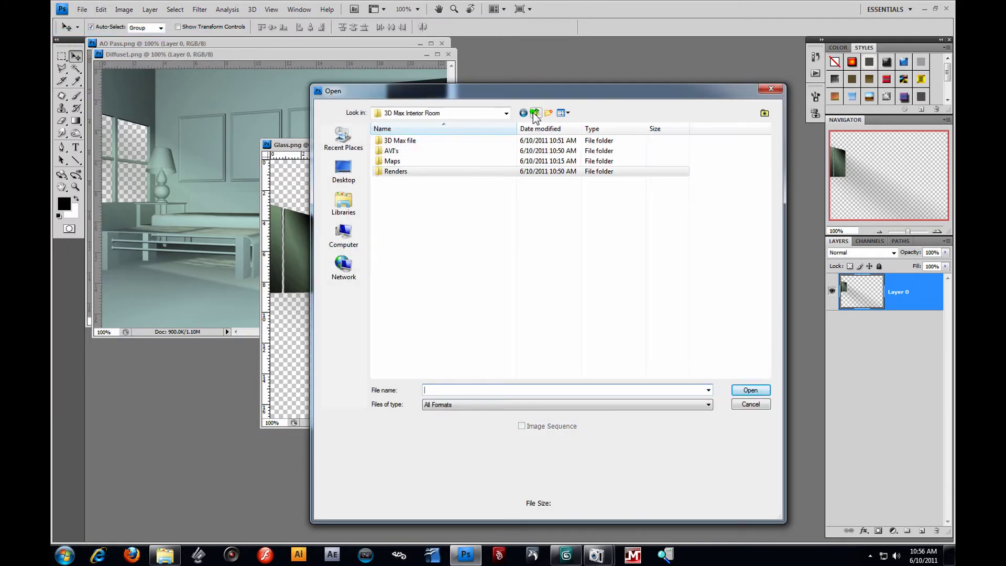
{"action": "double_click", "coordinate": [399, 161]}
{"action": "left_click", "coordinate": [443, 163]}
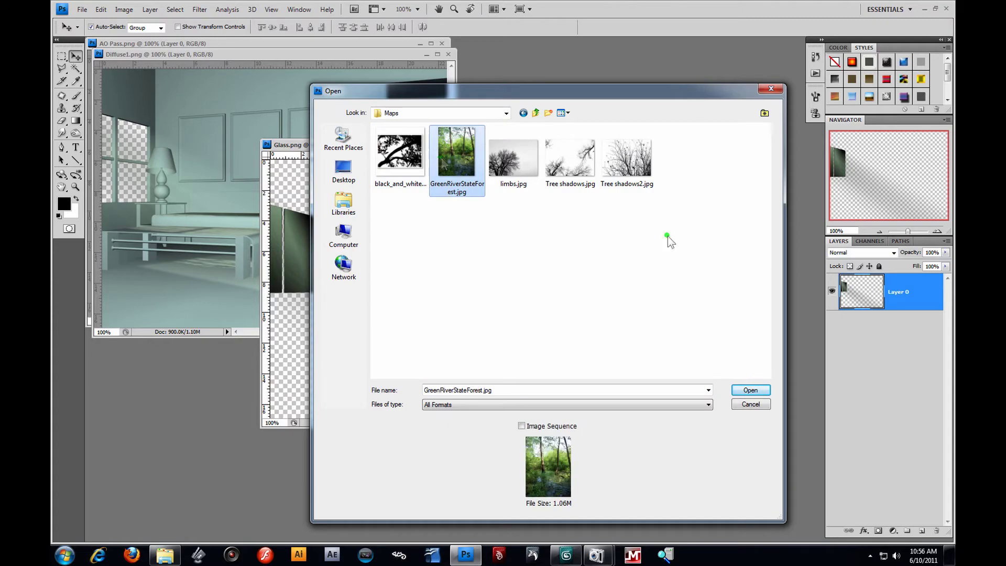
{"action": "left_click", "coordinate": [764, 391]}
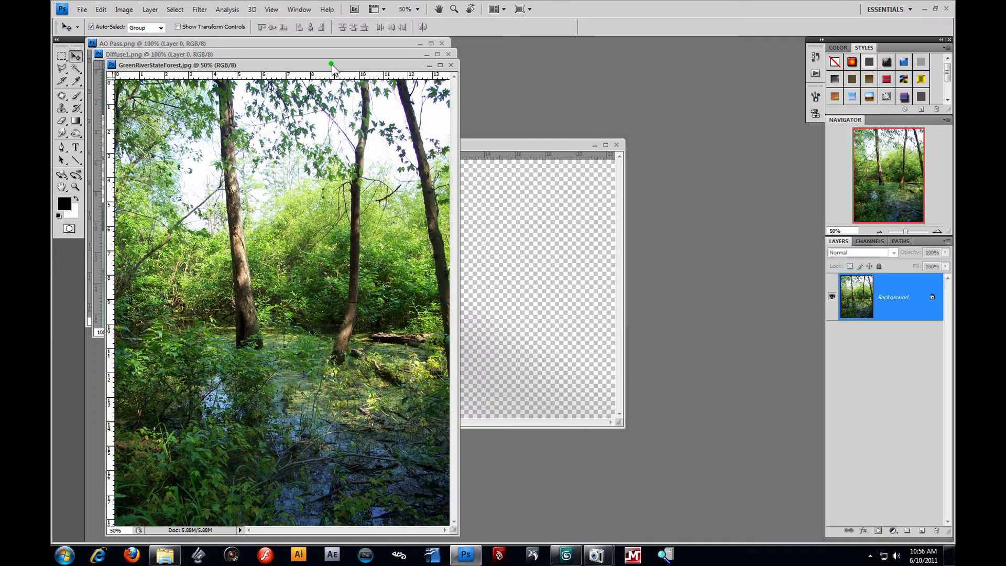
{"action": "left_click_drag", "start_coordinate": [333, 64], "coordinate": [810, 122]}
- Drag the AO Pass image into Diffuse1 as Layer 1 above Layer 0
{"action": "left_click_drag", "start_coordinate": [326, 58], "coordinate": [518, 180]}
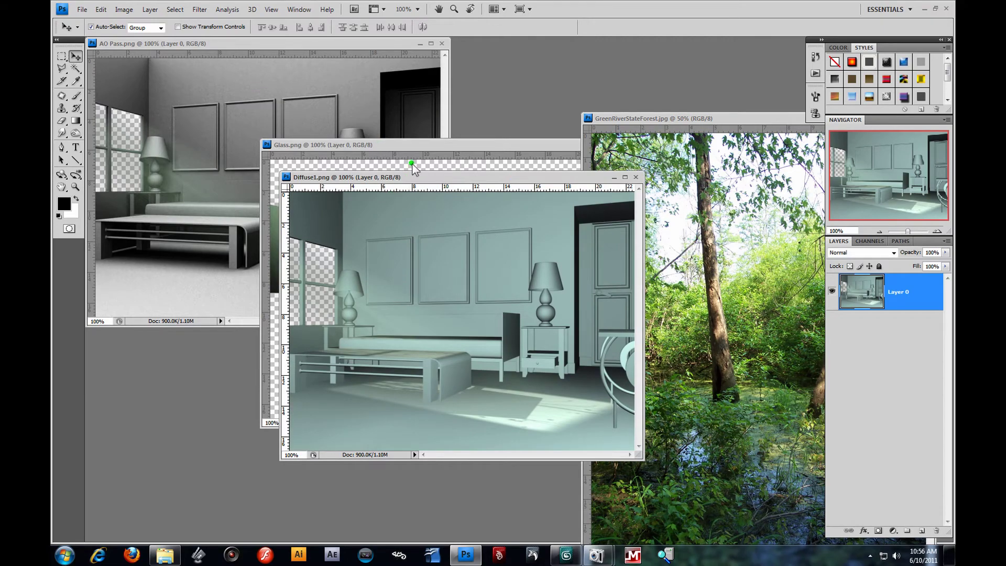
{"action": "left_click_drag", "start_coordinate": [424, 147], "coordinate": [227, 244]}
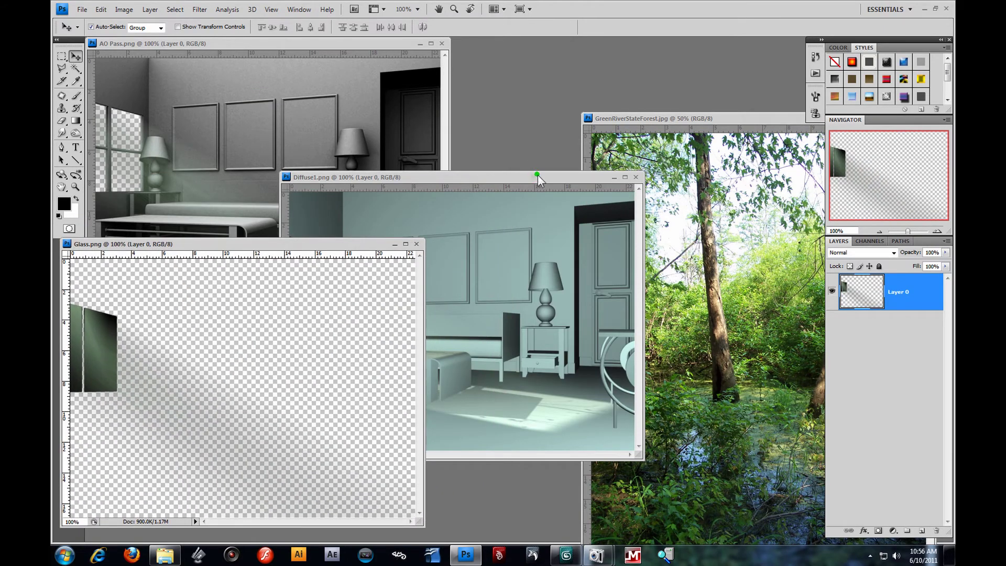
{"action": "mouse_move", "coordinate": [538, 174]}
{"action": "left_mouse_down"}
{"action": "mouse_move", "coordinate": [580, 201]}
{"action": "mouse_move", "coordinate": [571, 181]}
{"action": "mouse_move", "coordinate": [524, 167]}
{"action": "left_mouse_up"}
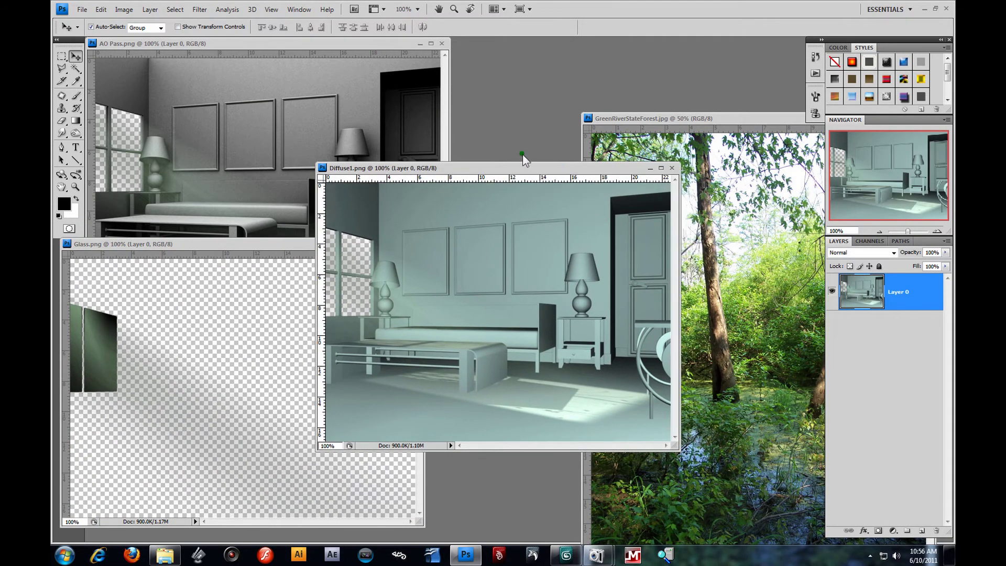
{"action": "left_click", "coordinate": [218, 60]}
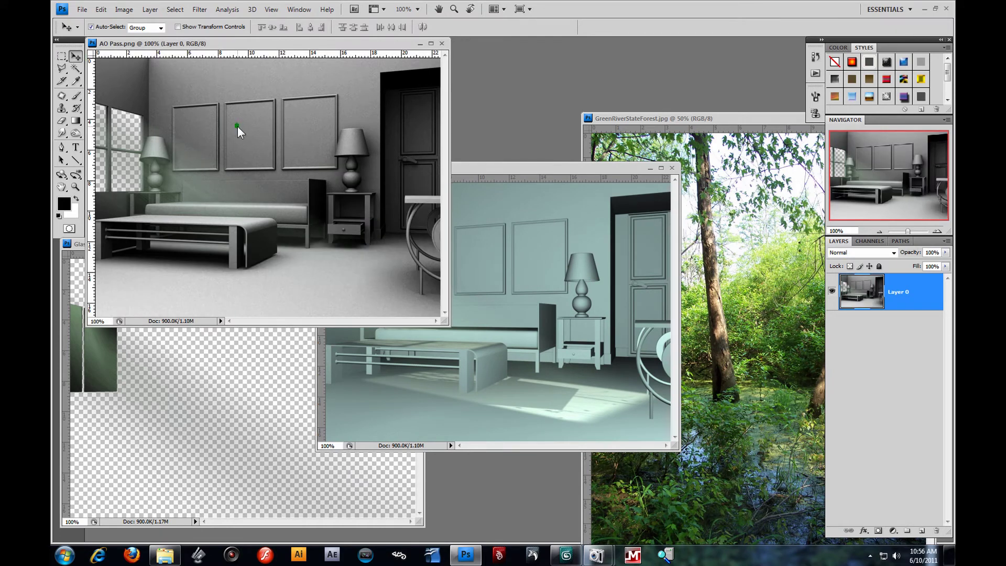
{"action": "left_click_drag", "start_coordinate": [256, 137], "coordinate": [573, 291]}
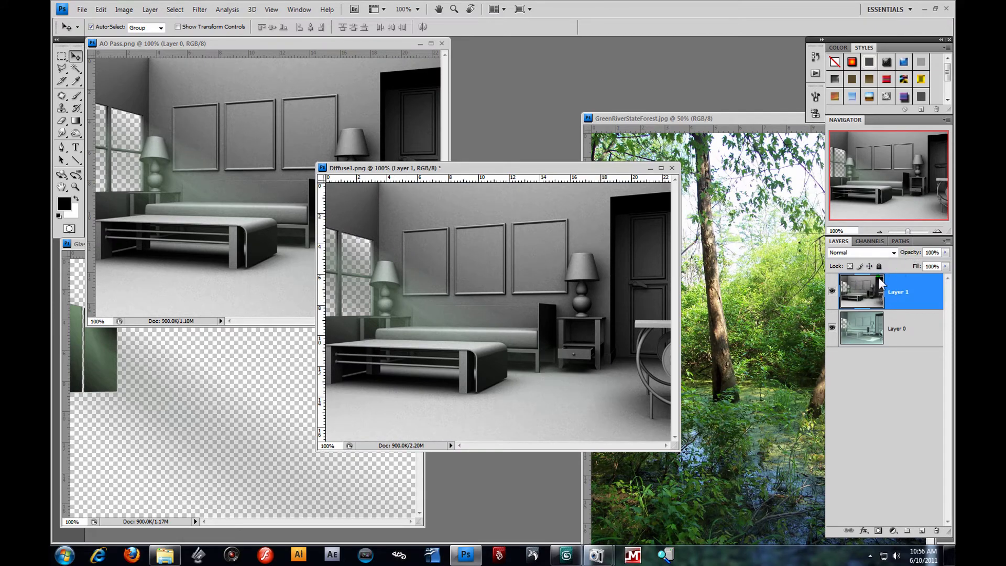
{"action": "left_click_drag", "start_coordinate": [457, 175], "coordinate": [481, 186]}
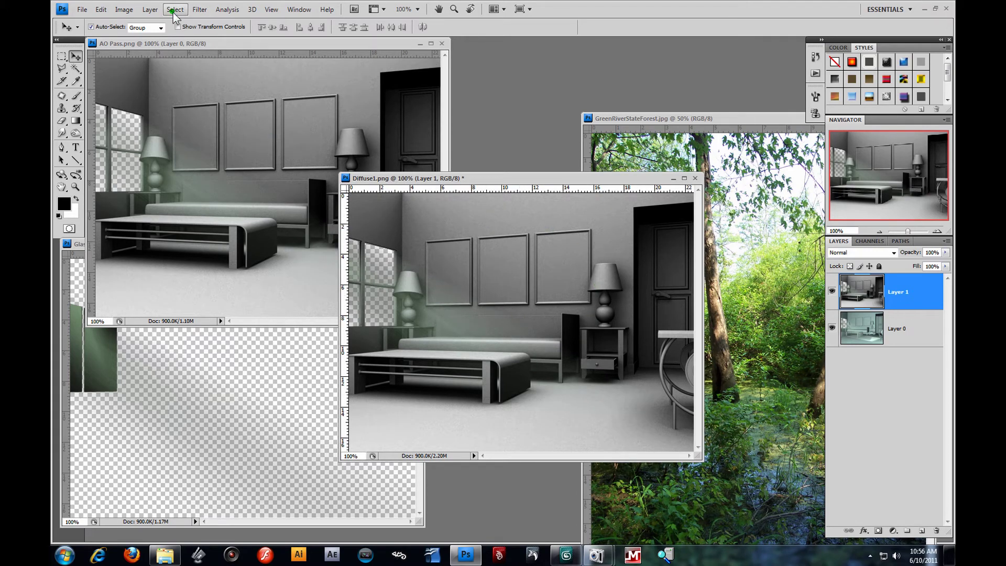
{"action": "mouse_move", "coordinate": [497, 179]}
{"action": "left_mouse_down"}
{"action": "mouse_move", "coordinate": [493, 187]}
{"action": "mouse_move", "coordinate": [501, 180]}
{"action": "left_mouse_up"}
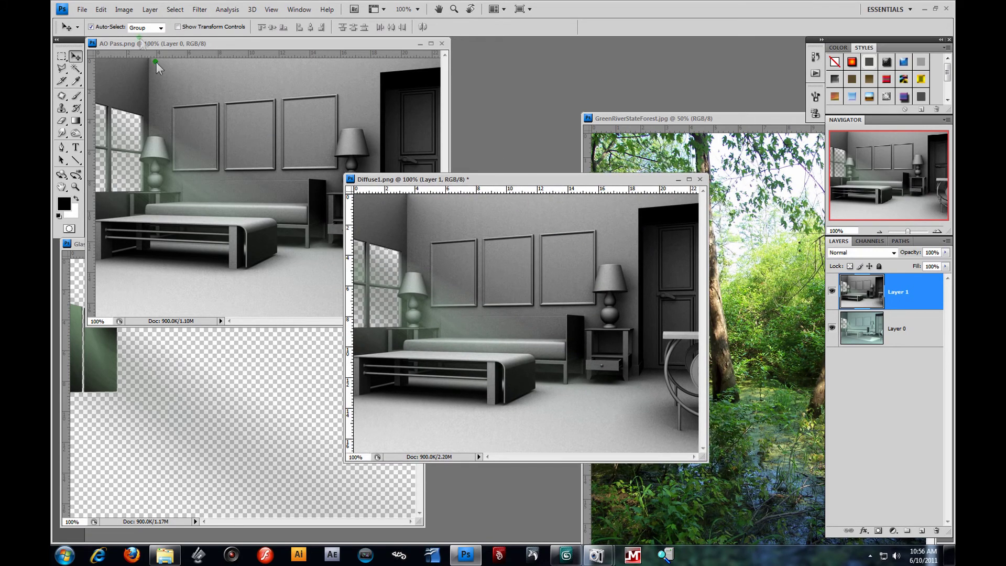
- Start a Curves adjustment on the AO layer and raise the RGB curve to brighten midtones
{"action": "left_click", "coordinate": [126, 10]}
{"action": "mouse_move", "coordinate": [105, 37]}
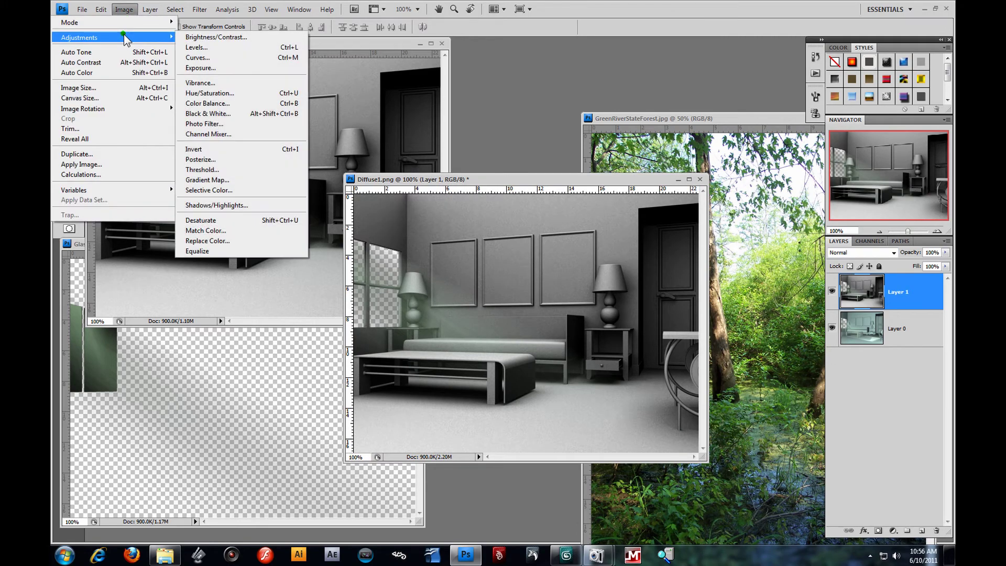
{"action": "left_click", "coordinate": [200, 58]}
{"action": "left_click_drag", "start_coordinate": [552, 108], "coordinate": [223, 102]}
{"action": "left_click_drag", "start_coordinate": [247, 225], "coordinate": [232, 210]}
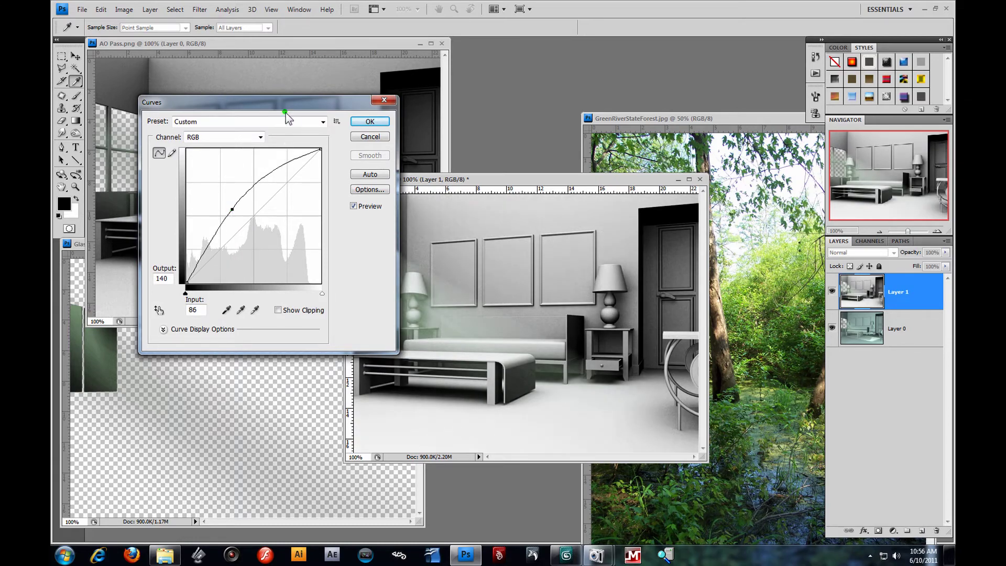
{"action": "left_click_drag", "start_coordinate": [285, 112], "coordinate": [268, 344]}
{"action": "left_click_drag", "start_coordinate": [443, 180], "coordinate": [559, 54]}
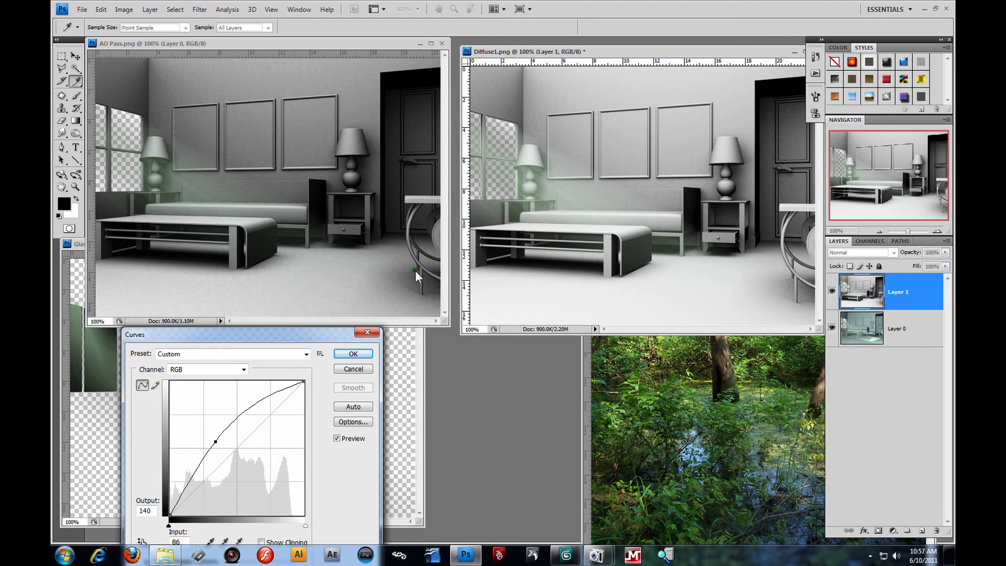
{"action": "left_click_drag", "start_coordinate": [314, 336], "coordinate": [336, 278]}
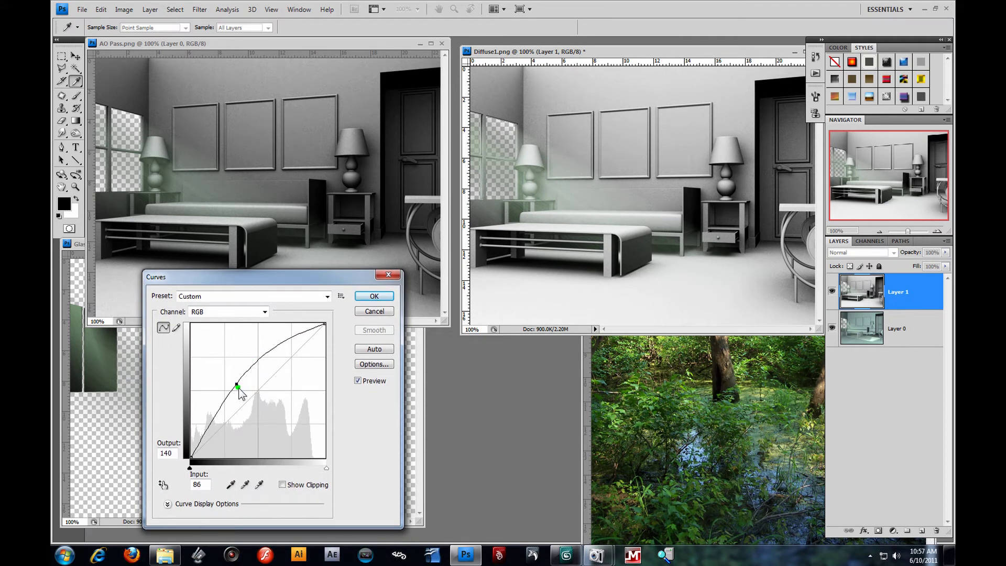
{"action": "left_click_drag", "start_coordinate": [238, 388], "coordinate": [252, 366]}
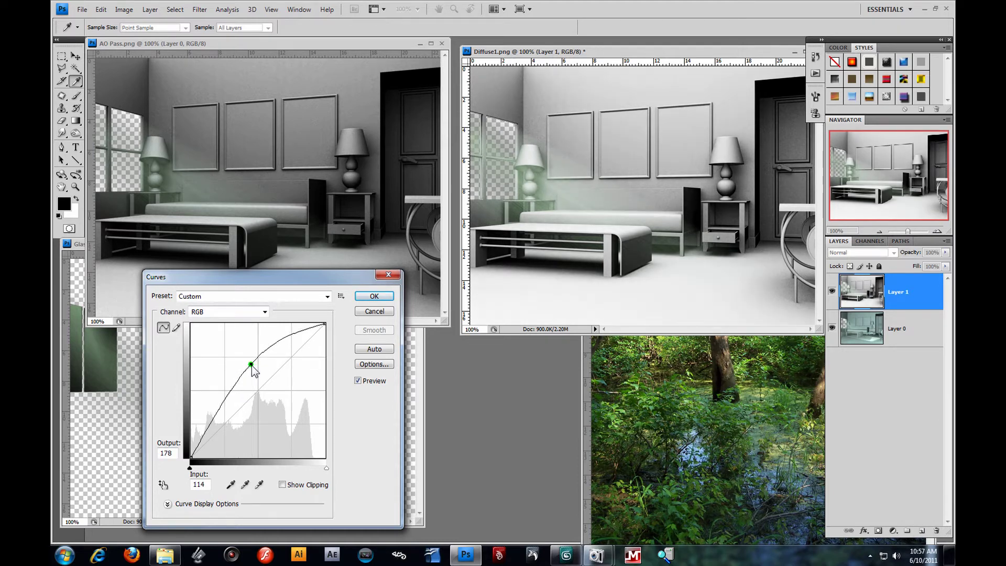
- Lower the Red curve, raise Green, lower Blue slightly for a pale green tint, and apply
{"action": "left_click", "coordinate": [266, 313]}
{"action": "left_click", "coordinate": [230, 329]}
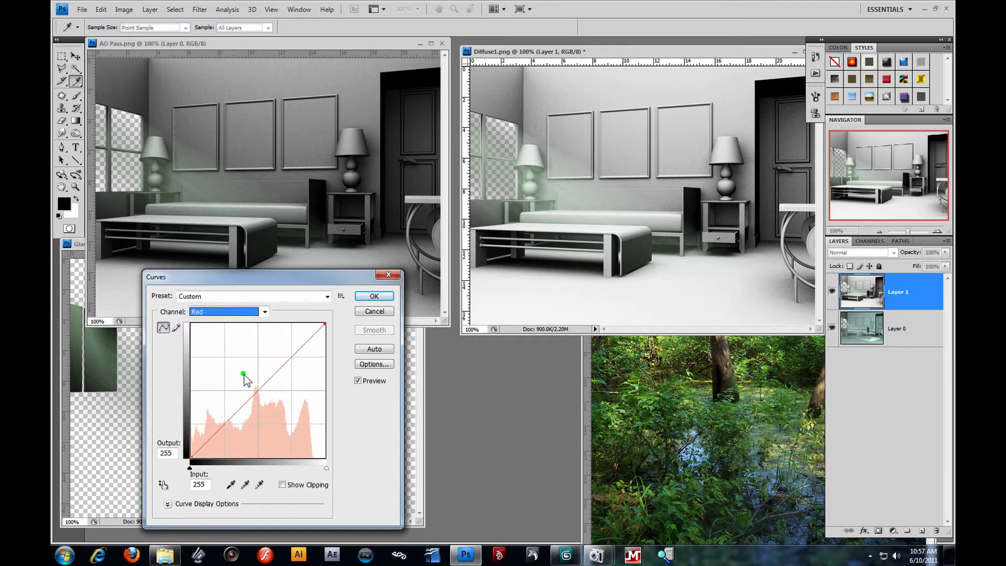
{"action": "left_click_drag", "start_coordinate": [256, 396], "coordinate": [259, 396]}
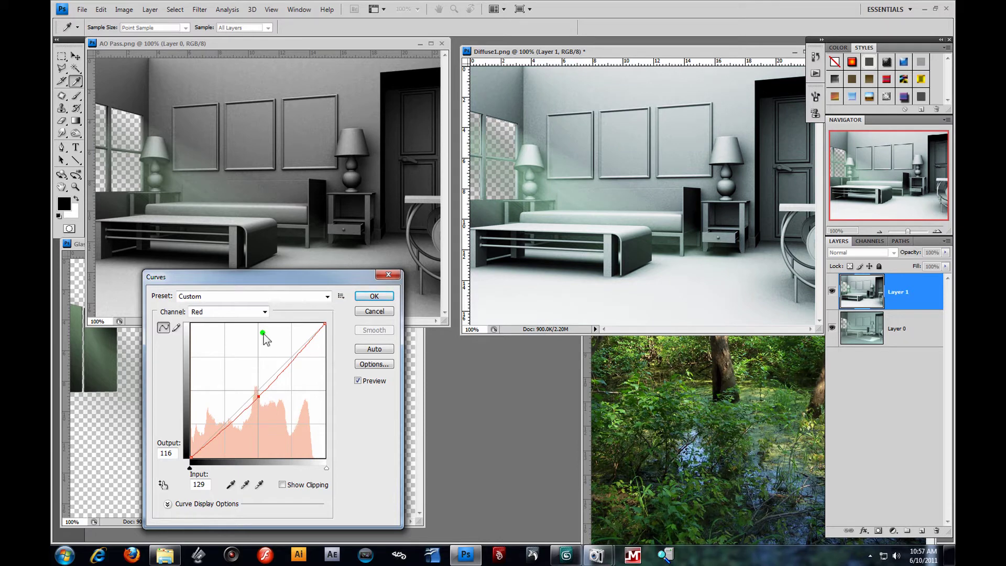
{"action": "left_click", "coordinate": [265, 312]}
{"action": "left_click", "coordinate": [234, 337]}
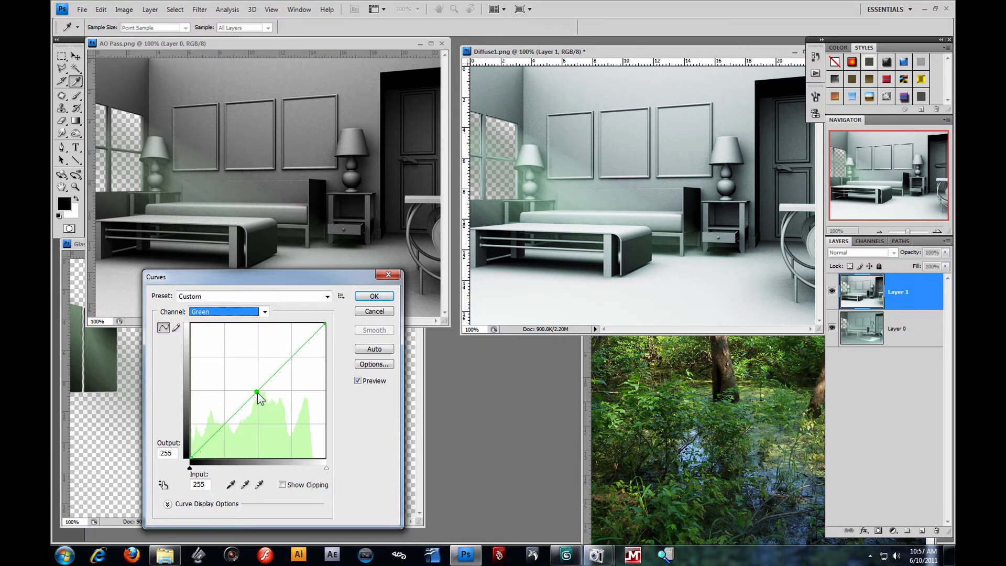
{"action": "left_click_drag", "start_coordinate": [257, 392], "coordinate": [252, 391]}
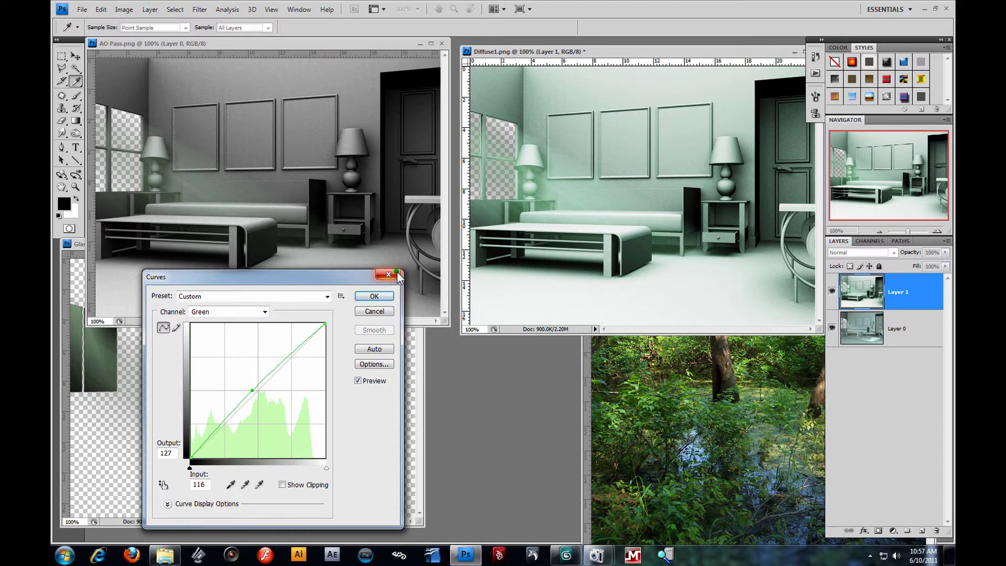
{"action": "left_click", "coordinate": [265, 312]}
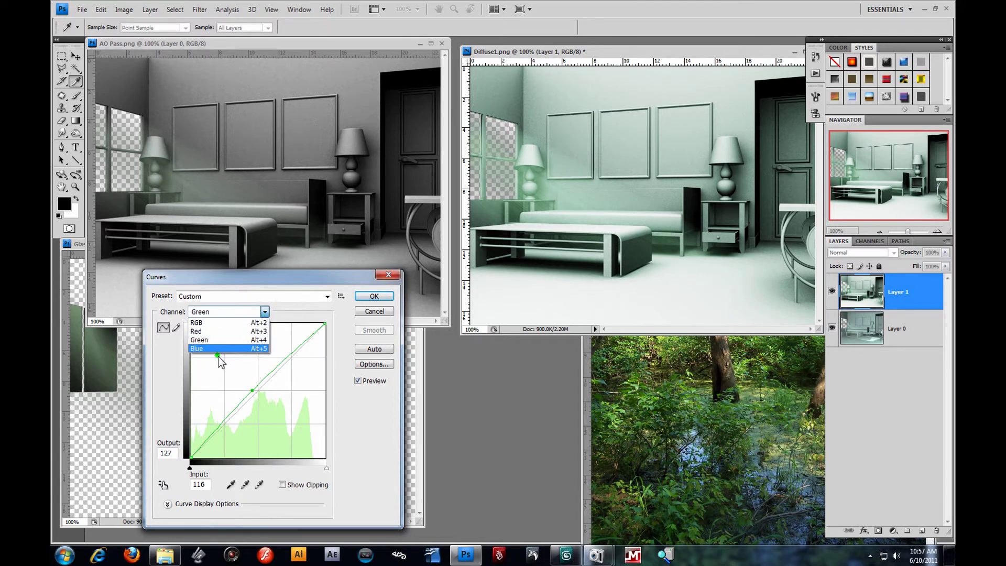
{"action": "left_click", "coordinate": [219, 350]}
{"action": "left_click_drag", "start_coordinate": [257, 392], "coordinate": [257, 397]}
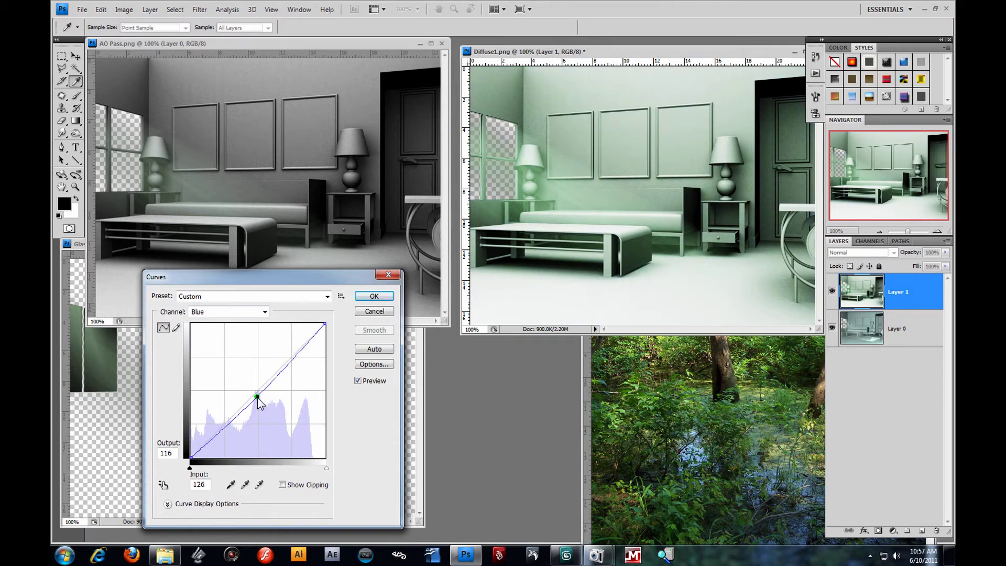
{"action": "left_click", "coordinate": [387, 297]}
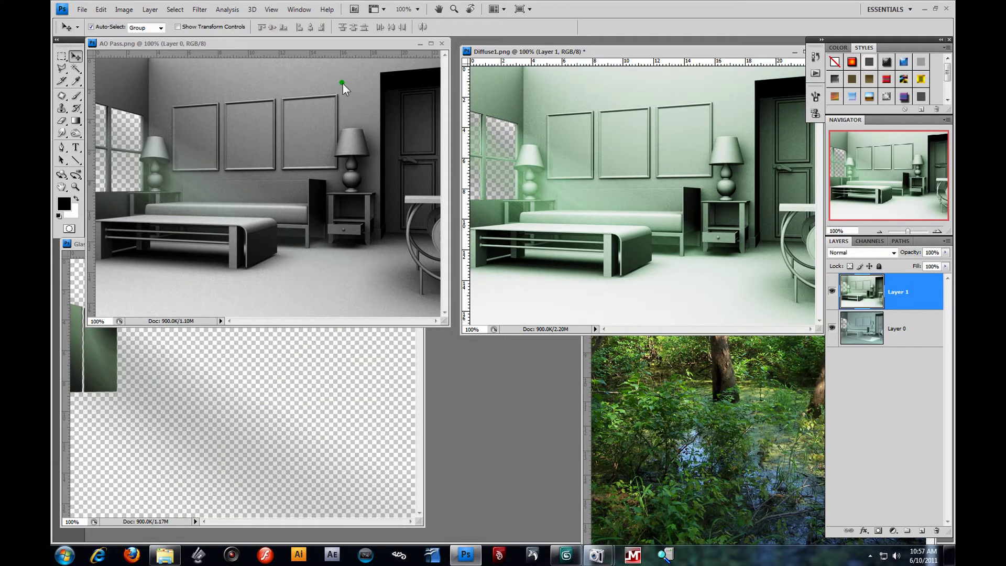
- Float the Diffuse1.png document and place it to the right of the AO Pass window
{"action": "mouse_move", "coordinate": [623, 50]}
{"action": "left_mouse_down"}
{"action": "mouse_move", "coordinate": [537, 40]}
{"action": "mouse_move", "coordinate": [619, 47]}
{"action": "left_mouse_up"}
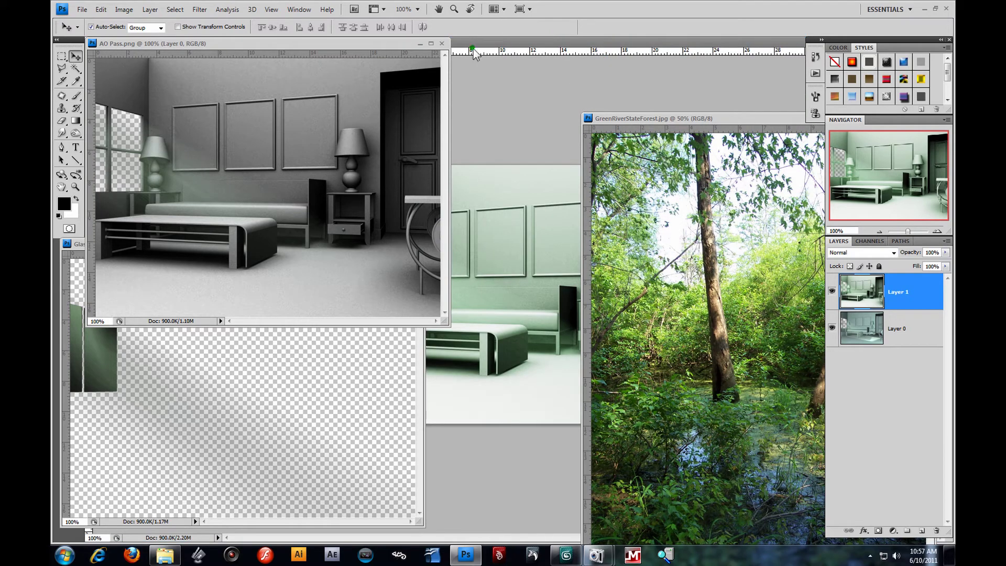
{"action": "left_click_drag", "start_coordinate": [686, 45], "coordinate": [677, 71]}
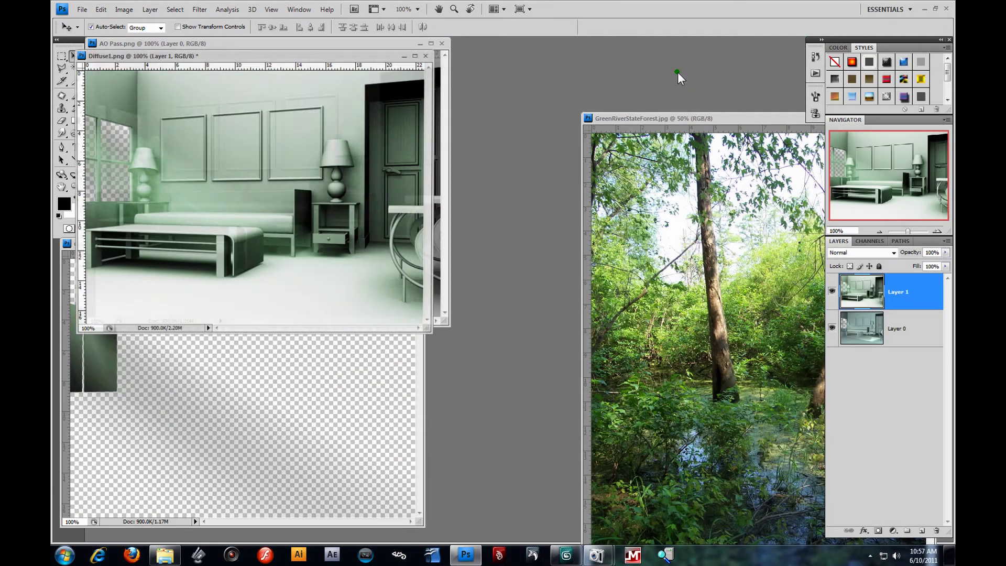
{"action": "left_click_drag", "start_coordinate": [329, 54], "coordinate": [715, 51]}
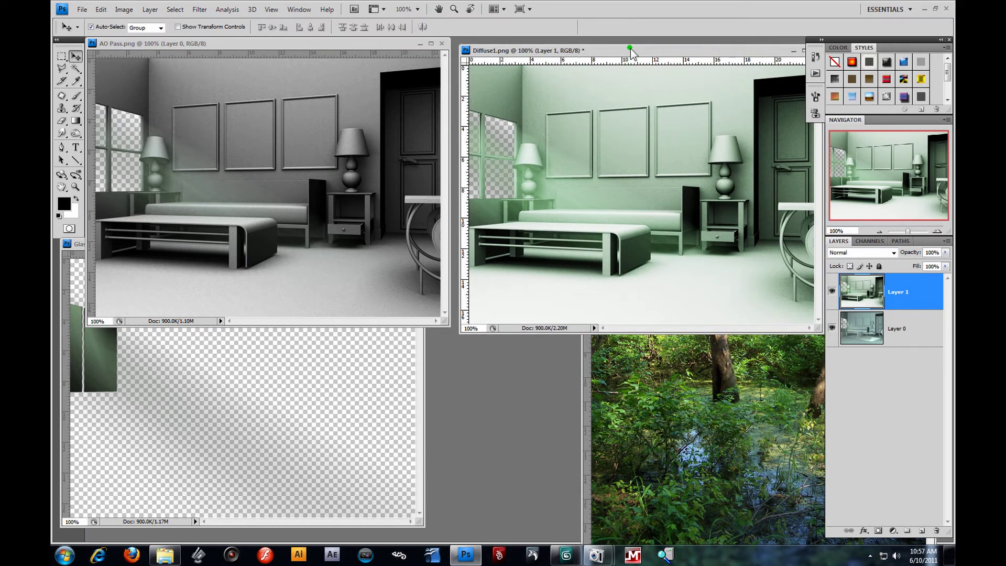
- Select the upper-right part of GreenRiverStateForest.jpg with a rectangular marquee
{"action": "left_click", "coordinate": [692, 432]}
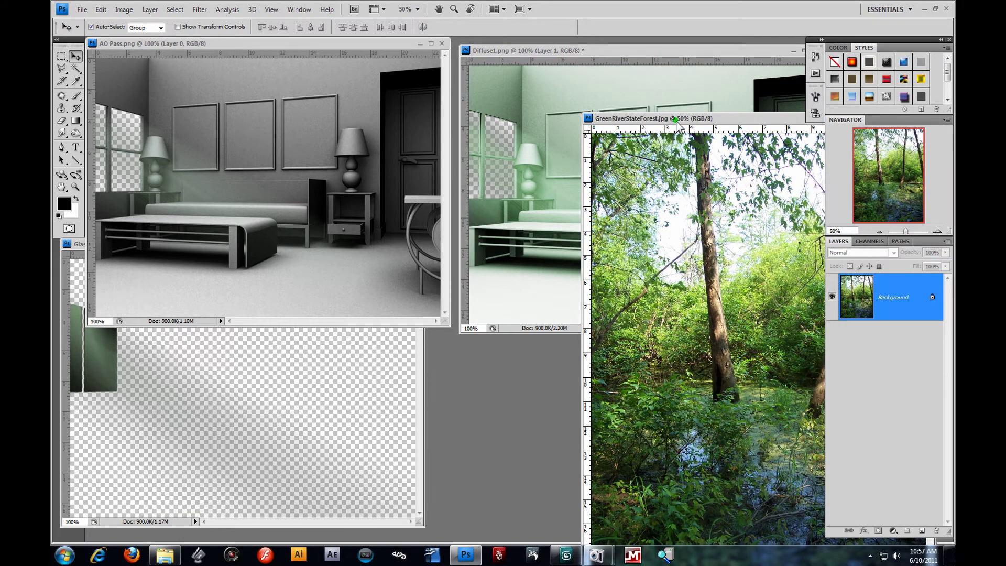
{"action": "left_click_drag", "start_coordinate": [677, 124], "coordinate": [202, 71]}
{"action": "left_click", "coordinate": [61, 56]}
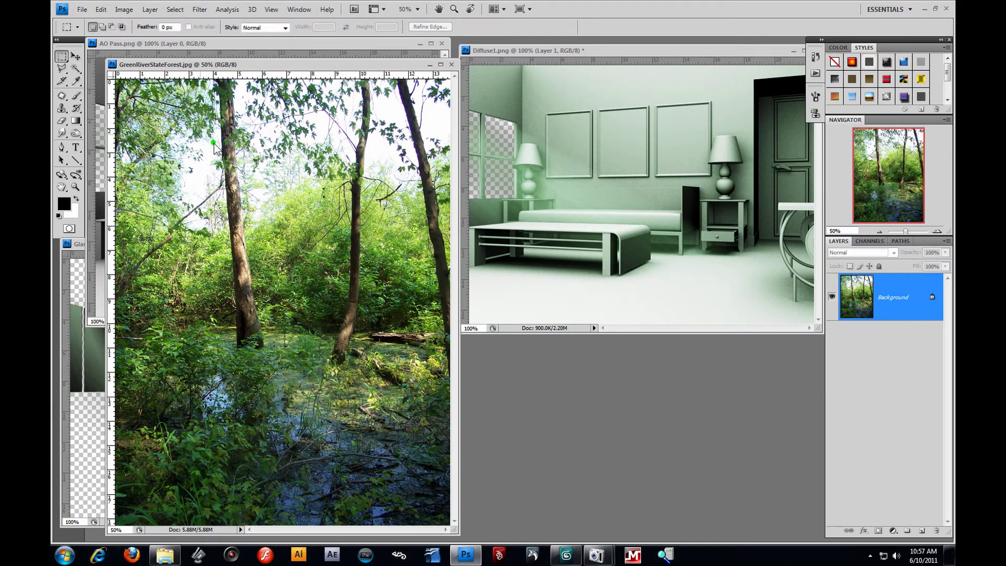
{"action": "left_click_drag", "start_coordinate": [260, 113], "coordinate": [496, 387]}
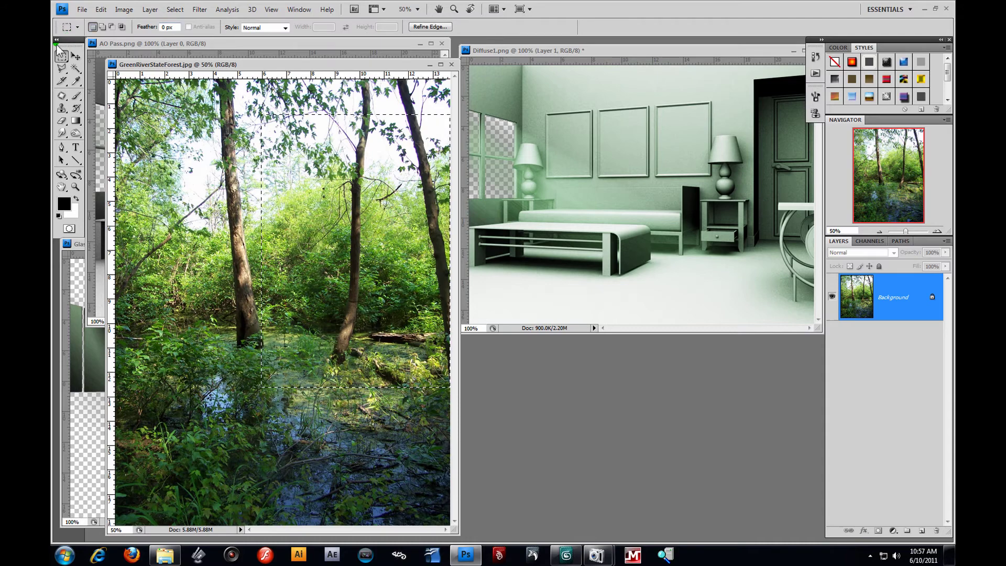
- Drag the forest selection into Diffuse1 as Layer 2, then minimize the forest photo
{"action": "key", "text": "v"}
{"action": "left_click_drag", "start_coordinate": [351, 179], "coordinate": [640, 194]}
{"action": "left_click_drag", "start_coordinate": [585, 149], "coordinate": [619, 201]}
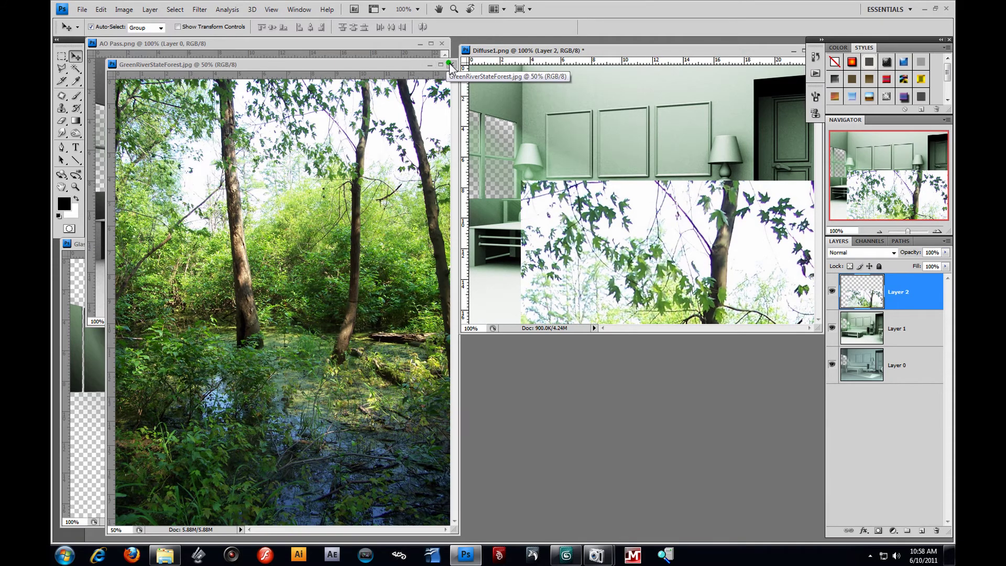
{"action": "left_click", "coordinate": [430, 65]}
{"action": "left_click_drag", "start_coordinate": [560, 51], "coordinate": [419, 108]}
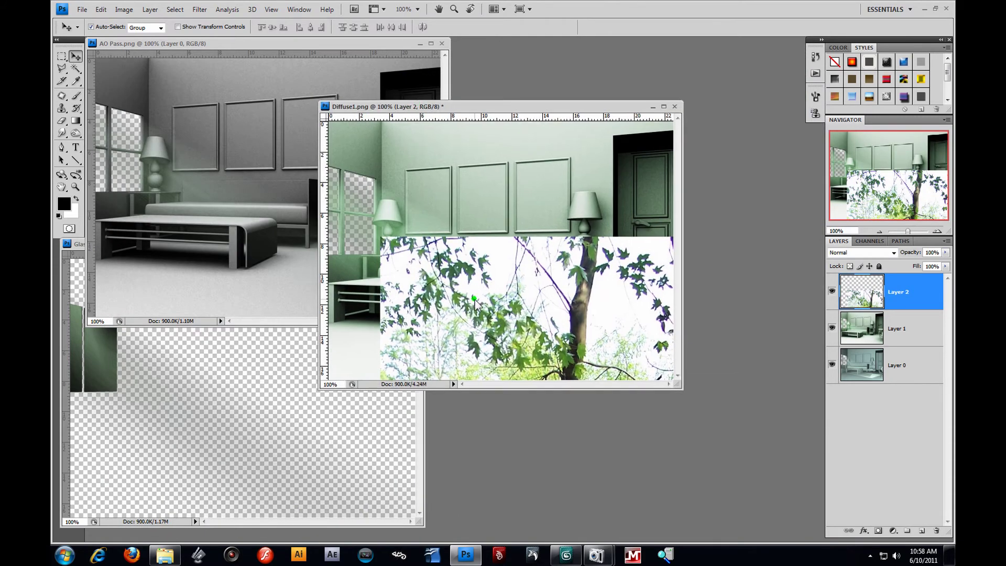
- Free-transform the forest layer down to about 34.2% and apply it
{"action": "left_click_drag", "start_coordinate": [478, 300], "coordinate": [489, 207]}
{"action": "key", "text": "ctrl+t"}
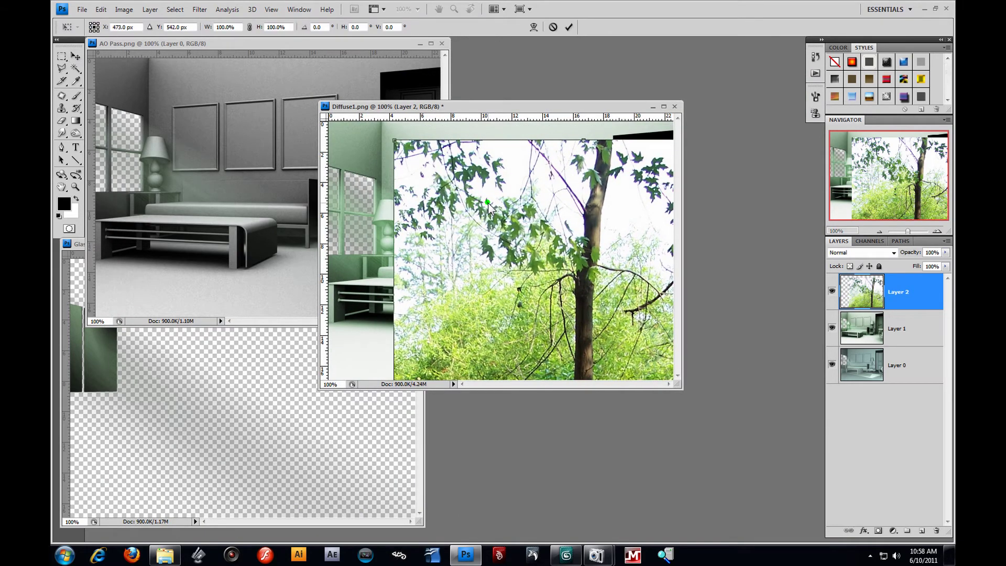
{"action": "left_click_drag", "start_coordinate": [395, 141], "coordinate": [333, 155]}
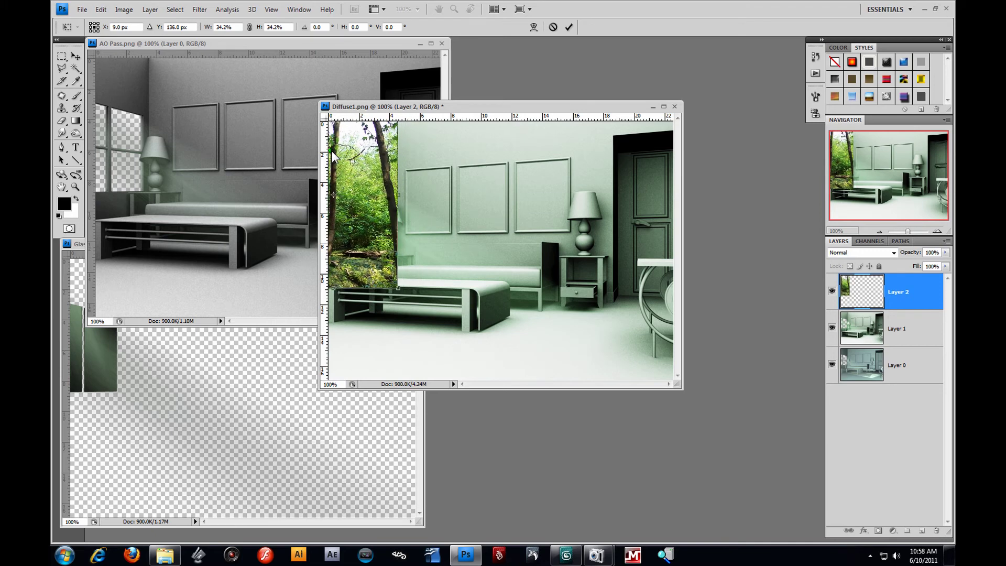
{"action": "left_click", "coordinate": [76, 56]}
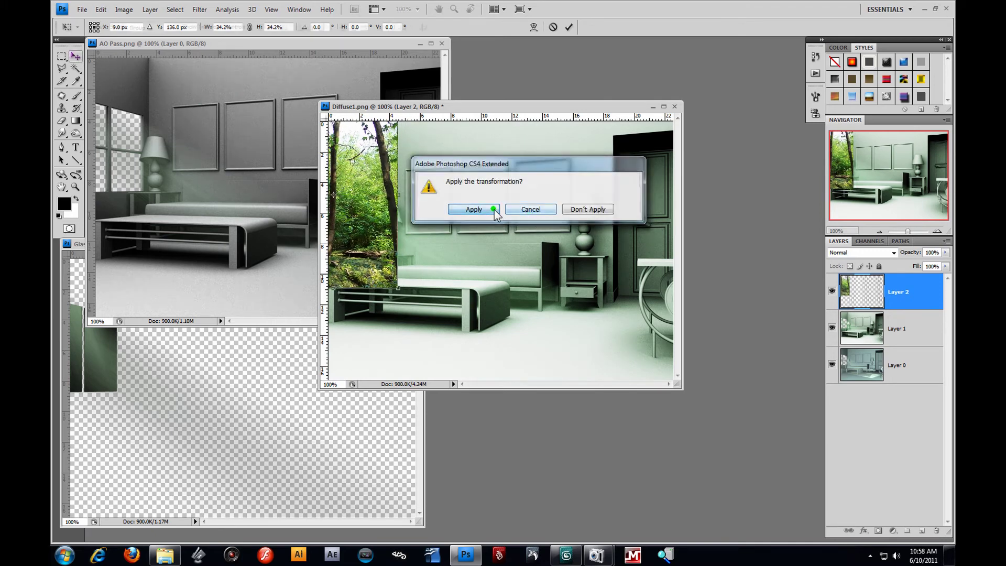
{"action": "left_click", "coordinate": [474, 211]}
- Position the forest over the room's window and drag it to the bottom of the stack
{"action": "left_click_drag", "start_coordinate": [681, 387], "coordinate": [771, 454]}
{"action": "left_click_drag", "start_coordinate": [422, 251], "coordinate": [418, 241]}
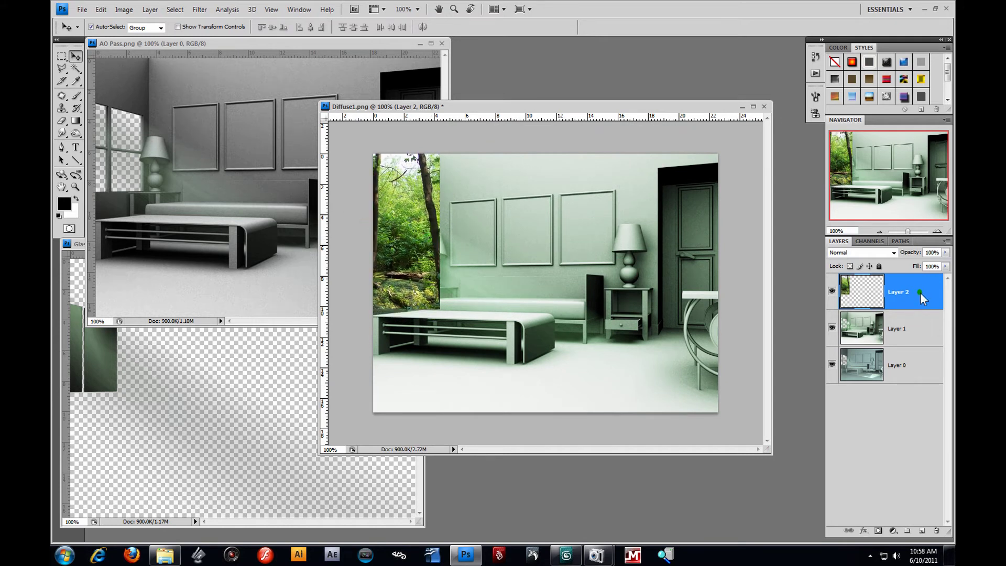
{"action": "left_click_drag", "start_coordinate": [923, 298], "coordinate": [928, 388]}
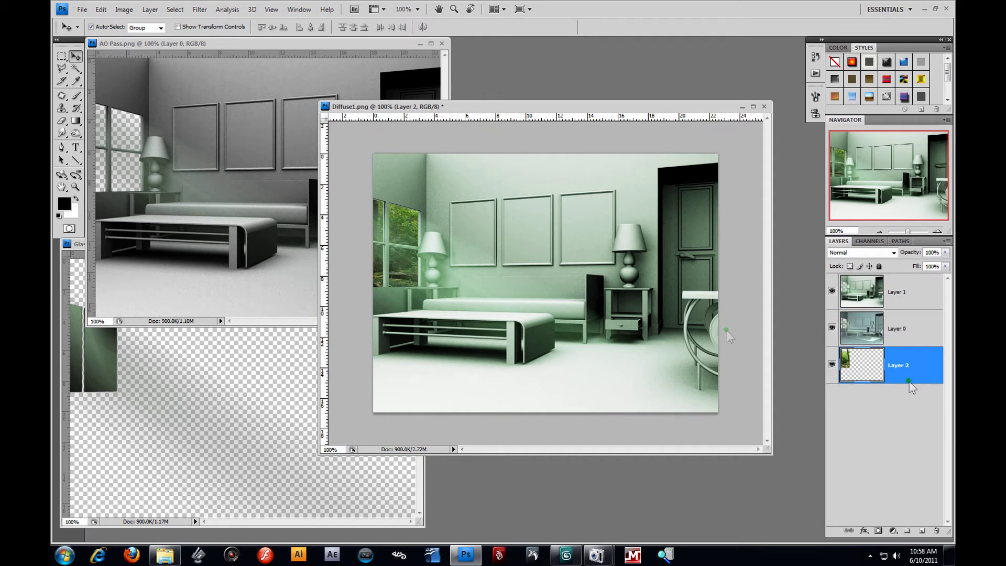
- Undo the stray room-layer move and nudge Layer 2 down four times behind the window
{"action": "left_click_drag", "start_coordinate": [403, 230], "coordinate": [406, 257]}
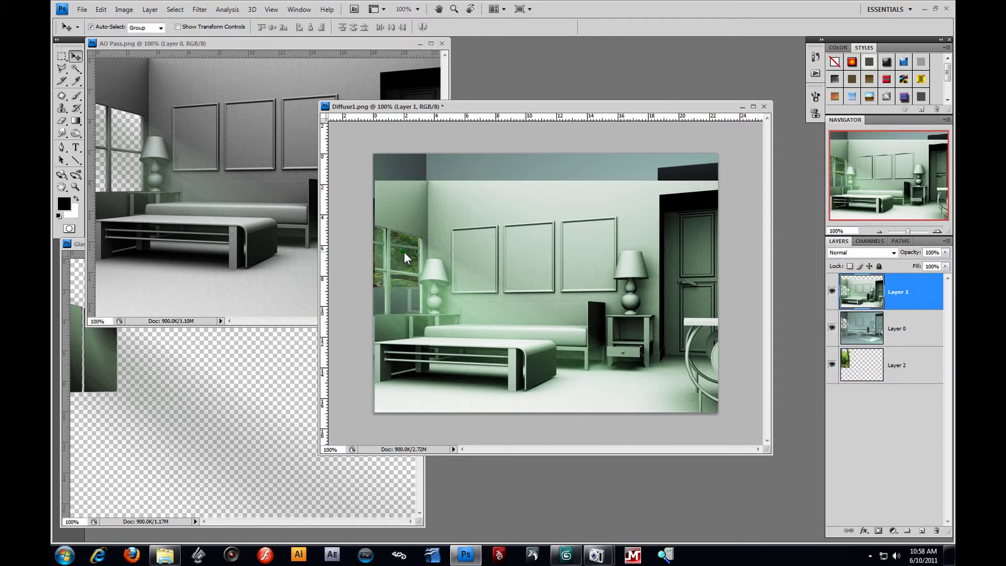
{"action": "key", "text": "ctrl+z"}
{"action": "left_click", "coordinate": [864, 359]}
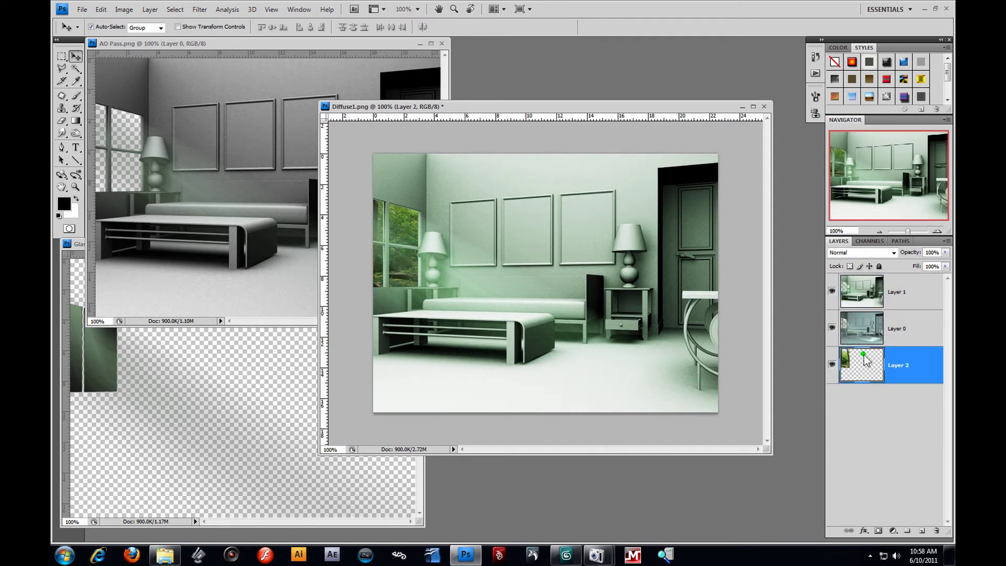
{"action": "key", "text": "Down"}
{"action": "key", "text": "Down"}
{"action": "key", "text": "Down"}
{"action": "key", "text": "Down"}
{"action": "key", "text": "Down"}
{"action": "key", "text": "Down"}
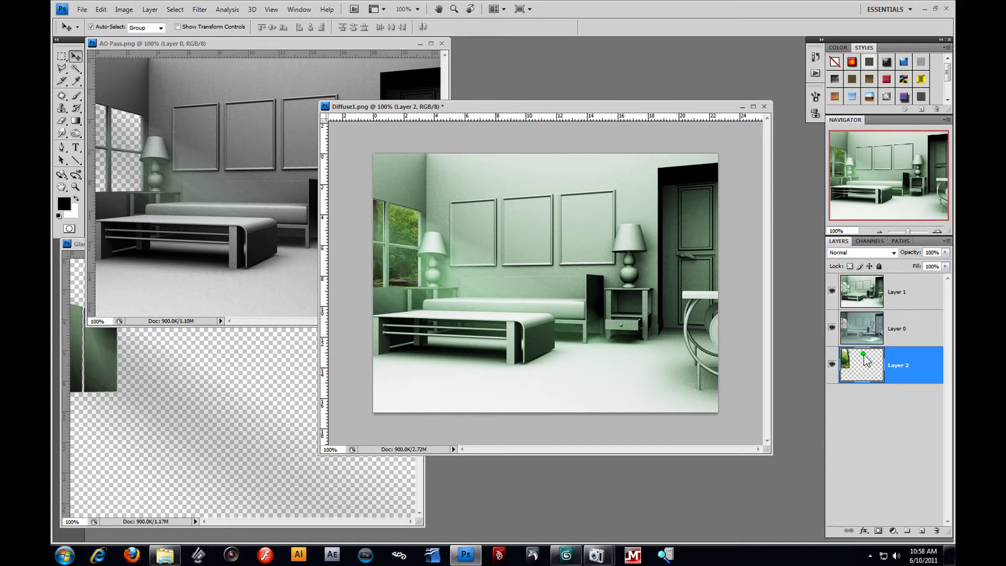
{"action": "key", "text": "Down"}
{"action": "key", "text": "Down"}
{"action": "key", "text": "Down"}
{"action": "key", "text": "Down"}
{"action": "key", "text": "Down"}
{"action": "key", "text": "Down"}
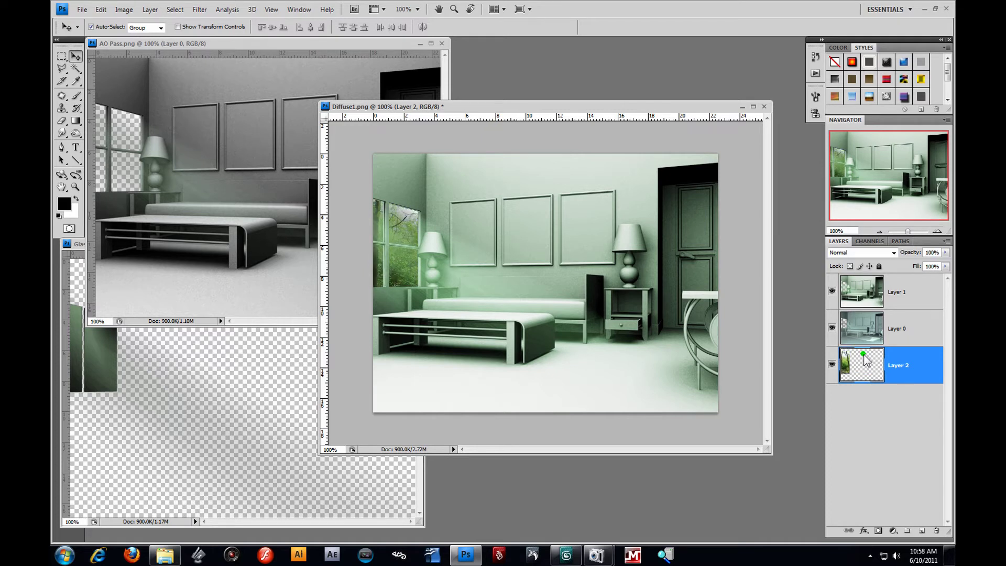
{"action": "key", "text": "Down"}
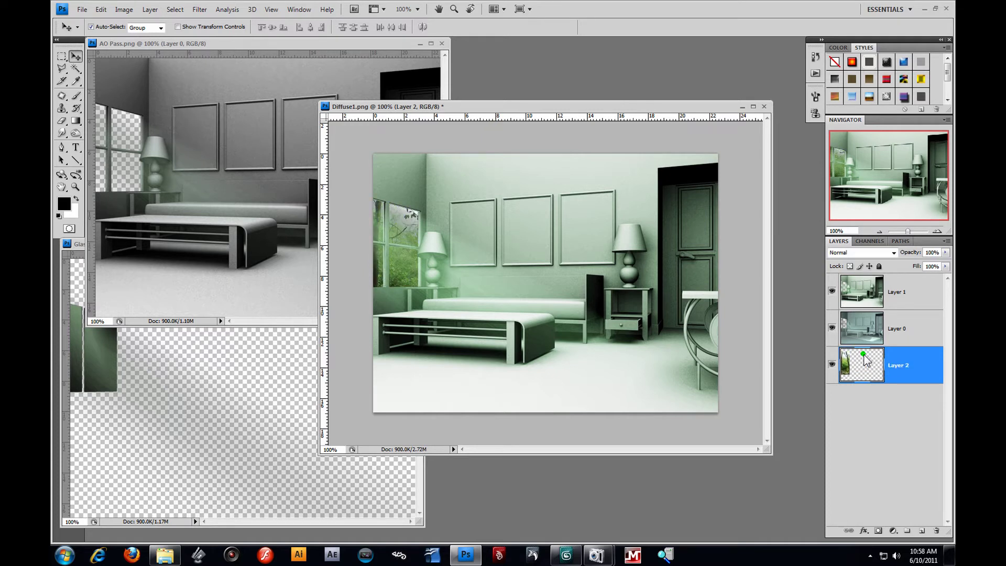
{"action": "key", "text": "Down"}
{"action": "key", "text": "Down"}
{"action": "key", "text": "Down"}
{"action": "key", "text": "Down"}
{"action": "key", "text": "Down"}
{"action": "key", "text": "Down"}
{"action": "key", "text": "Down"}
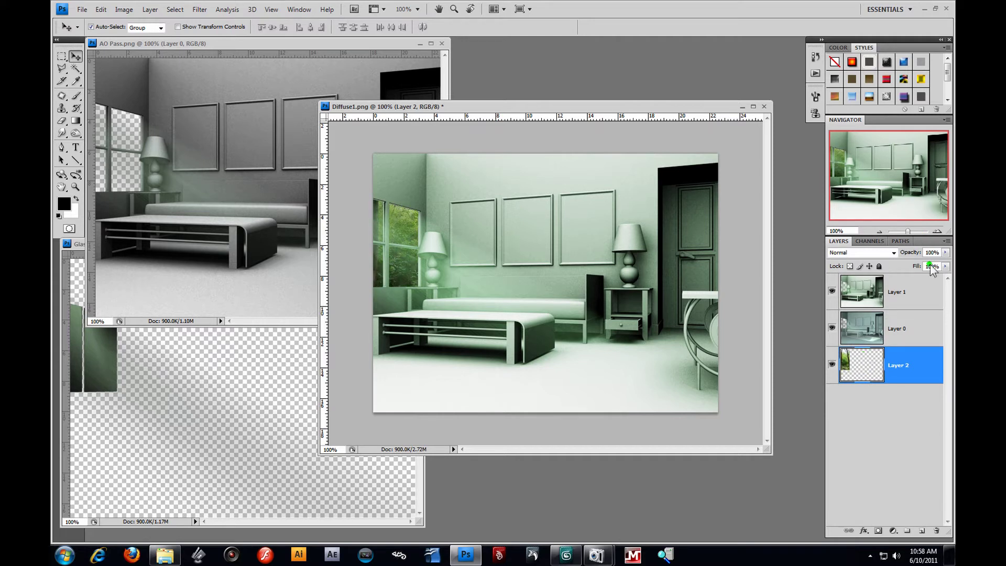
{"action": "left_click", "coordinate": [914, 297]}
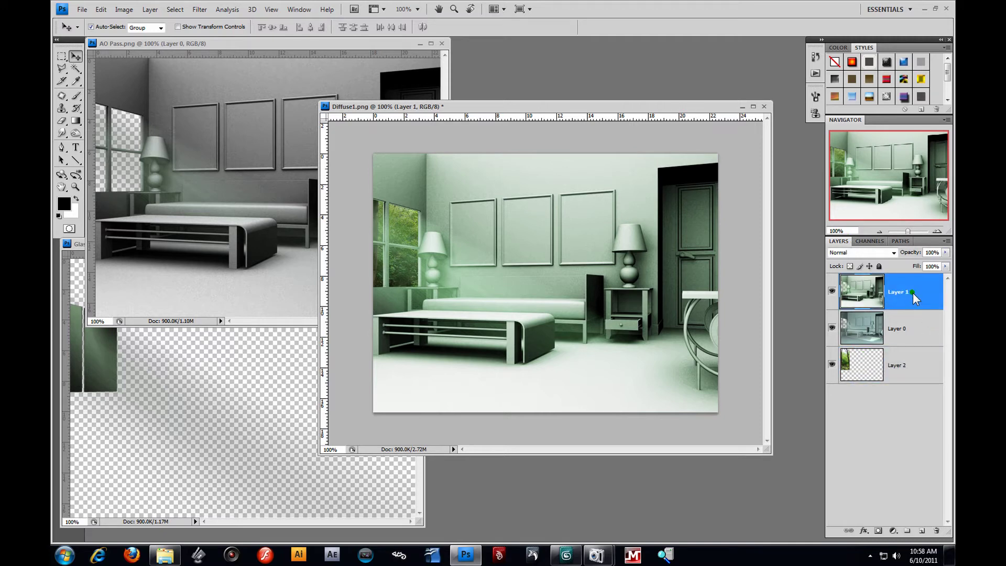
- Rename the forest layer to Back Drop Trees
{"action": "double_click", "coordinate": [906, 366]}
{"action": "key", "text": "h"}
{"action": "left_click", "coordinate": [838, 174]}
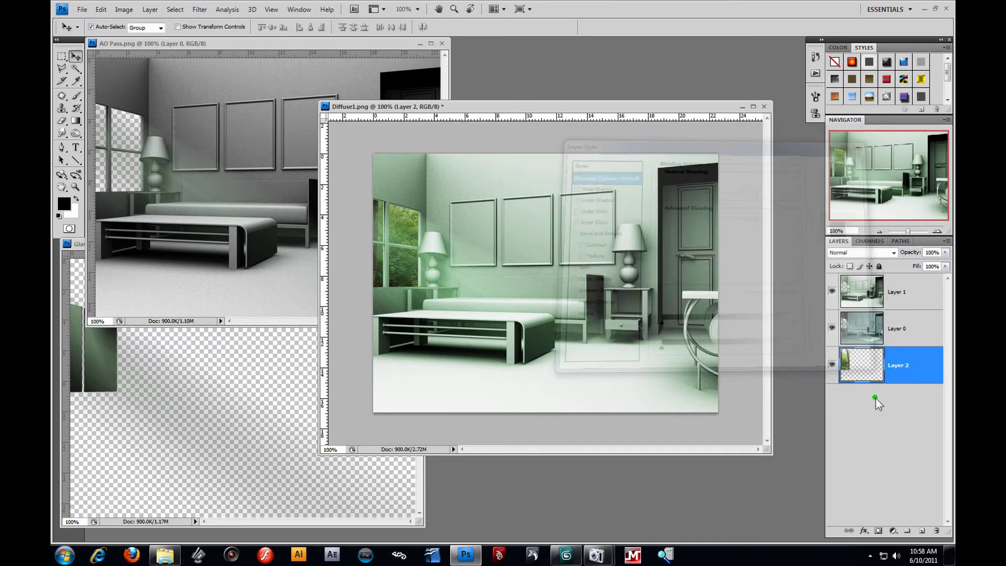
{"action": "double_click", "coordinate": [900, 366]}
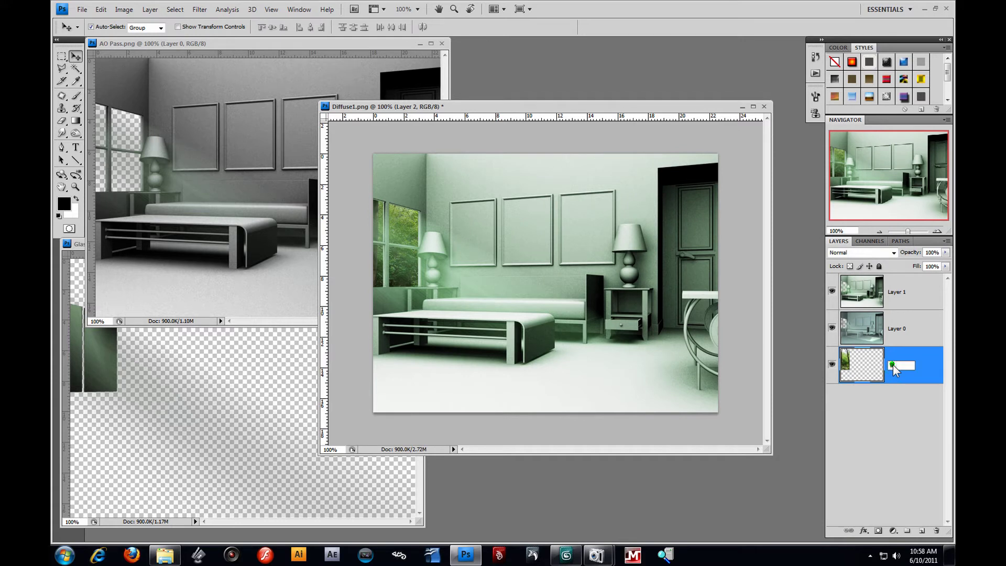
{"action": "type", "text": "Back Drop Trees"}
{"action": "key", "text": "Return"}
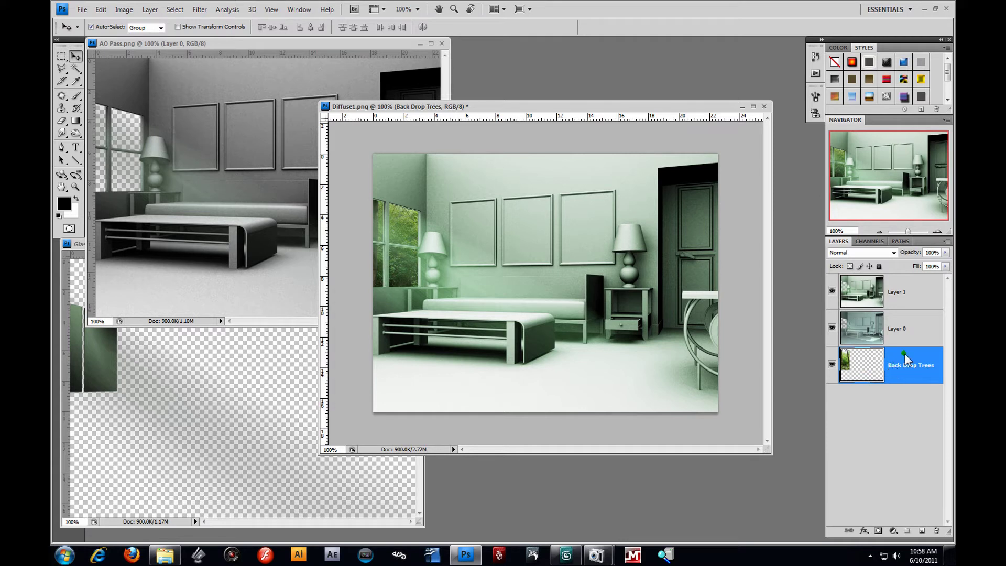
- Rename Layer 0 to Diffuse and Layer 1 to AO Pass
{"action": "left_click", "coordinate": [903, 334]}
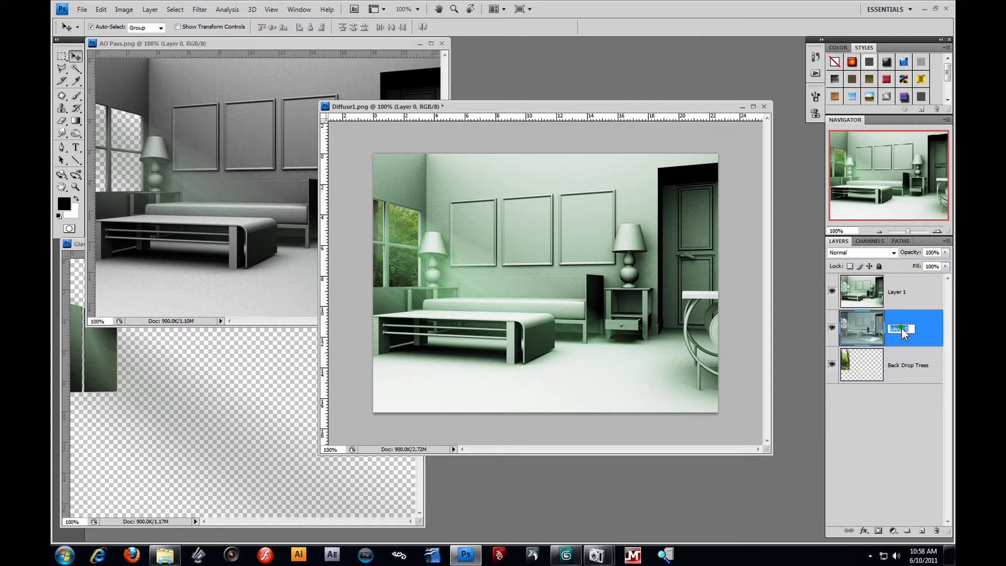
{"action": "key", "text": "Return"}
{"action": "double_click", "coordinate": [895, 293]}
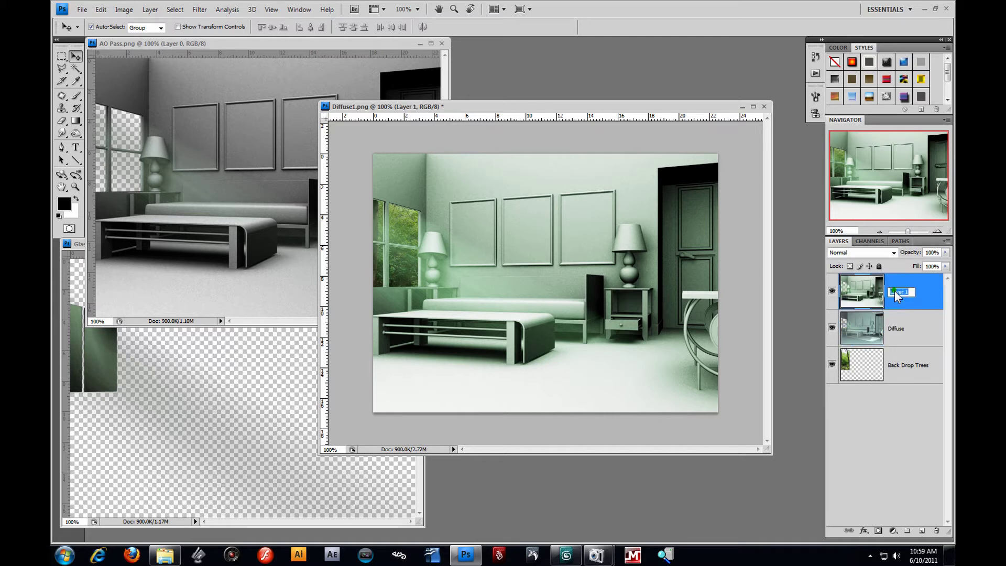
{"action": "type", "text": "Pass"}
{"action": "key", "text": "Return"}
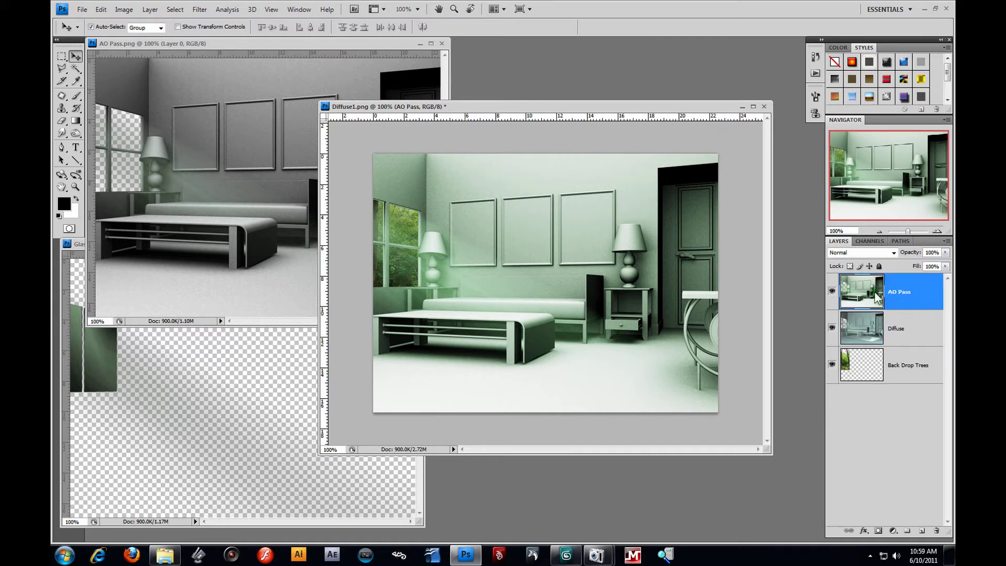
- Set the AO Pass layer's blend mode to Multiply with 75% opacity
{"action": "left_click", "coordinate": [893, 252]}
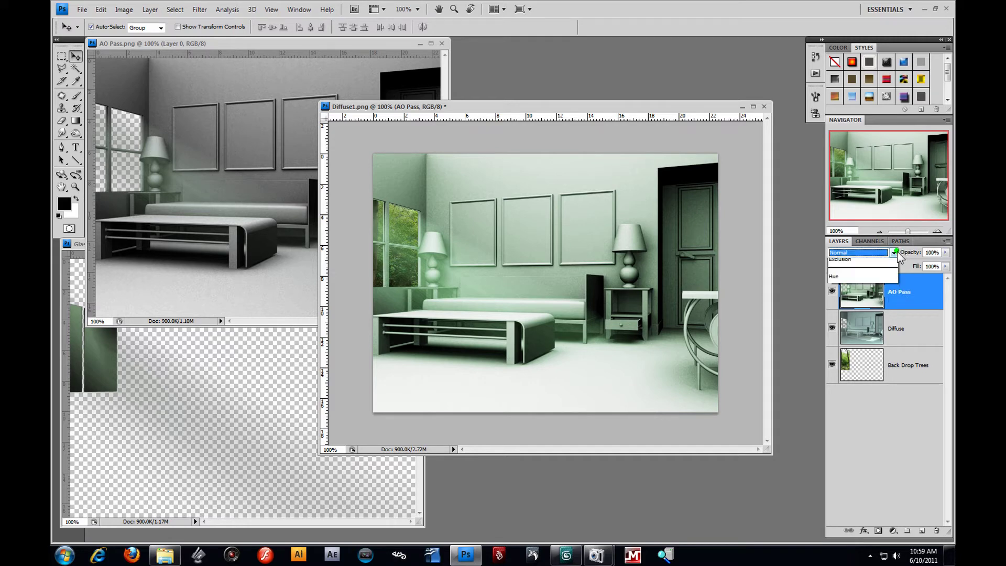
{"action": "left_click", "coordinate": [855, 297]}
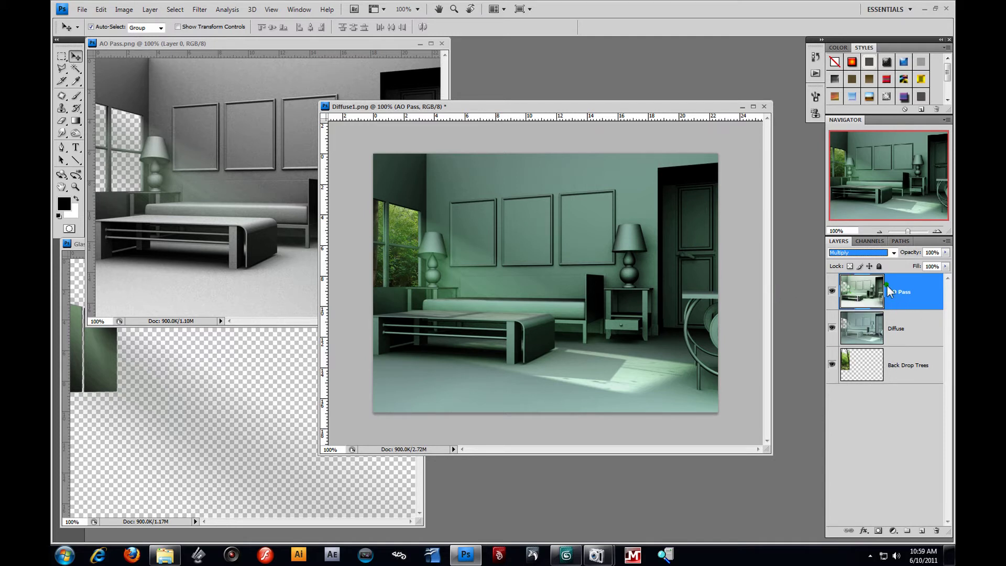
{"action": "left_click", "coordinate": [946, 253]}
{"action": "left_click_drag", "start_coordinate": [940, 267], "coordinate": [933, 267]}
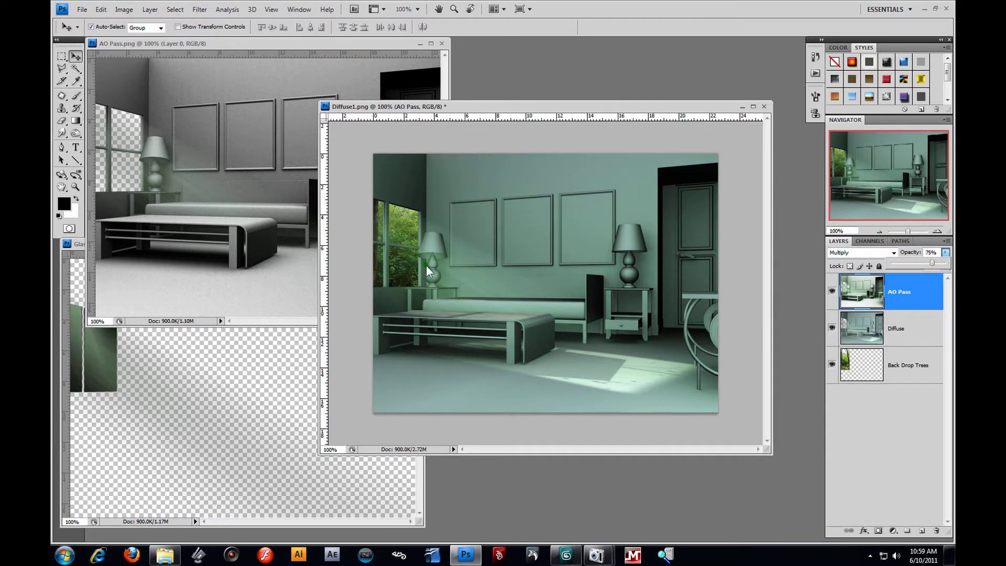
{"action": "left_click", "coordinate": [442, 269]}
{"action": "left_click", "coordinate": [392, 47]}
- Close the AO Pass document and drag the Glass light-shaft render into Diffuse1.png as Layer 1
{"action": "left_click_drag", "start_coordinate": [392, 47], "coordinate": [385, 74]}
{"action": "left_click", "coordinate": [433, 74]}
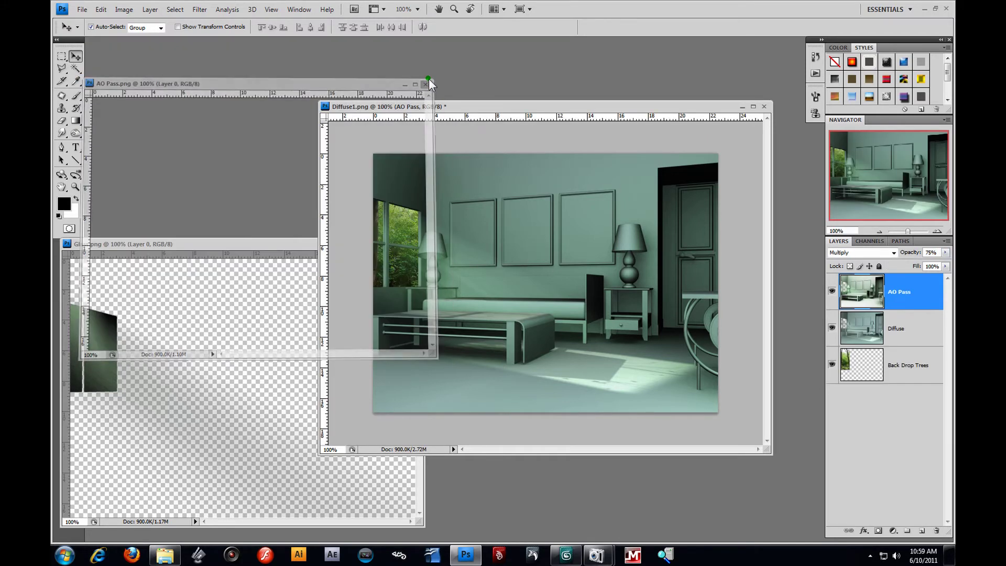
{"action": "left_click_drag", "start_coordinate": [220, 245], "coordinate": [256, 274]}
{"action": "left_click", "coordinate": [152, 350]}
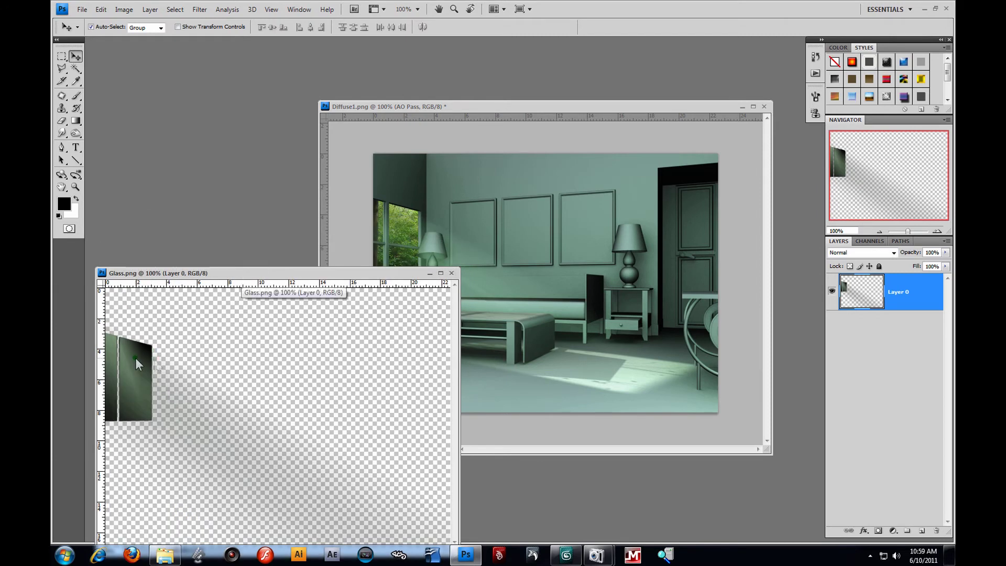
{"action": "left_click_drag", "start_coordinate": [135, 357], "coordinate": [486, 341]}
{"action": "left_click_drag", "start_coordinate": [562, 305], "coordinate": [563, 306]}
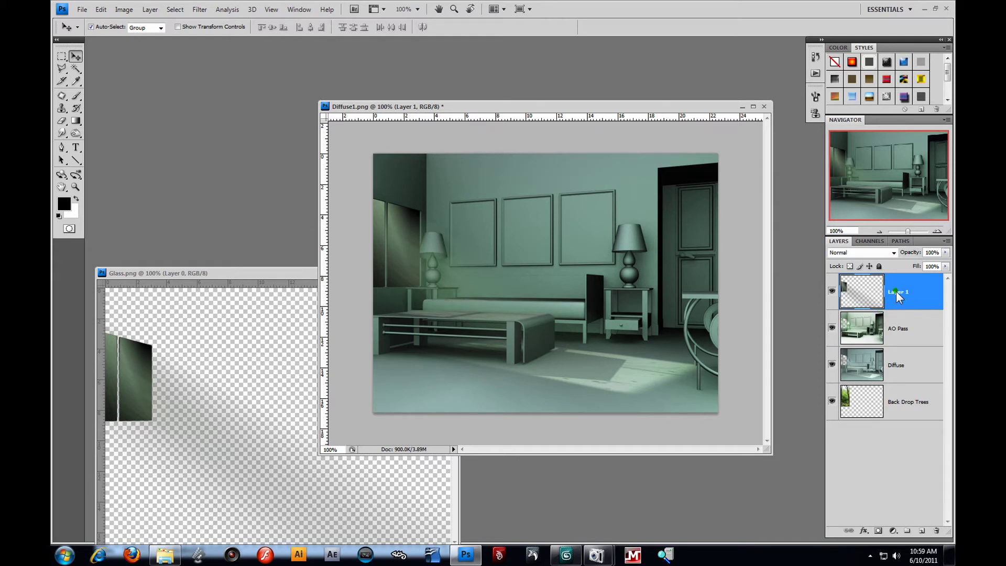
{"action": "left_click", "coordinate": [893, 253]}
- Step Layer 1's blend mode past Dissolve, Multiply, Lighten and Color Dodge to Linear Dodge (Add)
{"action": "left_click", "coordinate": [865, 252]}
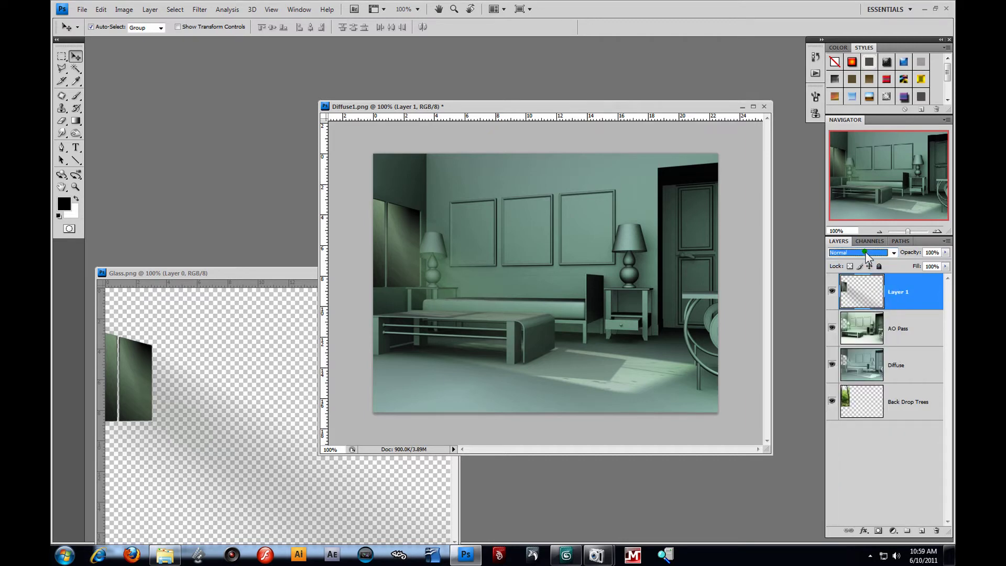
{"action": "key", "text": "Down"}
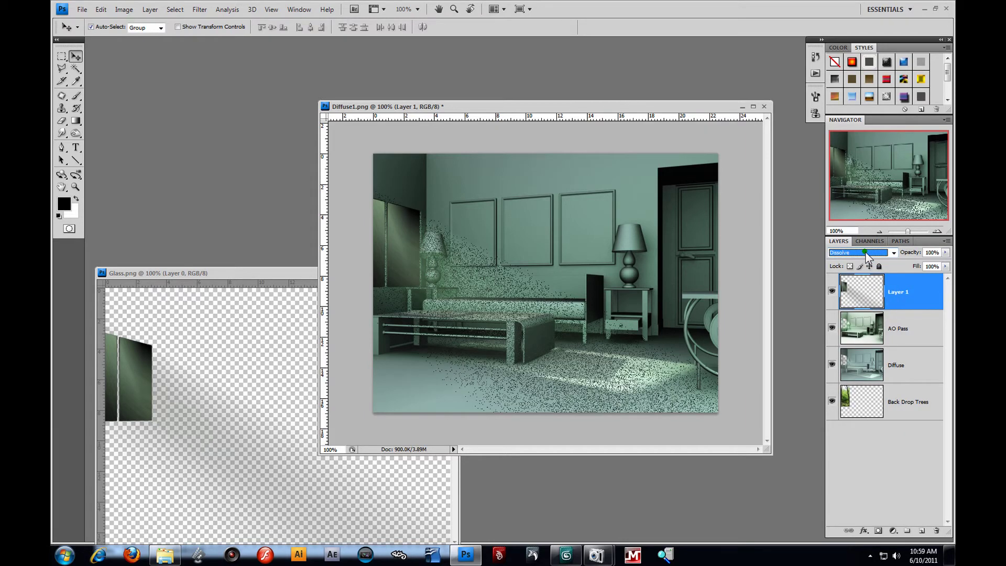
{"action": "key", "text": "Down"}
{"action": "key", "text": "Down"}
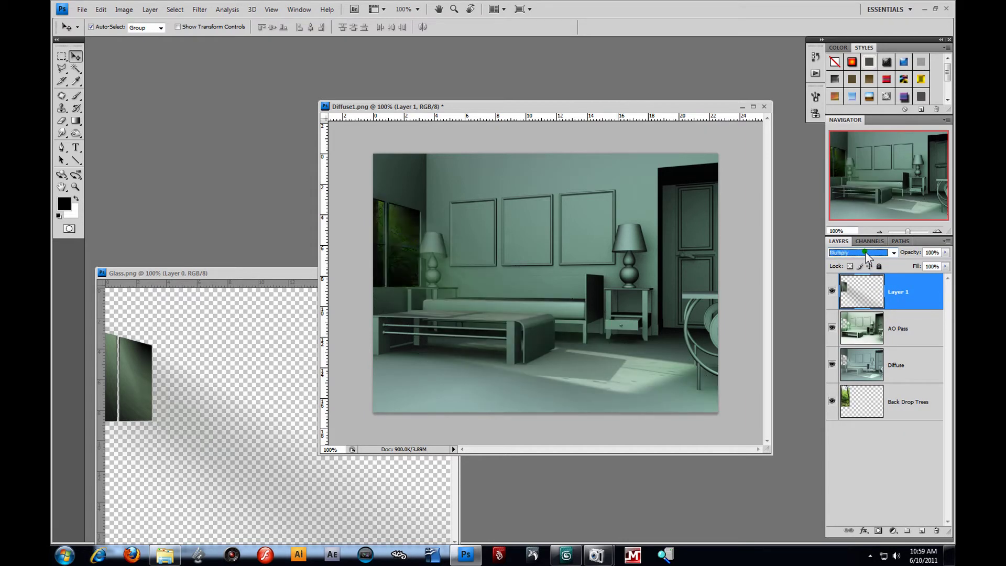
{"action": "key", "text": "Down"}
{"action": "key", "text": "Down"}
{"action": "key", "text": "Down"}
{"action": "key", "text": "Down"}
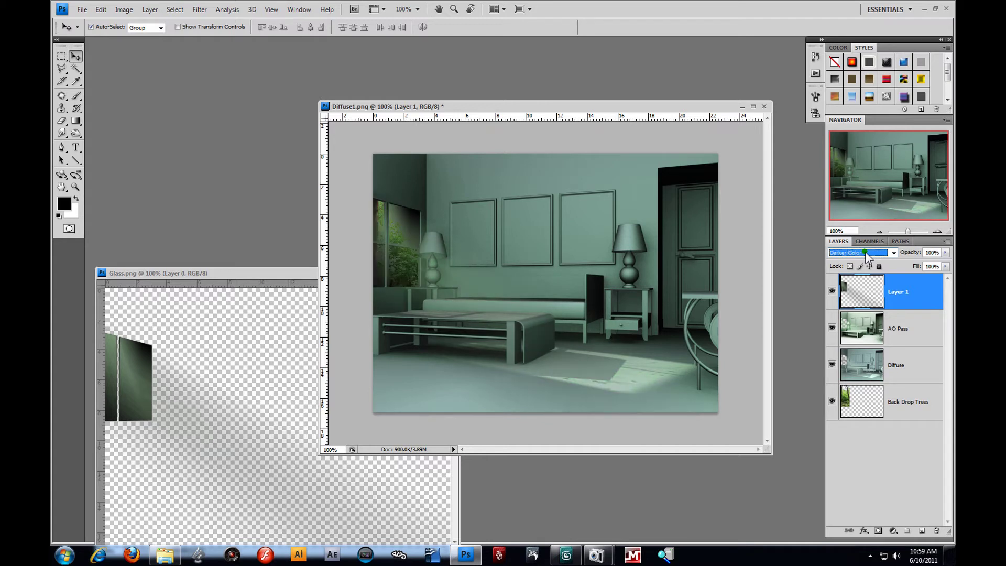
{"action": "key", "text": "Down"}
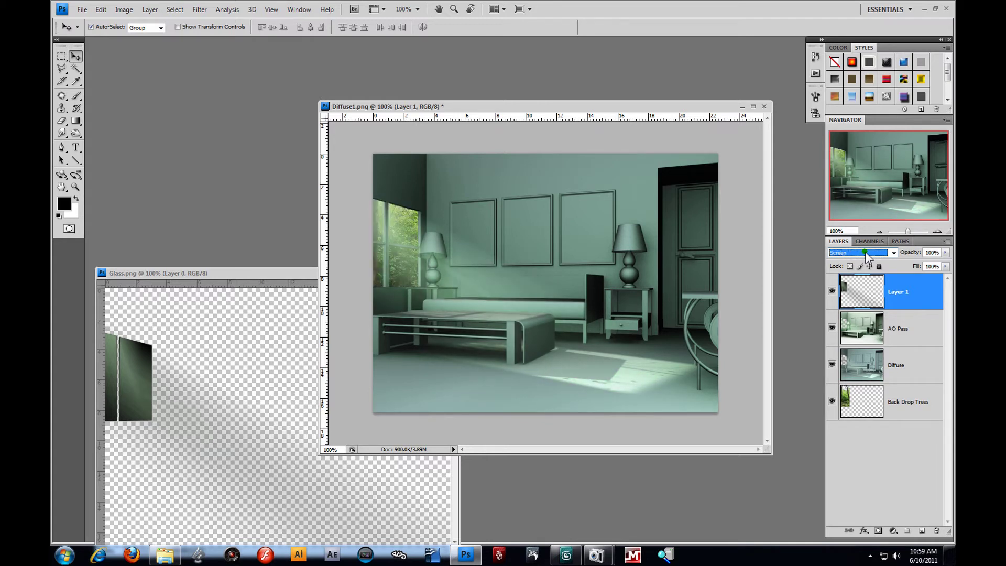
{"action": "key", "text": "Down"}
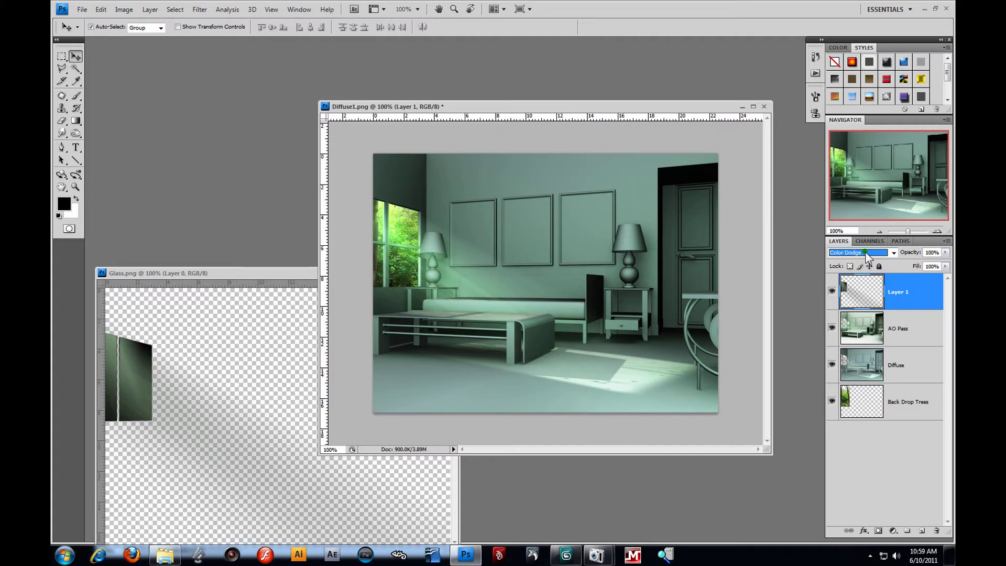
{"action": "key", "text": "Down"}
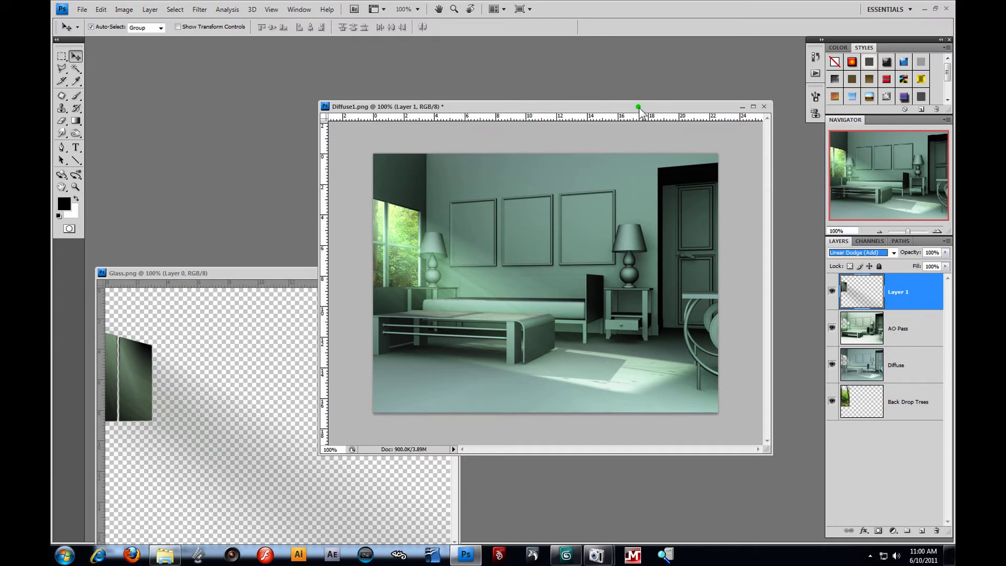
{"action": "left_click_drag", "start_coordinate": [640, 106], "coordinate": [557, 135]}
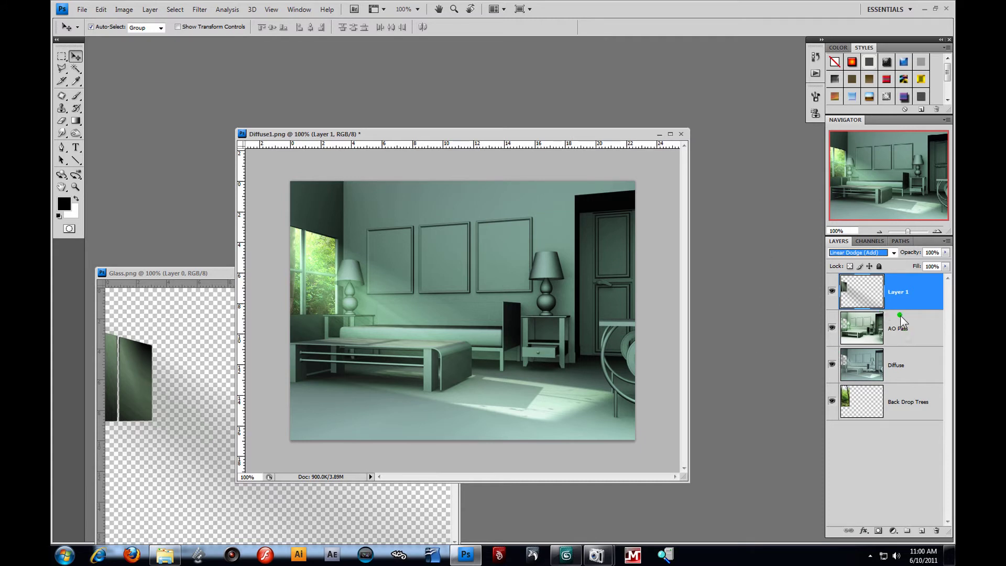
{"action": "left_click", "coordinate": [905, 407]}
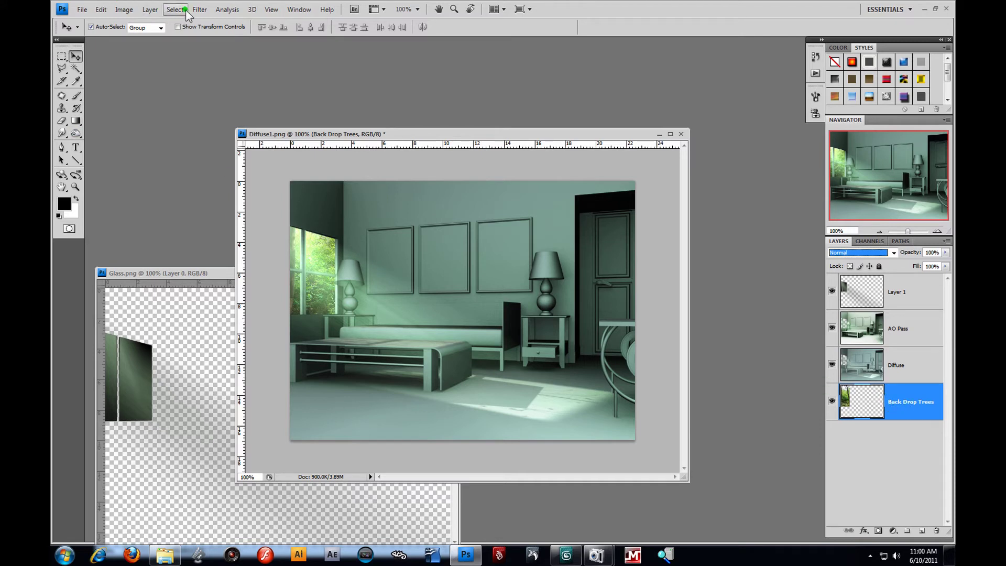
- Apply Filter Gallery's Diffuse Glow (Graininess 0, Glow 2, Clear 15) to Back Drop Trees
{"action": "left_click", "coordinate": [207, 10]}
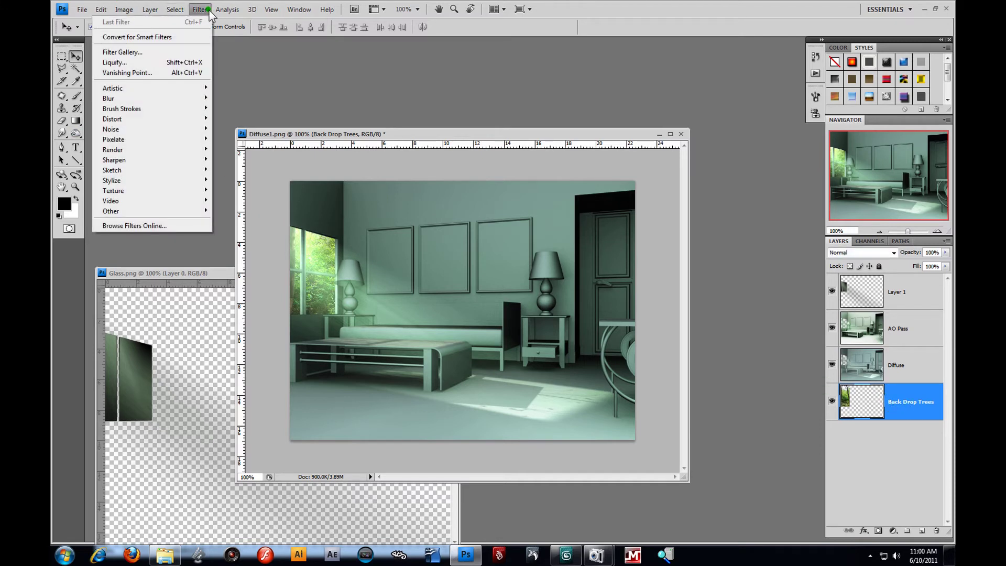
{"action": "left_click", "coordinate": [165, 52]}
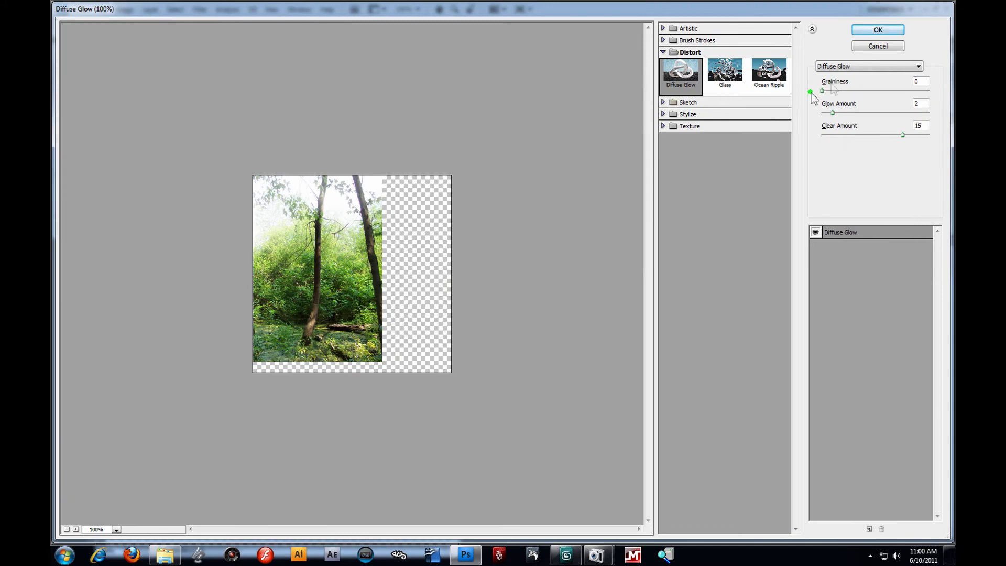
{"action": "left_click", "coordinate": [888, 30]}
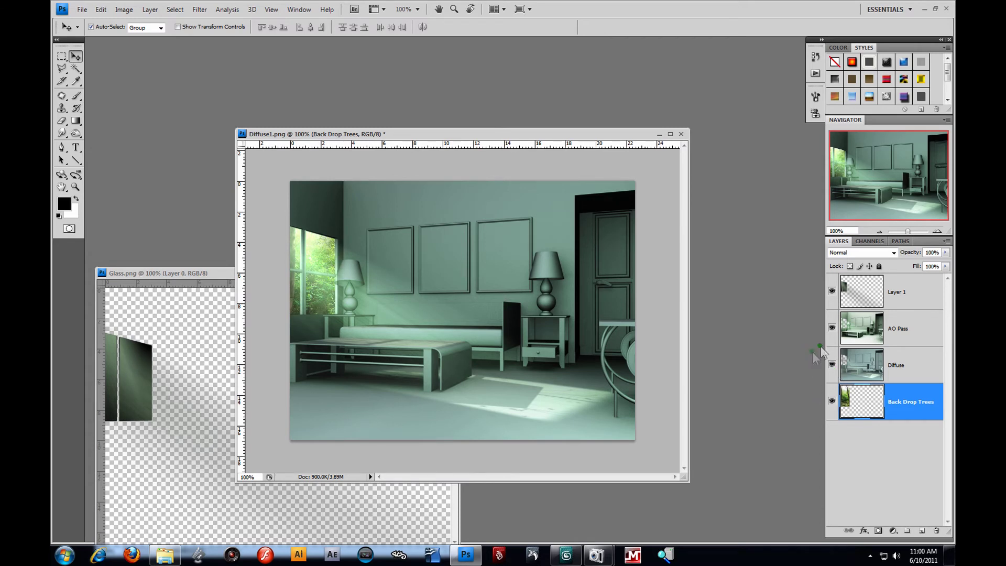
- Apply Diffuse Glow to the Diffuse layer with Glow Amount 2 and Clear Amount 13
{"action": "left_click", "coordinate": [897, 366]}
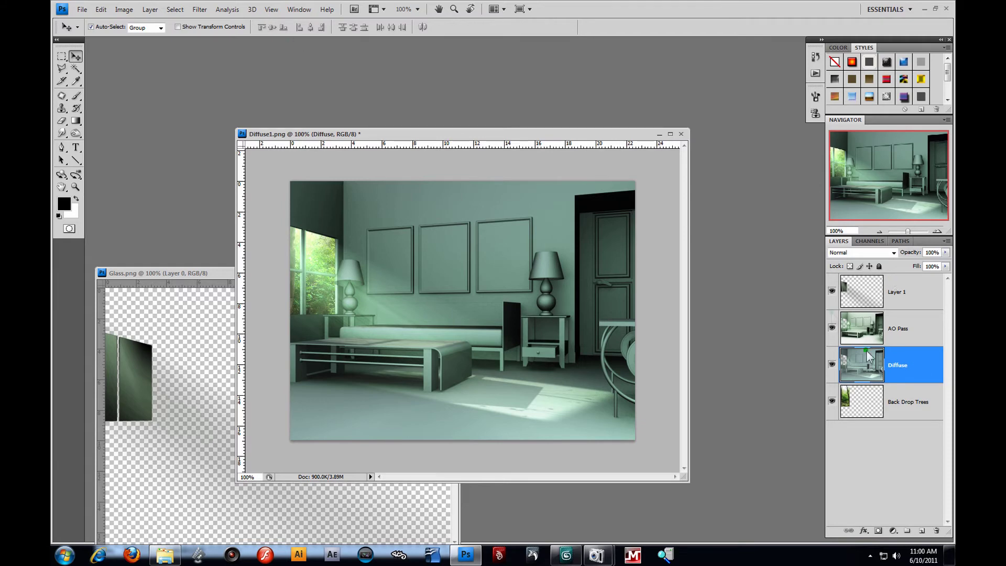
{"action": "left_click", "coordinate": [200, 10]}
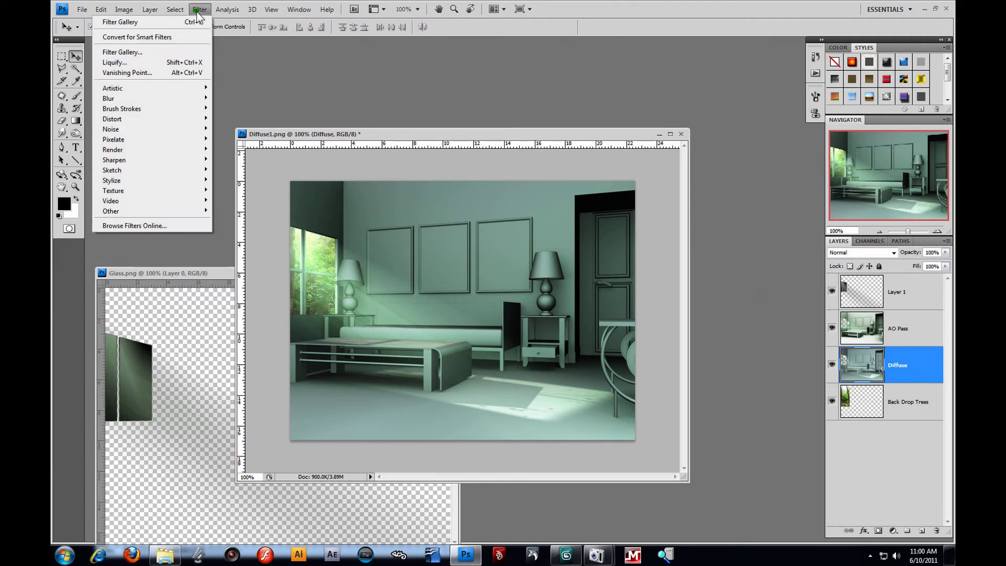
{"action": "left_click", "coordinate": [151, 53]}
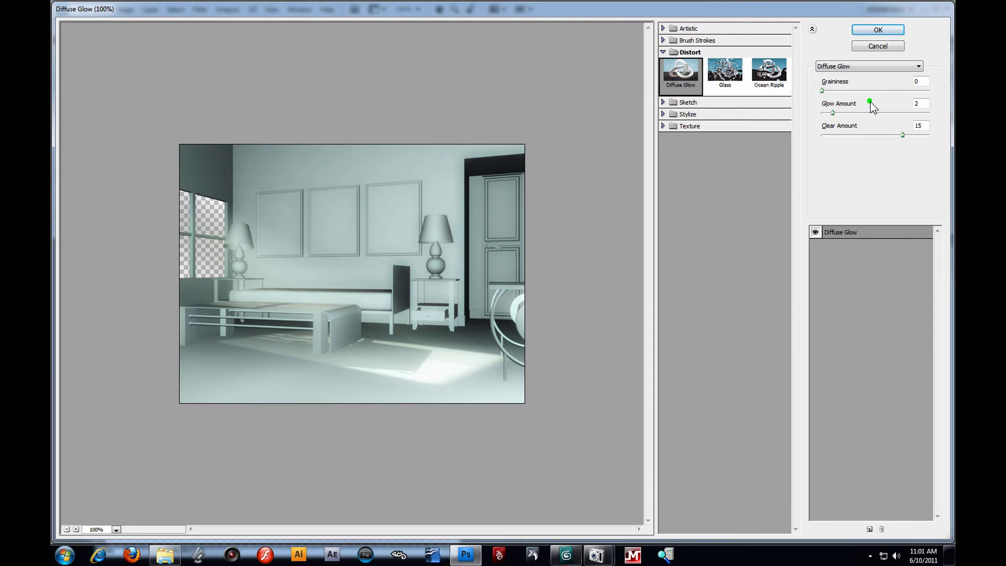
{"action": "left_click_drag", "start_coordinate": [836, 112], "coordinate": [843, 113]}
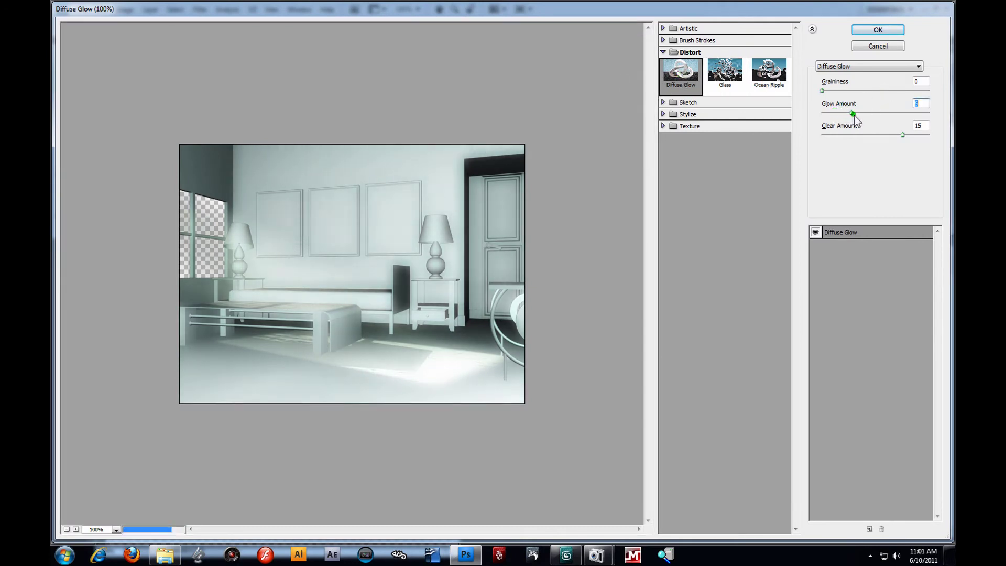
{"action": "mouse_move", "coordinate": [902, 135]}
{"action": "left_mouse_down"}
{"action": "mouse_move", "coordinate": [911, 135]}
{"action": "mouse_move", "coordinate": [889, 136]}
{"action": "left_mouse_up"}
{"action": "left_click_drag", "start_coordinate": [843, 113], "coordinate": [835, 112]}
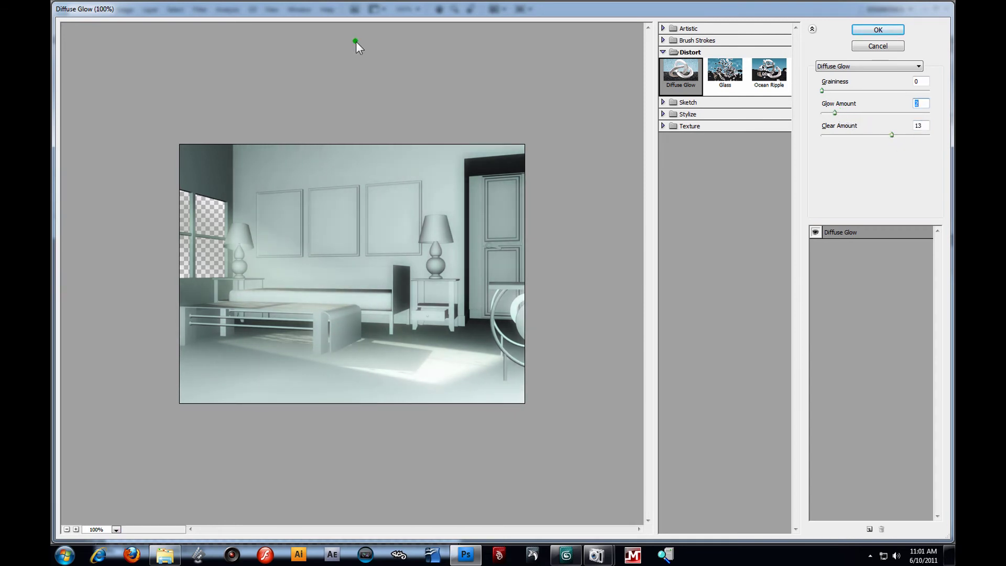
{"action": "left_click", "coordinate": [878, 37]}
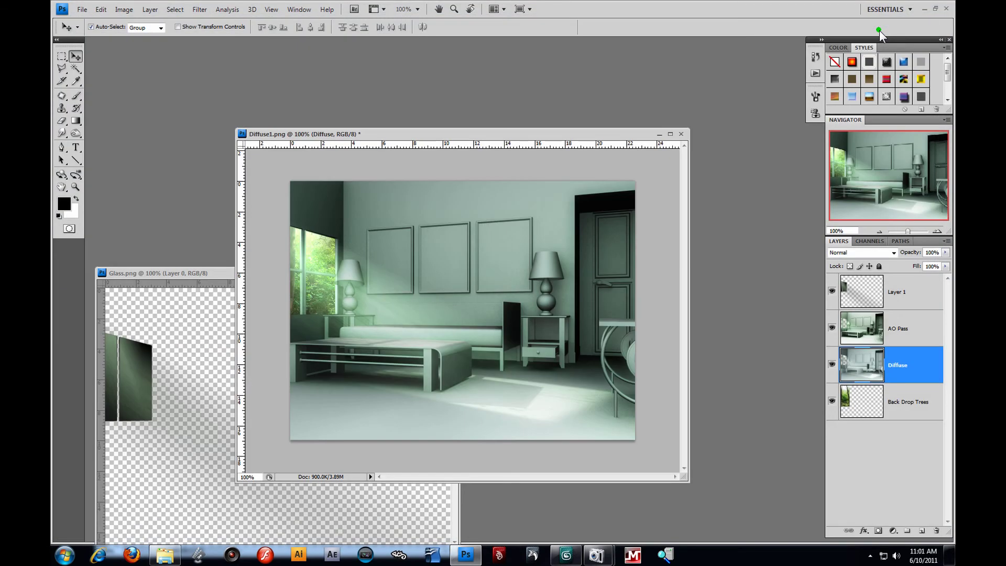
- Toggle the Diffuse layer to compare, then apply another Diffuse Glow with Glow Amount 1
{"action": "left_click", "coordinate": [863, 370]}
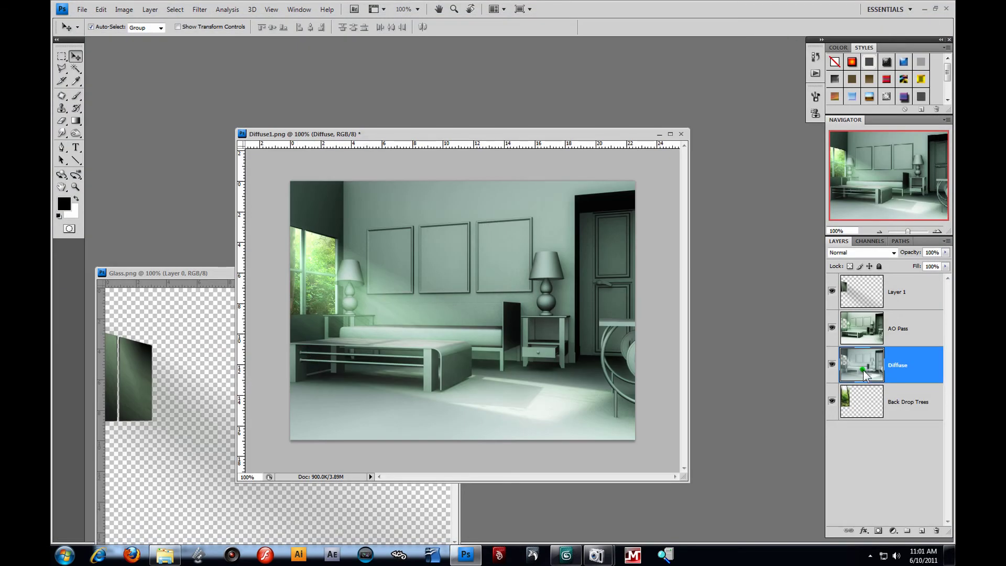
{"action": "left_click", "coordinate": [835, 363]}
{"action": "left_click", "coordinate": [835, 363]}
{"action": "left_click", "coordinate": [906, 299]}
{"action": "left_click", "coordinate": [454, 376]}
{"action": "left_click", "coordinate": [196, 10]}
{"action": "left_click", "coordinate": [133, 52]}
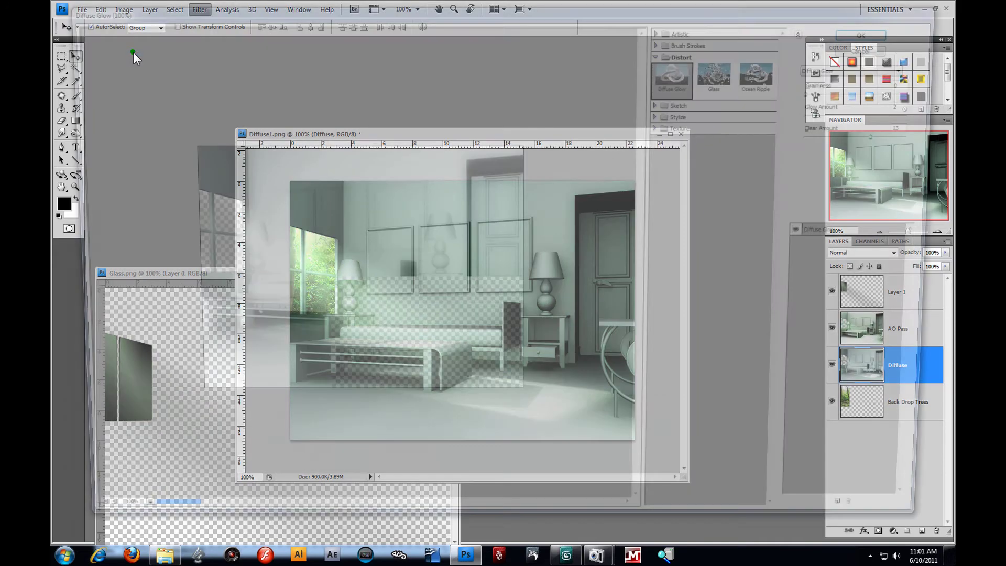
{"action": "left_click_drag", "start_coordinate": [833, 113], "coordinate": [828, 113]}
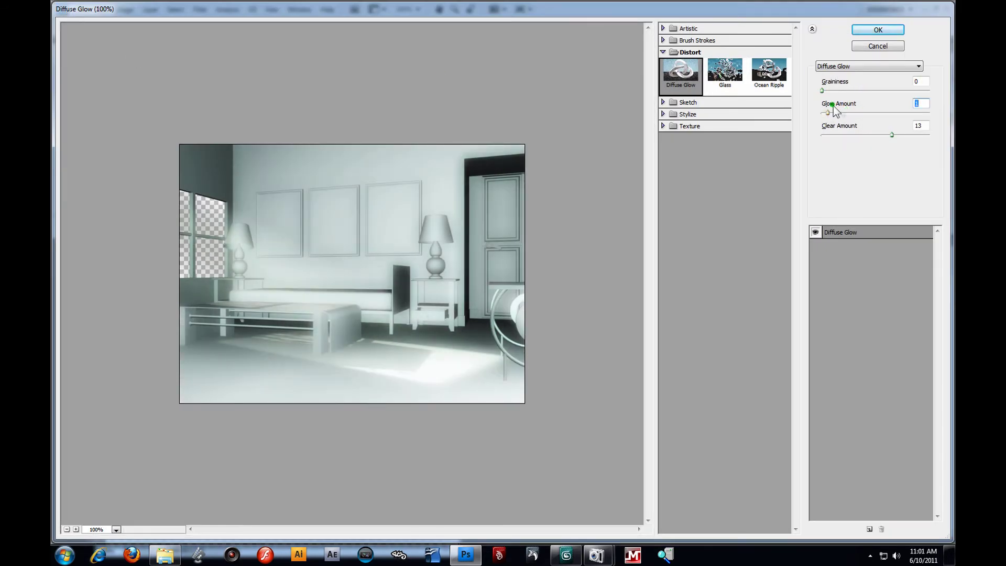
{"action": "left_click", "coordinate": [888, 27]}
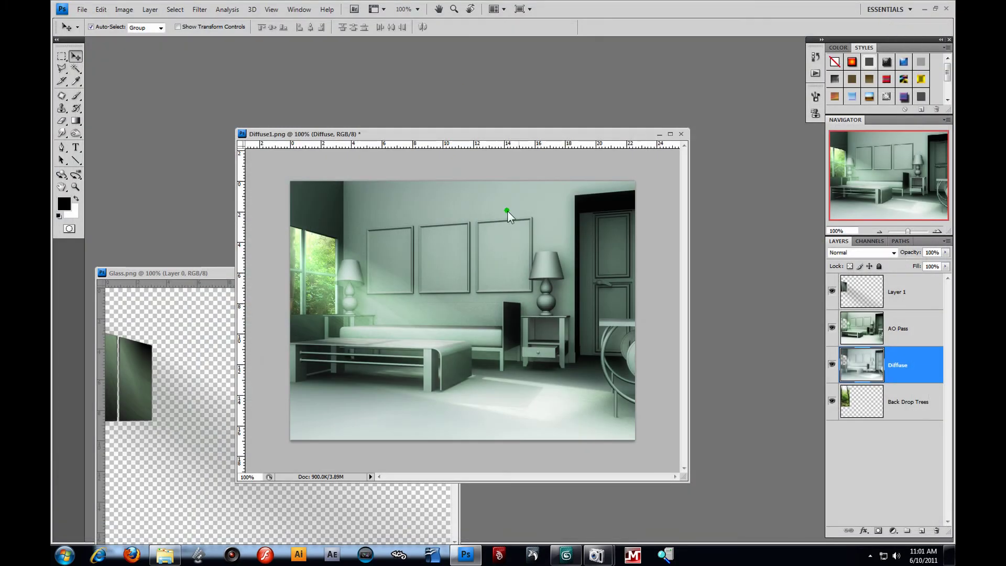
{"action": "left_click_drag", "start_coordinate": [524, 134], "coordinate": [559, 70]}
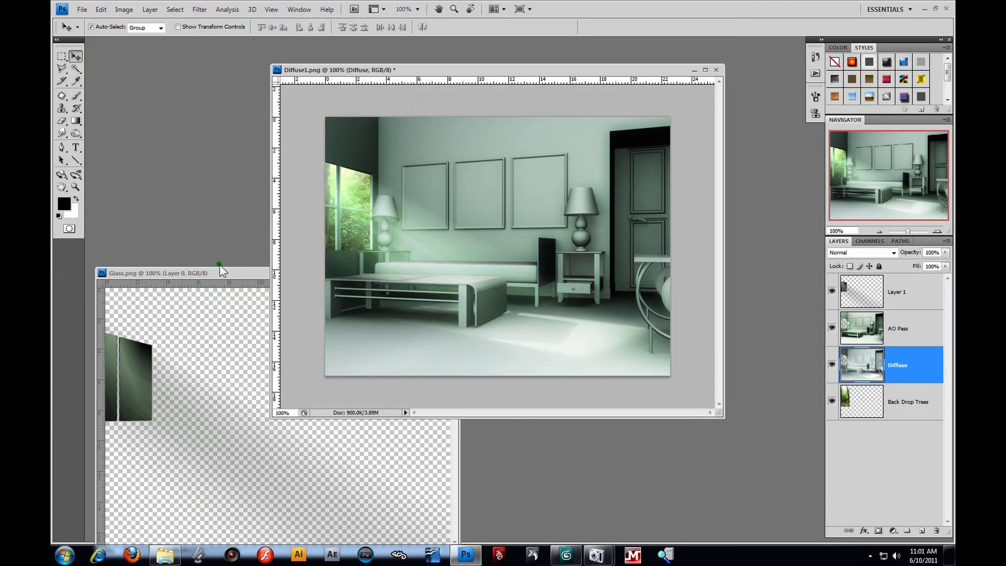
- Close the Glass.png document
{"action": "left_click", "coordinate": [231, 272]}
{"action": "left_click", "coordinate": [451, 273]}
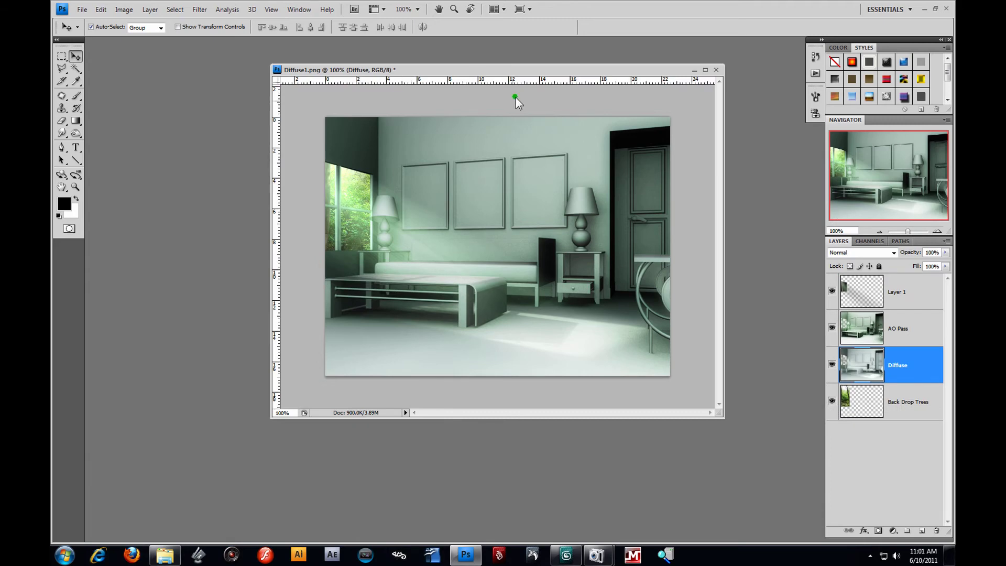
{"action": "left_click_drag", "start_coordinate": [518, 69], "coordinate": [444, 93]}
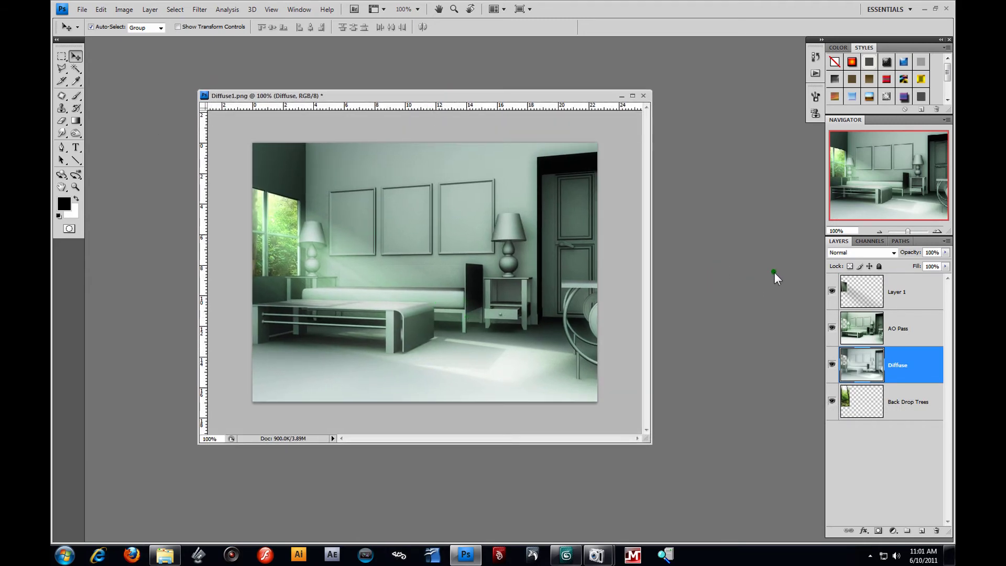
- Flatten the Diffuse1 image and convert the Background into an editable Layer 0
{"action": "left_click", "coordinate": [914, 280]}
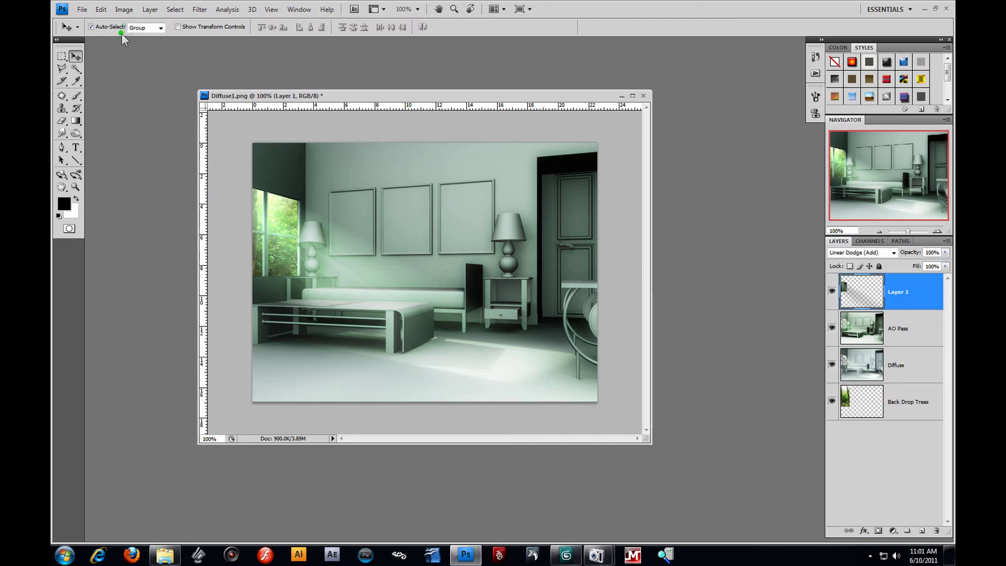
{"action": "left_click", "coordinate": [199, 10]}
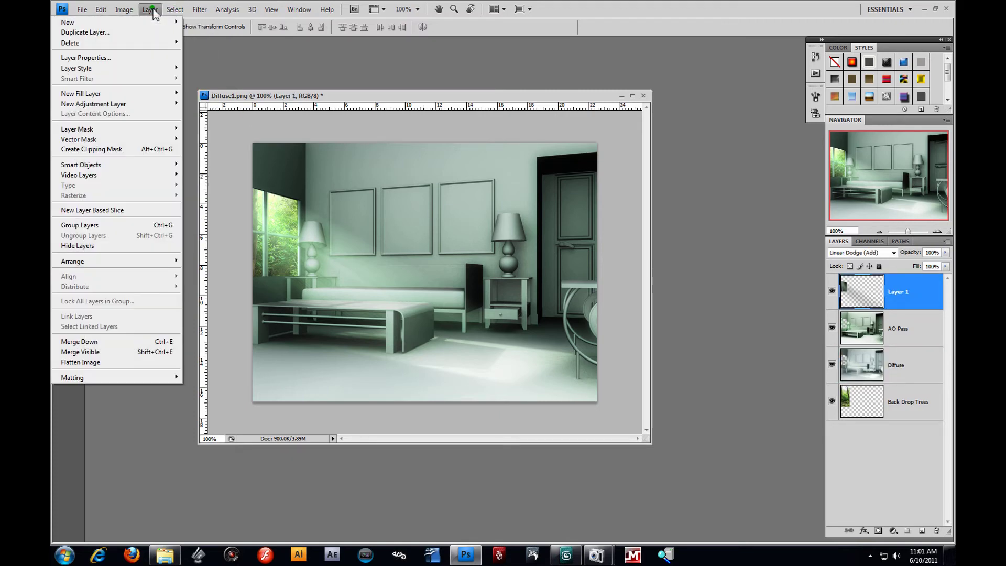
{"action": "left_click", "coordinate": [131, 361]}
{"action": "double_click", "coordinate": [932, 294]}
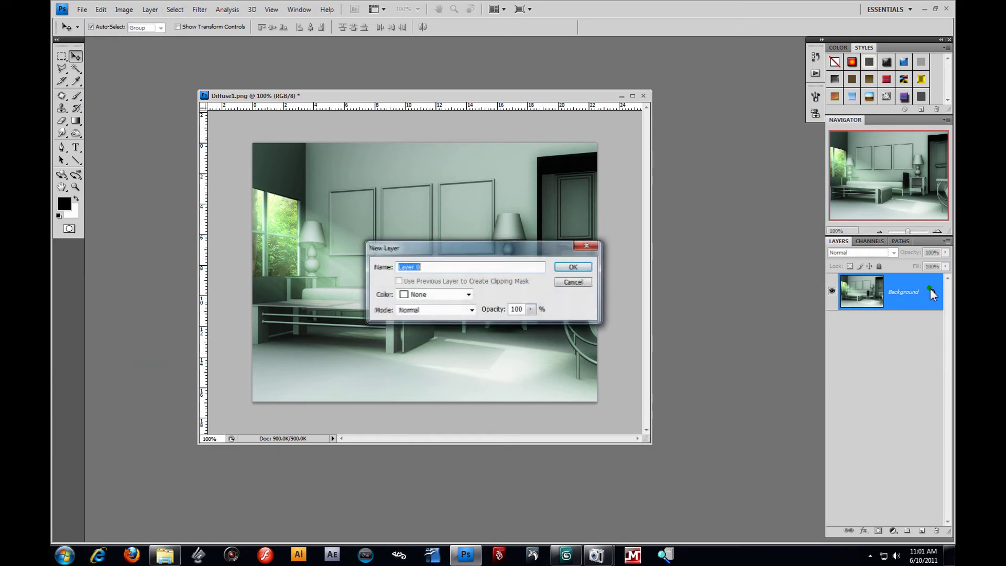
{"action": "left_click", "coordinate": [578, 266]}
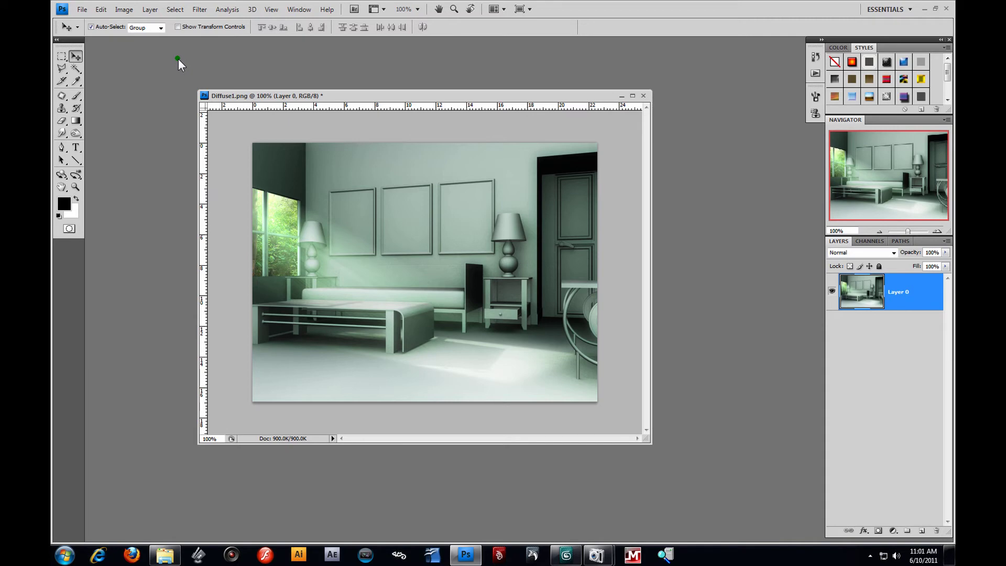
{"action": "left_click", "coordinate": [199, 8]}
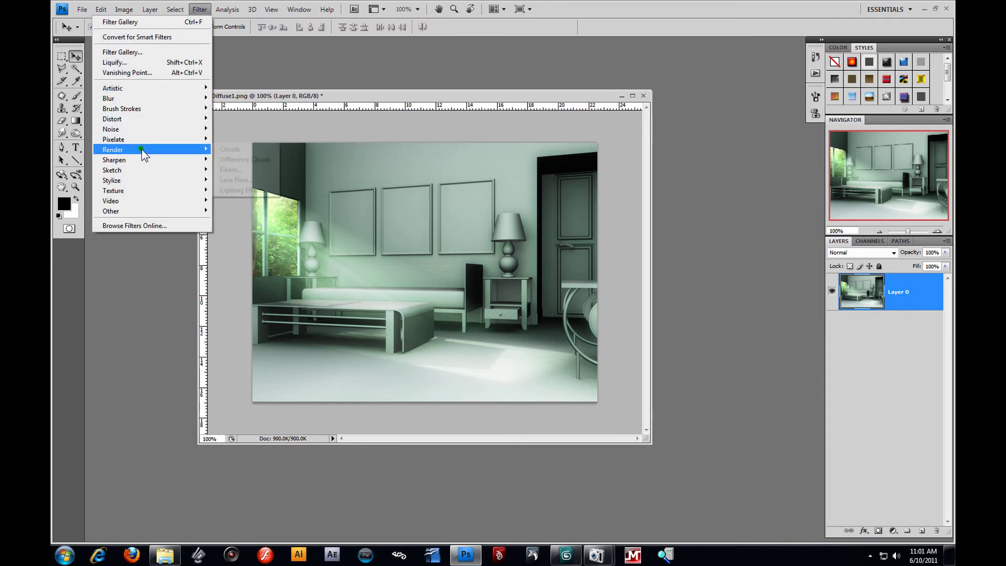
- Apply a Warming Filter (85) photo filter with density raised past 33 and luminosity preserved
{"action": "left_click", "coordinate": [174, 9]}
{"action": "mouse_move", "coordinate": [124, 9]}
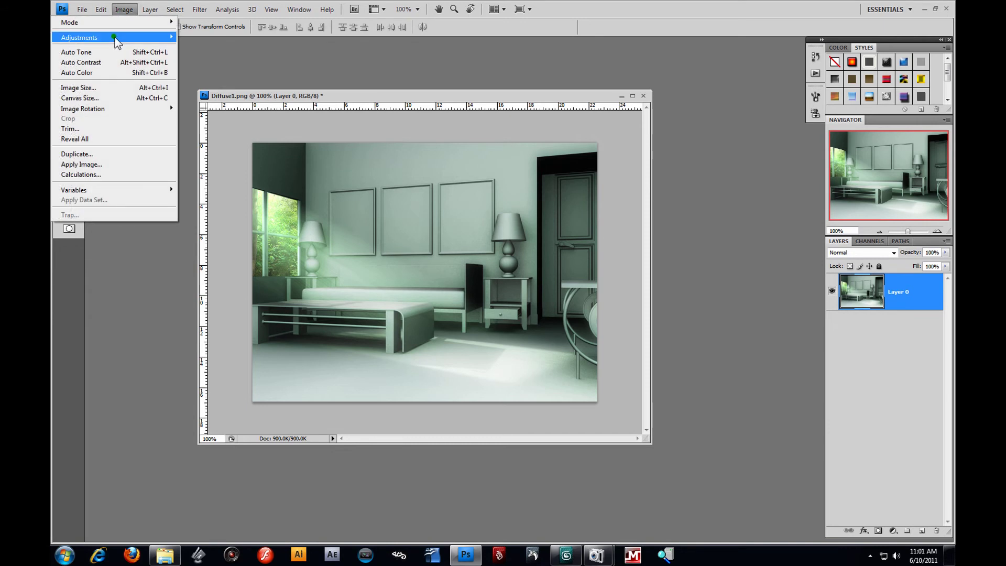
{"action": "mouse_move", "coordinate": [118, 38]}
{"action": "left_click", "coordinate": [216, 123]}
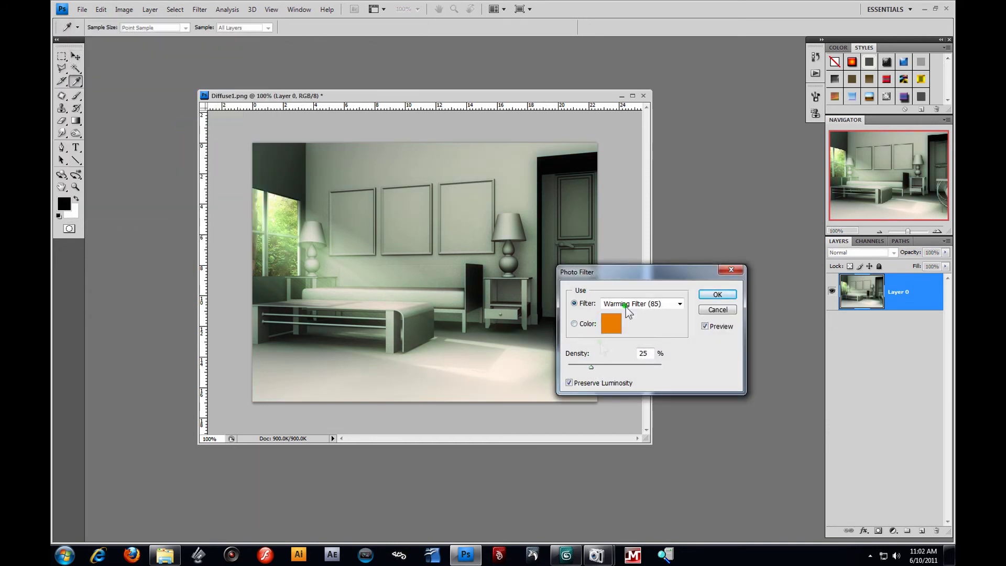
{"action": "left_click_drag", "start_coordinate": [593, 367], "coordinate": [598, 368]}
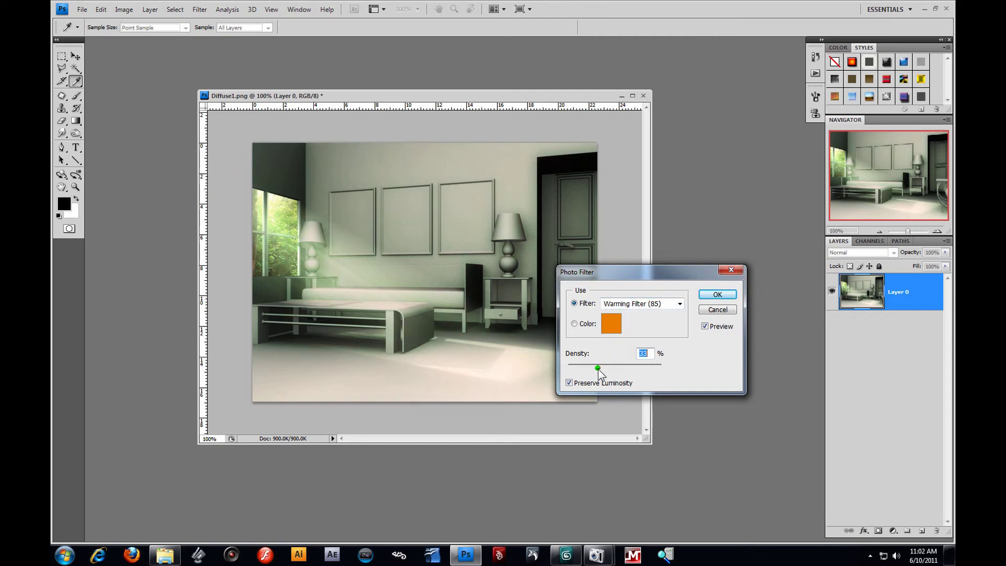
{"action": "left_click", "coordinate": [571, 382]}
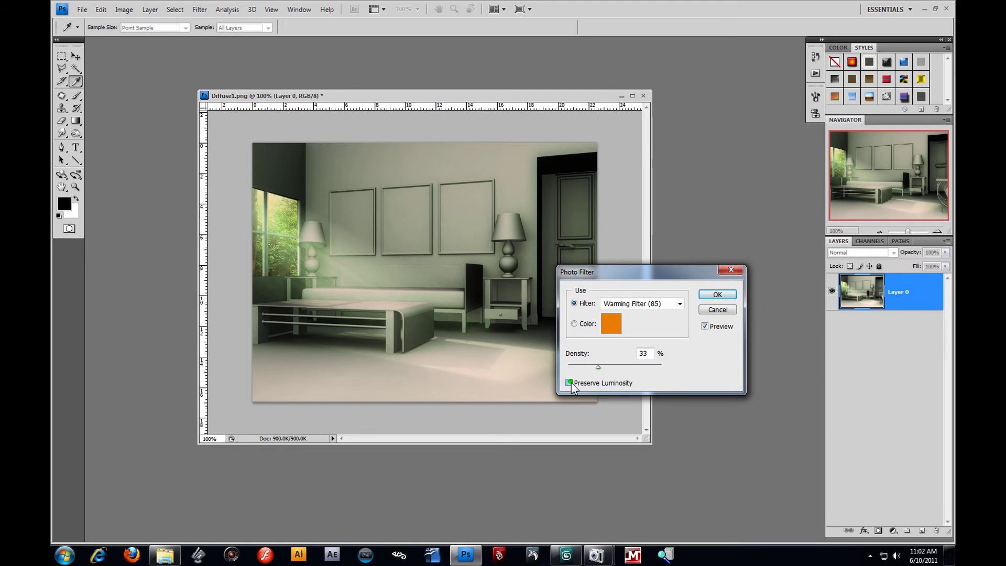
{"action": "left_click", "coordinate": [570, 383]}
{"action": "mouse_move", "coordinate": [598, 367]}
{"action": "left_mouse_down"}
{"action": "mouse_move", "coordinate": [651, 369]}
{"action": "mouse_move", "coordinate": [589, 367]}
{"action": "mouse_move", "coordinate": [602, 369]}
{"action": "left_mouse_up"}
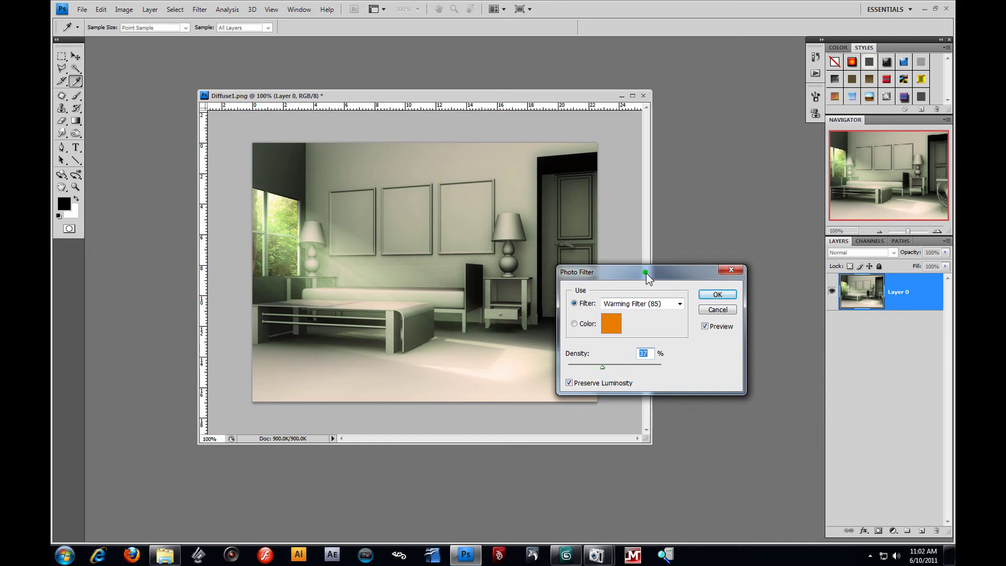
{"action": "left_click_drag", "start_coordinate": [646, 272], "coordinate": [641, 226]}
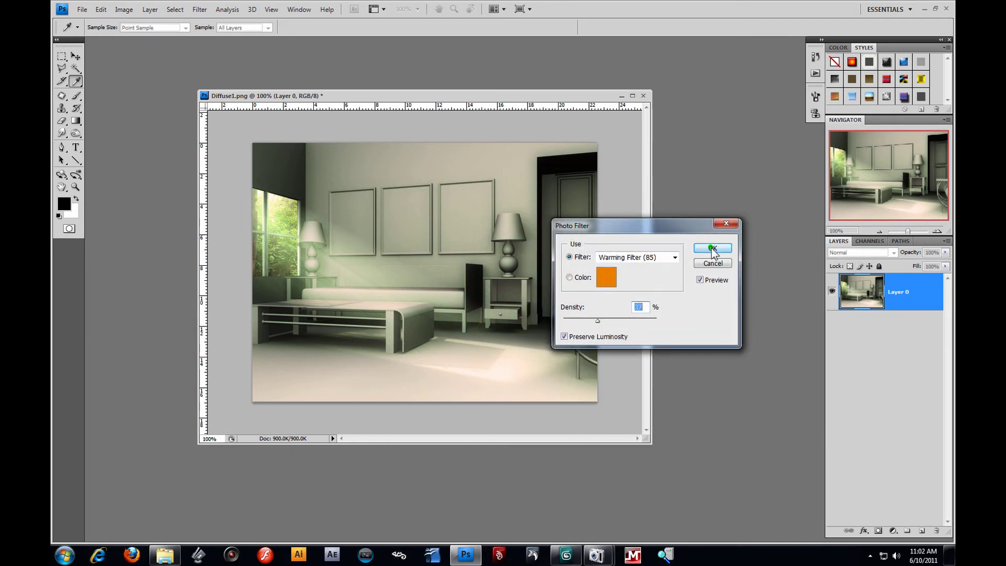
{"action": "left_click", "coordinate": [712, 248]}
{"action": "key", "text": "v"}
{"action": "left_click", "coordinate": [199, 9]}
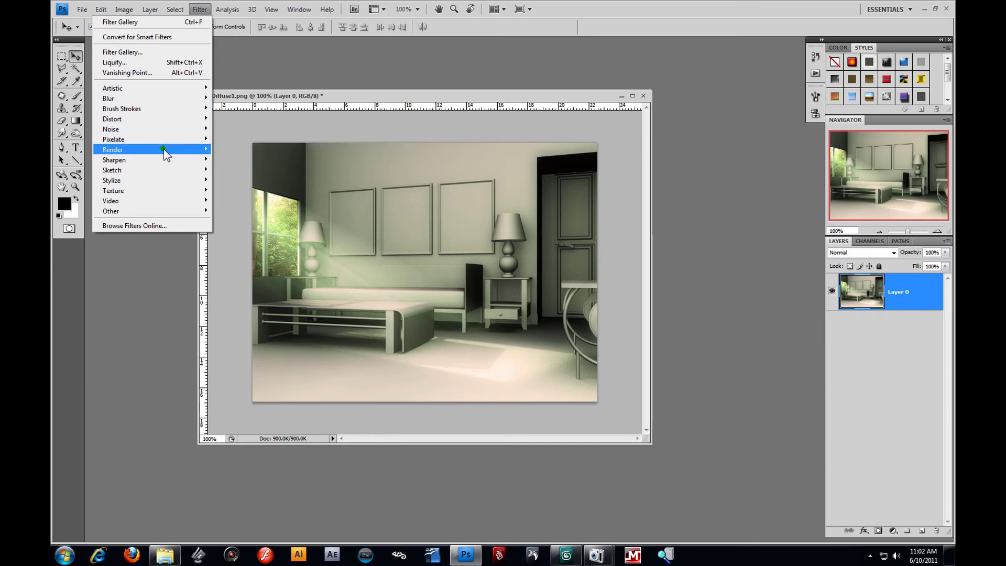
- Add a 105mm Prime lens flare centred on the upper-left window of the bedroom
{"action": "mouse_move", "coordinate": [163, 149]}
{"action": "left_click", "coordinate": [234, 181]}
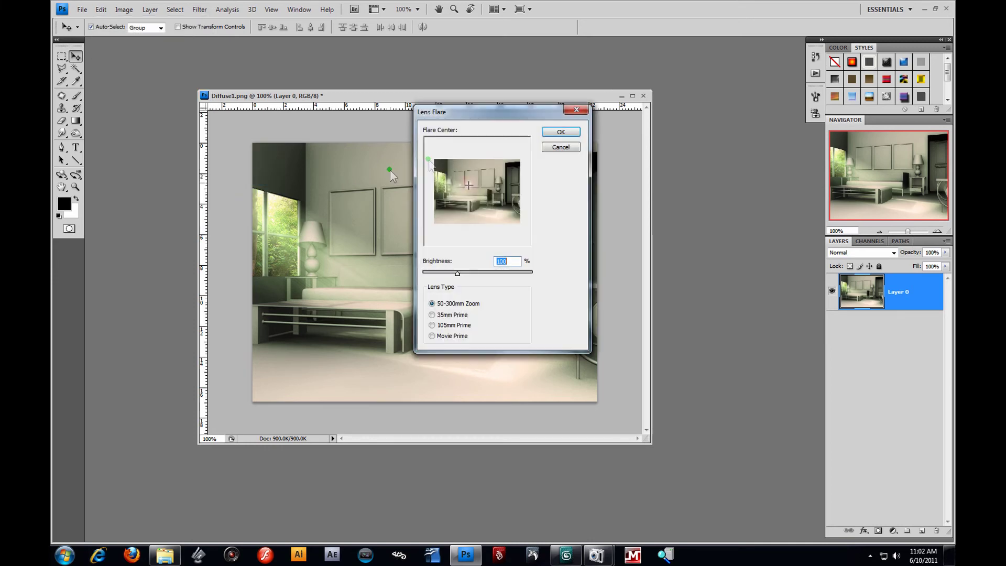
{"action": "left_click", "coordinate": [446, 175]}
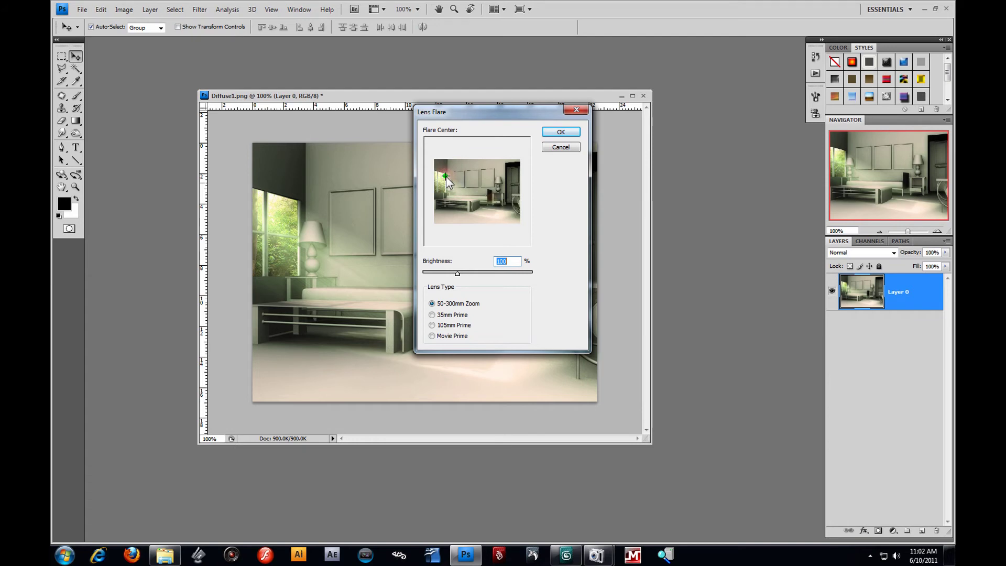
{"action": "left_click", "coordinate": [485, 269]}
{"action": "left_click", "coordinate": [433, 315]}
{"action": "left_click", "coordinate": [432, 325]}
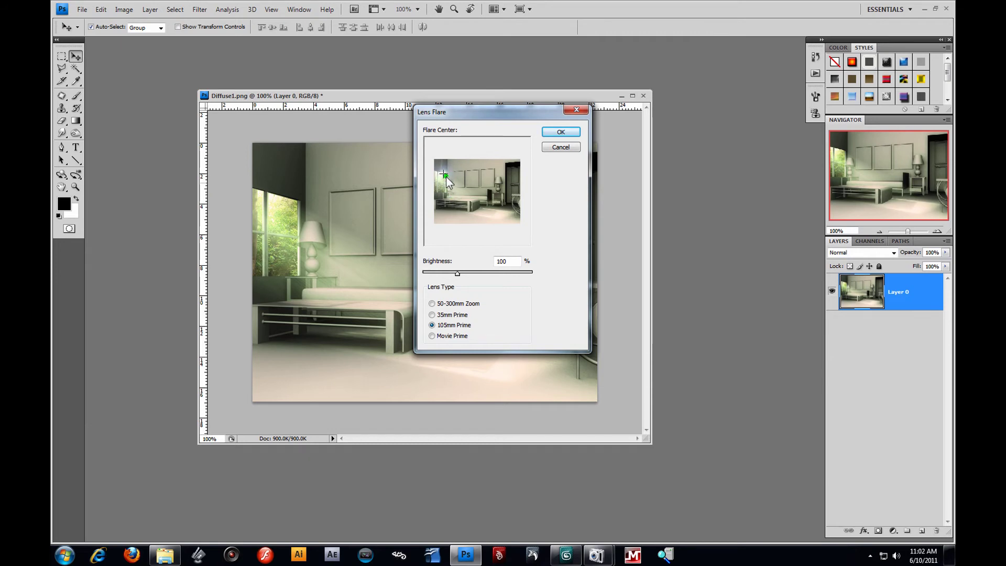
{"action": "left_click", "coordinate": [560, 132]}
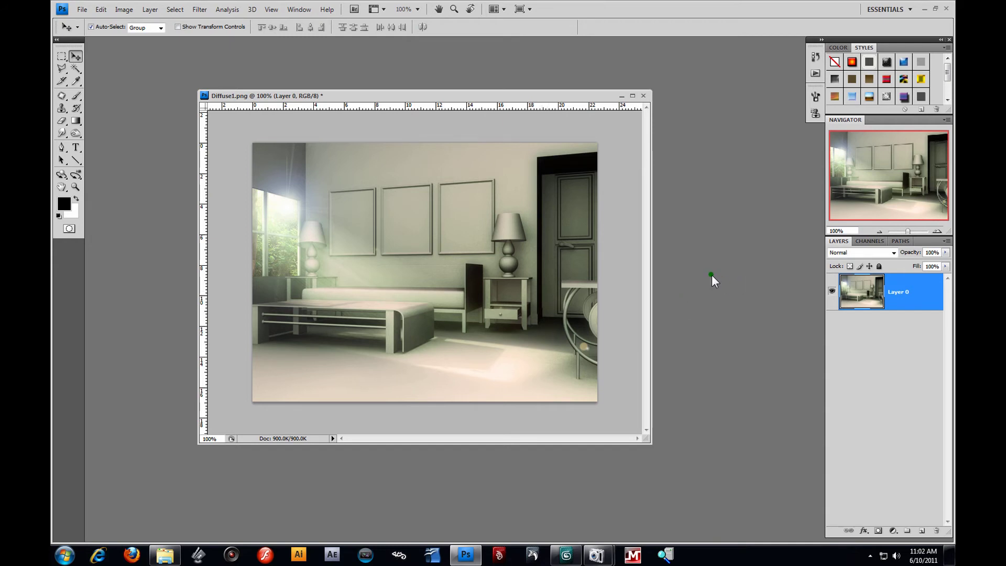
- Add Noise at 0.10% amount, Gaussian and monochromatic, to the bedroom image
{"action": "left_click", "coordinate": [210, 9]}
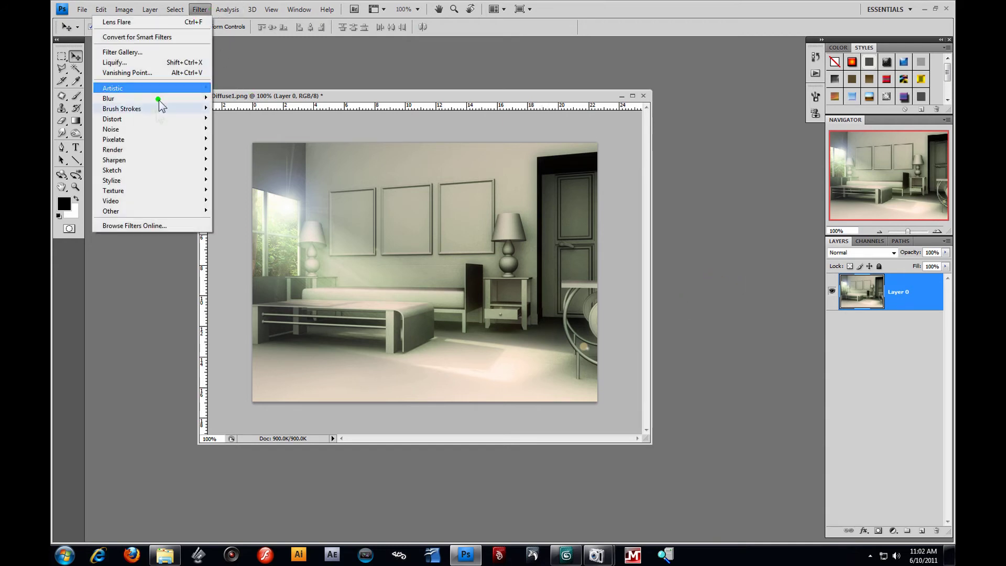
{"action": "mouse_move", "coordinate": [155, 129]}
{"action": "left_click", "coordinate": [287, 133]}
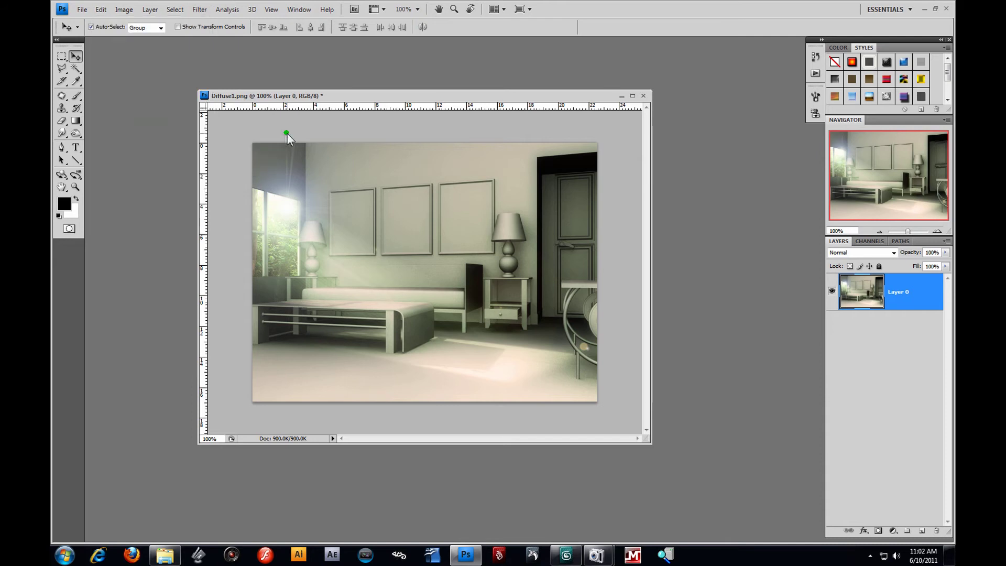
{"action": "left_click", "coordinate": [200, 9]}
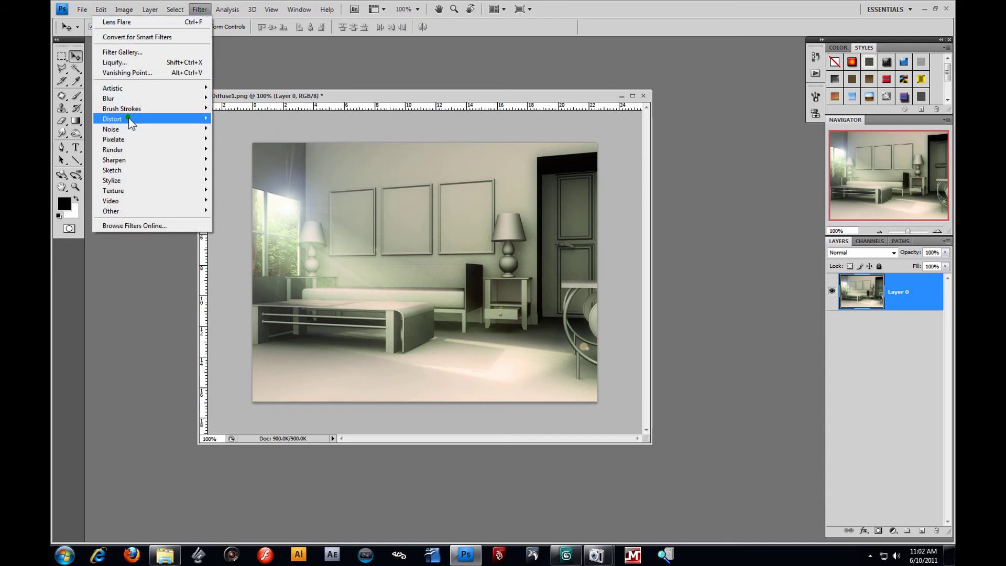
{"action": "mouse_move", "coordinate": [131, 130]}
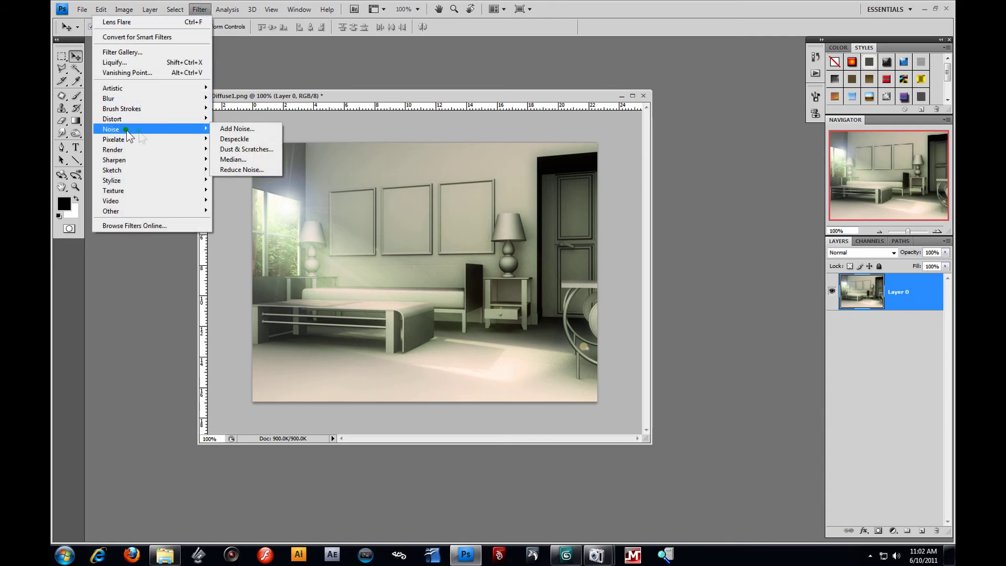
{"action": "left_click", "coordinate": [239, 129]}
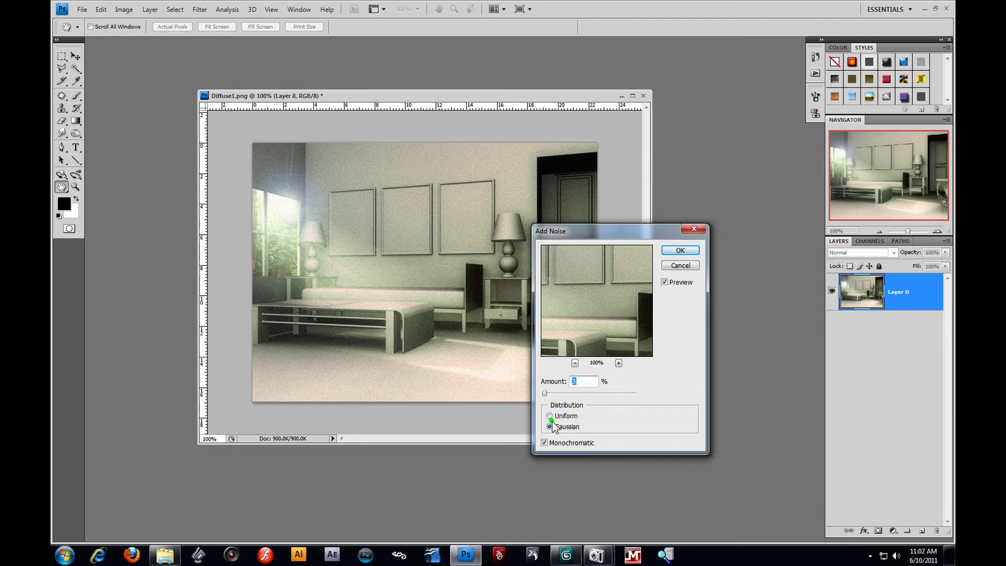
{"action": "left_click_drag", "start_coordinate": [545, 393], "coordinate": [543, 393]}
{"action": "left_click_drag", "start_coordinate": [583, 228], "coordinate": [533, 209]}
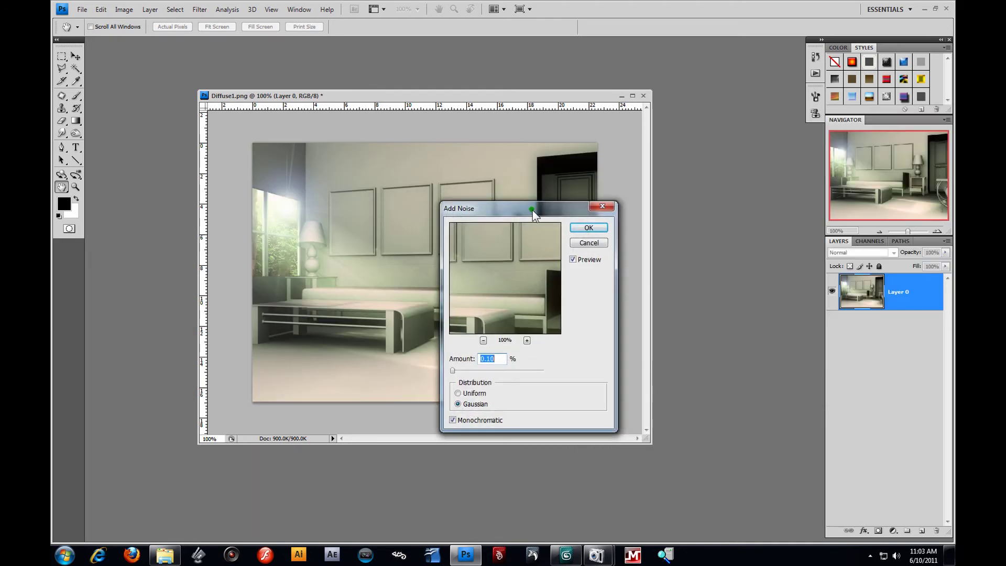
{"action": "left_click", "coordinate": [589, 227]}
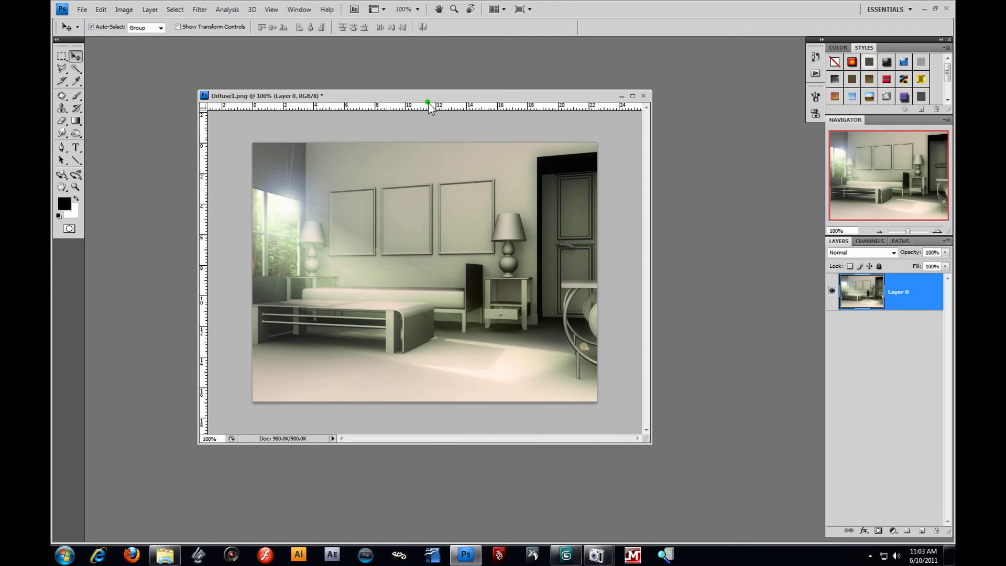
{"action": "left_click_drag", "start_coordinate": [456, 99], "coordinate": [482, 115]}
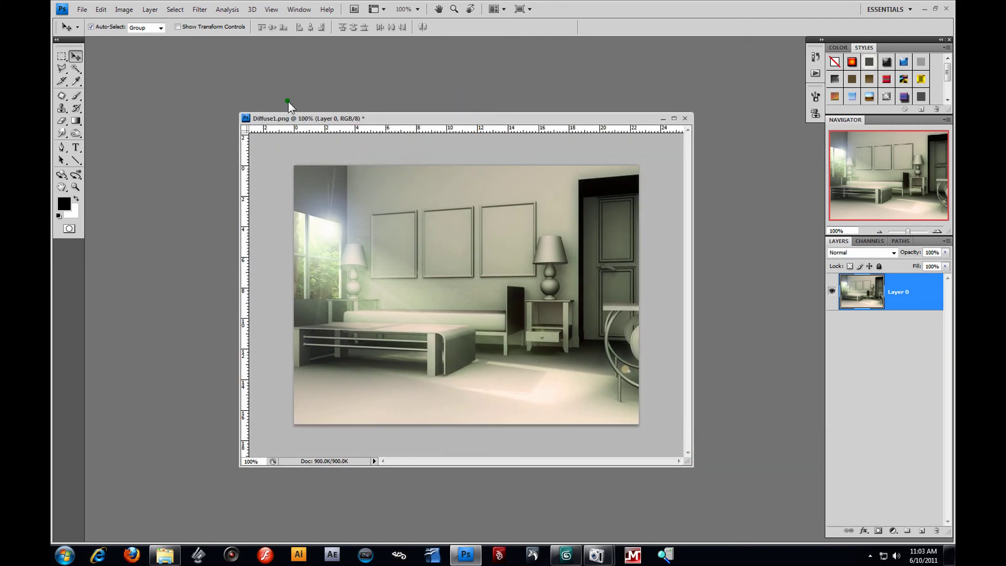
{"action": "left_click", "coordinate": [81, 9]}
{"action": "left_click", "coordinate": [81, 32]}
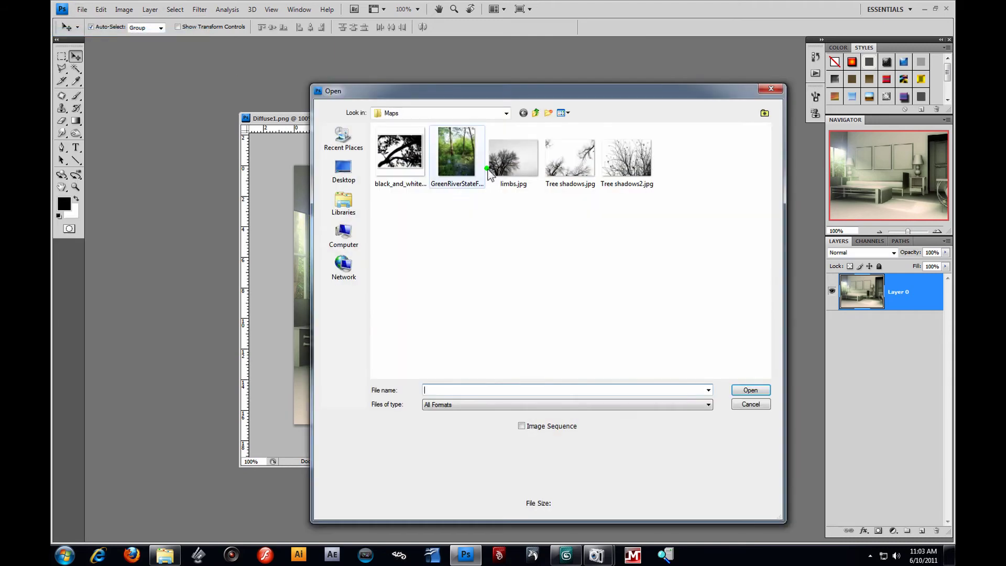
{"action": "left_click", "coordinate": [535, 113]}
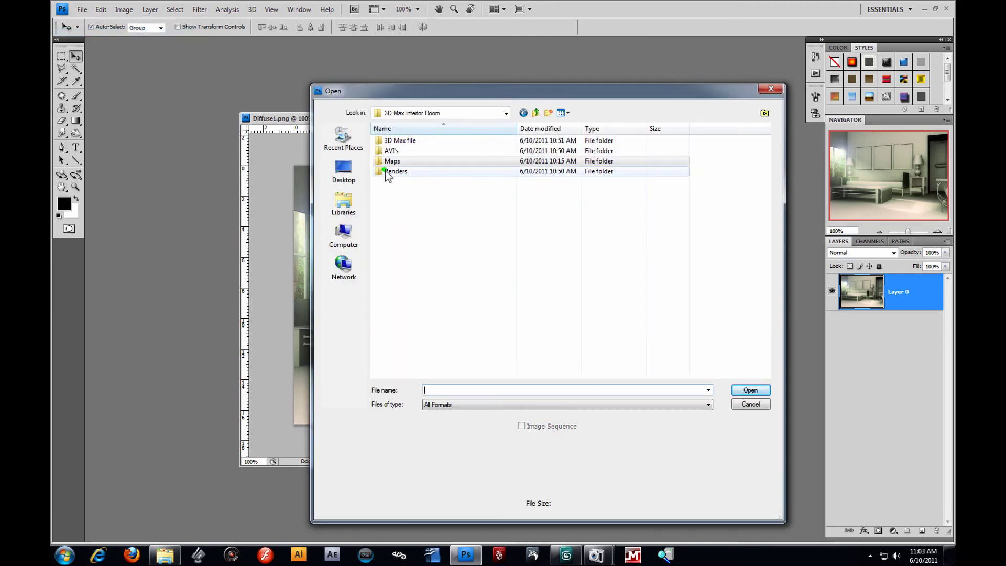
{"action": "double_click", "coordinate": [385, 171]}
{"action": "left_click", "coordinate": [394, 169]}
{"action": "left_click", "coordinate": [450, 168], "text": "ctrl"}
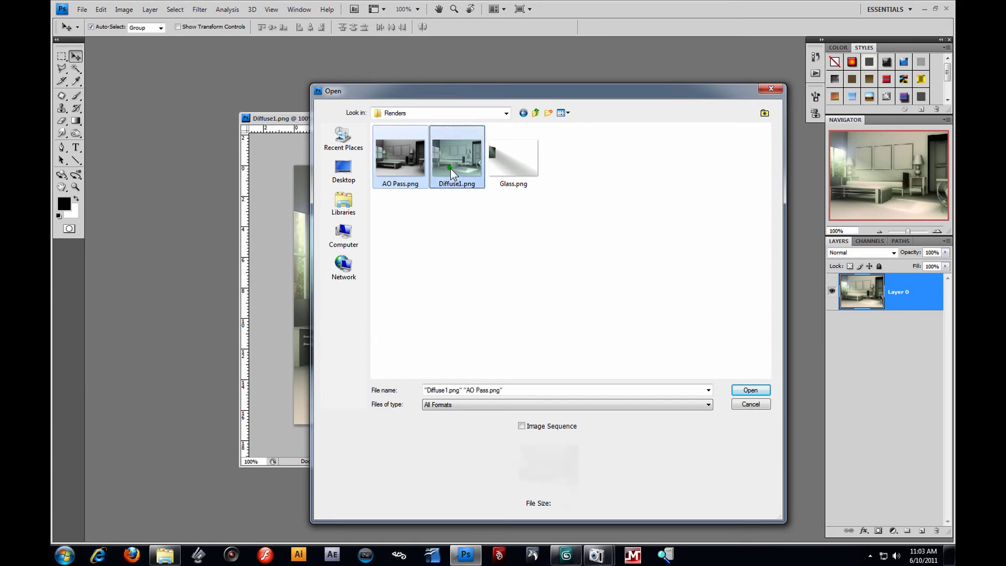
{"action": "left_click", "coordinate": [527, 171], "text": "ctrl"}
{"action": "left_click", "coordinate": [756, 392]}
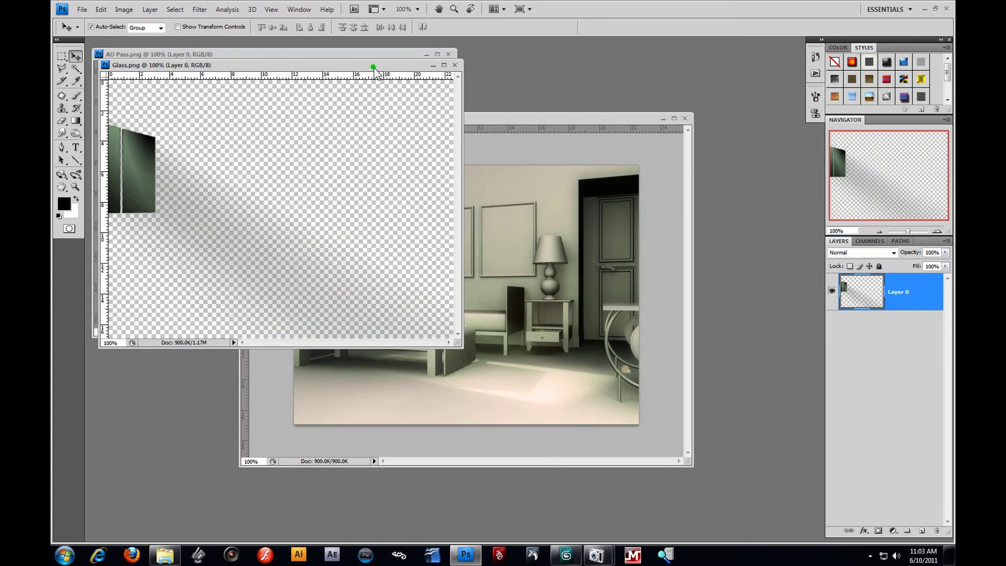
{"action": "left_click_drag", "start_coordinate": [374, 69], "coordinate": [487, 191]}
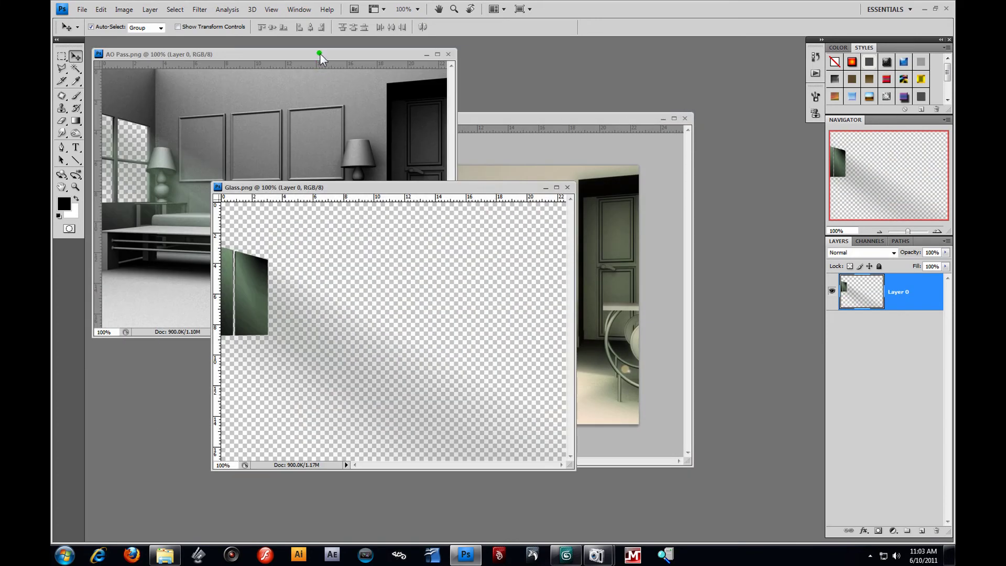
{"action": "left_click_drag", "start_coordinate": [321, 54], "coordinate": [686, 240]}
{"action": "left_click_drag", "start_coordinate": [460, 186], "coordinate": [329, 236]}
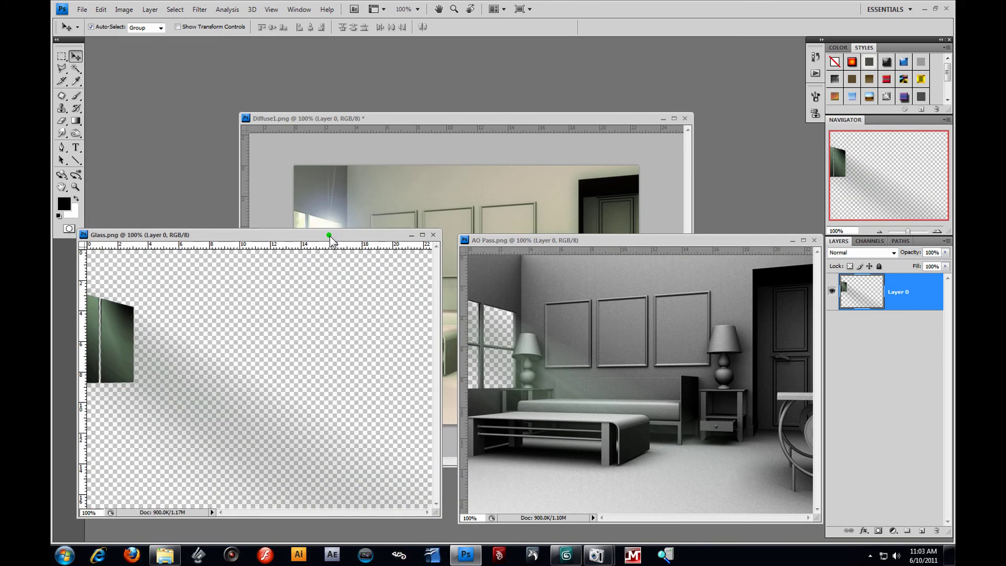
{"action": "left_click", "coordinate": [433, 235]}
{"action": "left_click_drag", "start_coordinate": [480, 240], "coordinate": [119, 233]}
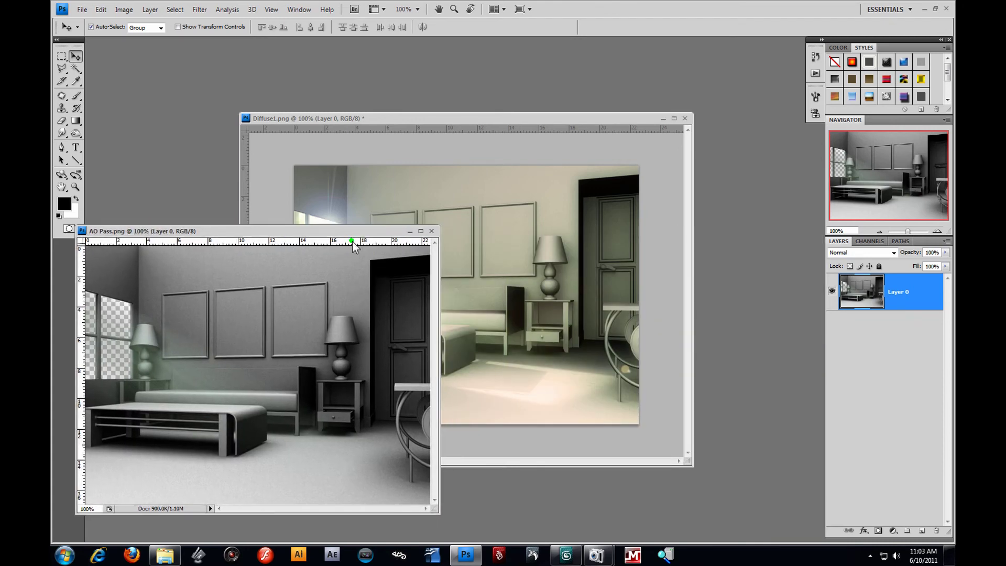
{"action": "left_click", "coordinate": [433, 232]}
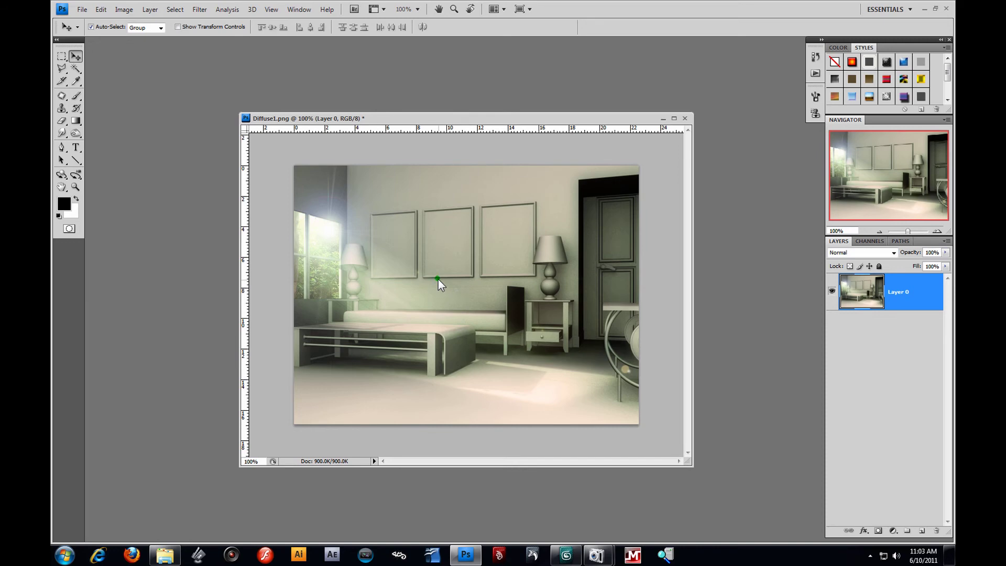
{"action": "left_click", "coordinate": [83, 10]}
- Save the composite as a quality-12 JPEG named 'Lab 02 Interior Lighting Daytime' in Renders
{"action": "left_click", "coordinate": [93, 154]}
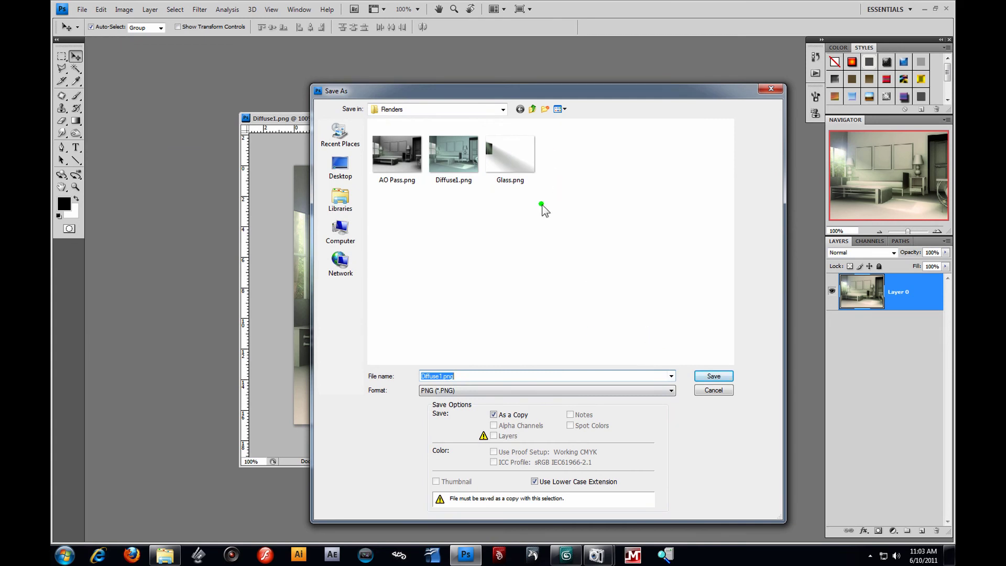
{"action": "left_click", "coordinate": [666, 391]}
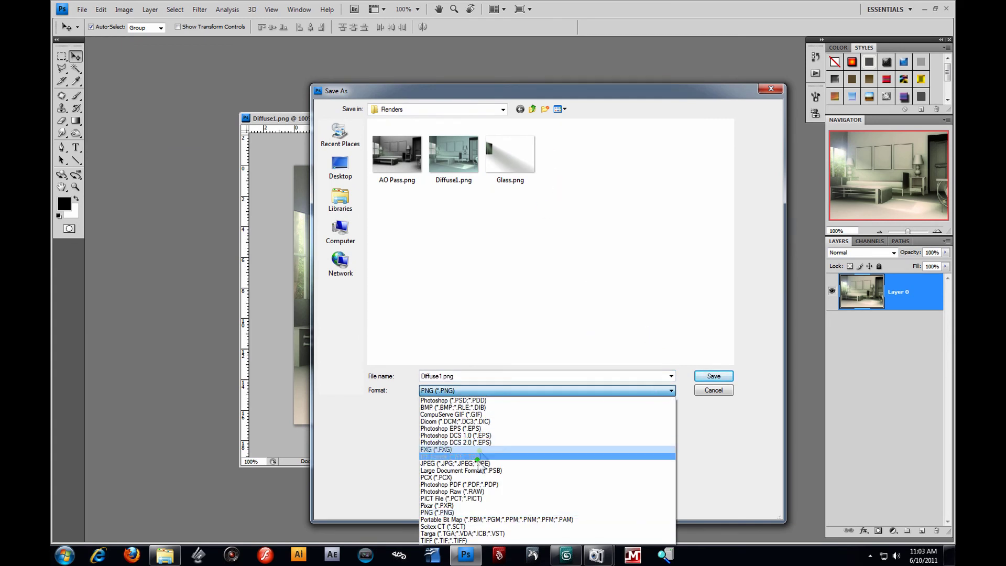
{"action": "left_click", "coordinate": [478, 464]}
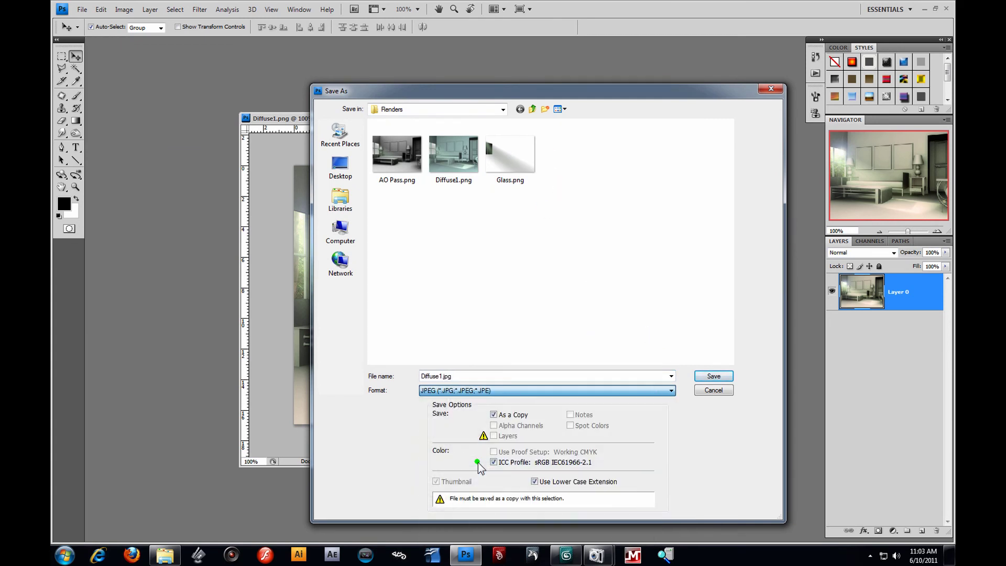
{"action": "double_click", "coordinate": [456, 377]}
{"action": "key", "text": "BackSpace"}
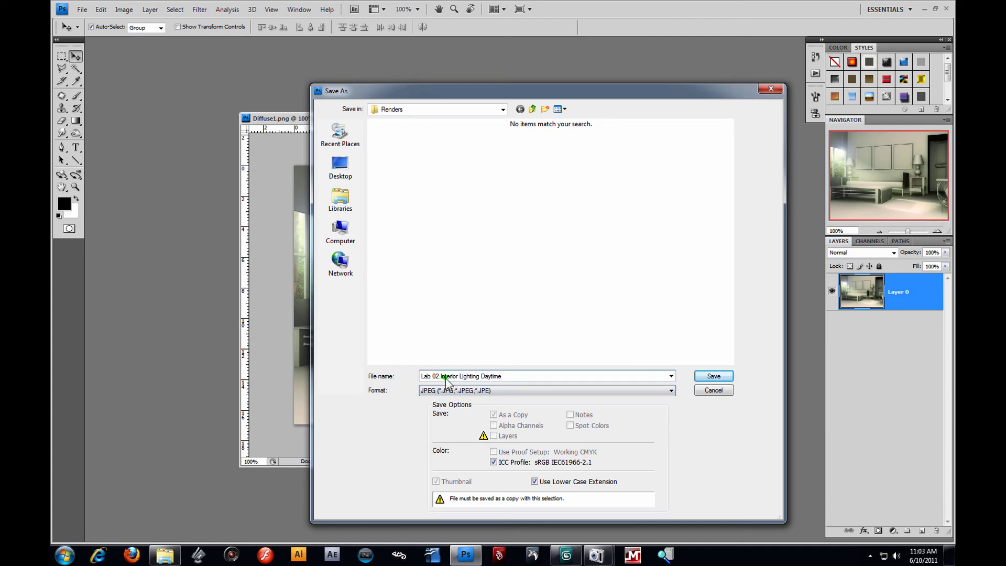
{"action": "left_click_drag", "start_coordinate": [421, 96], "coordinate": [355, 78]}
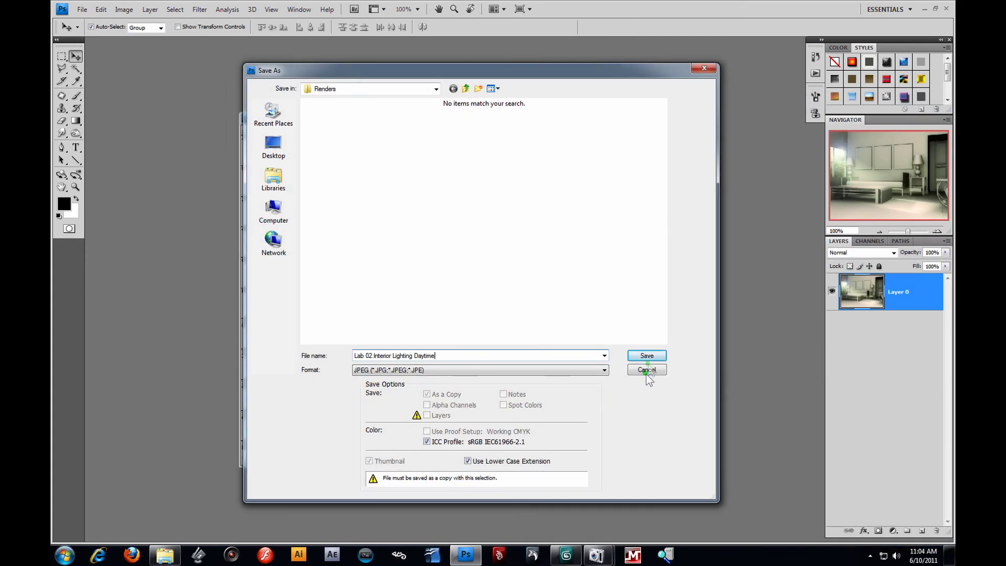
{"action": "left_click", "coordinate": [645, 356]}
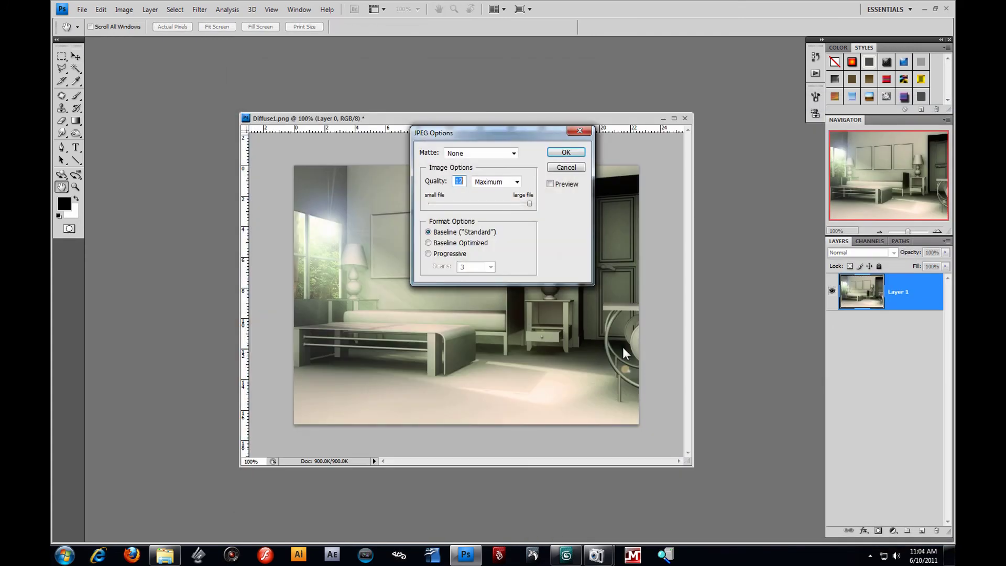
{"action": "left_click", "coordinate": [559, 152]}
{"action": "left_click_drag", "start_coordinate": [550, 119], "coordinate": [490, 92]}
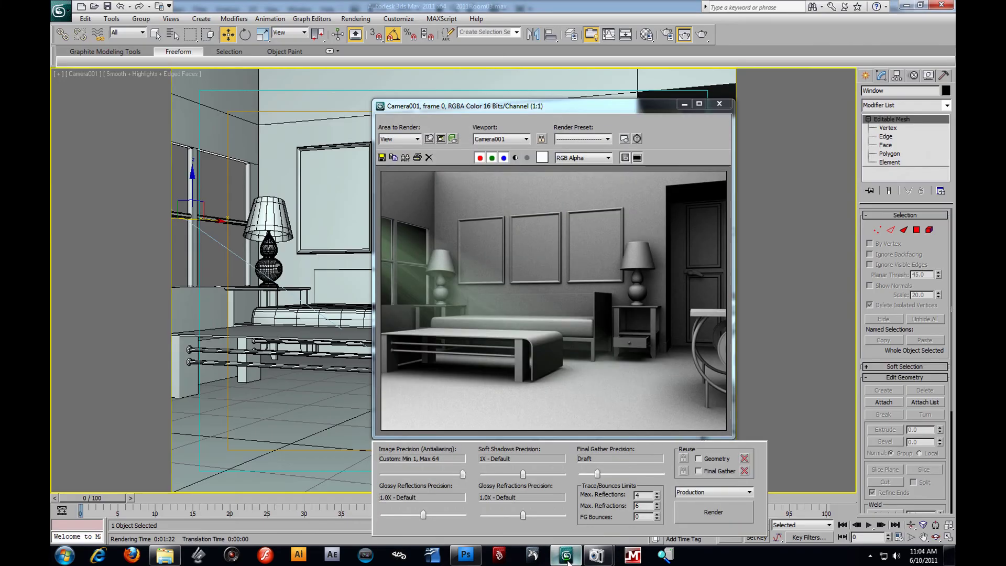
{"action": "left_click", "coordinate": [566, 555]}
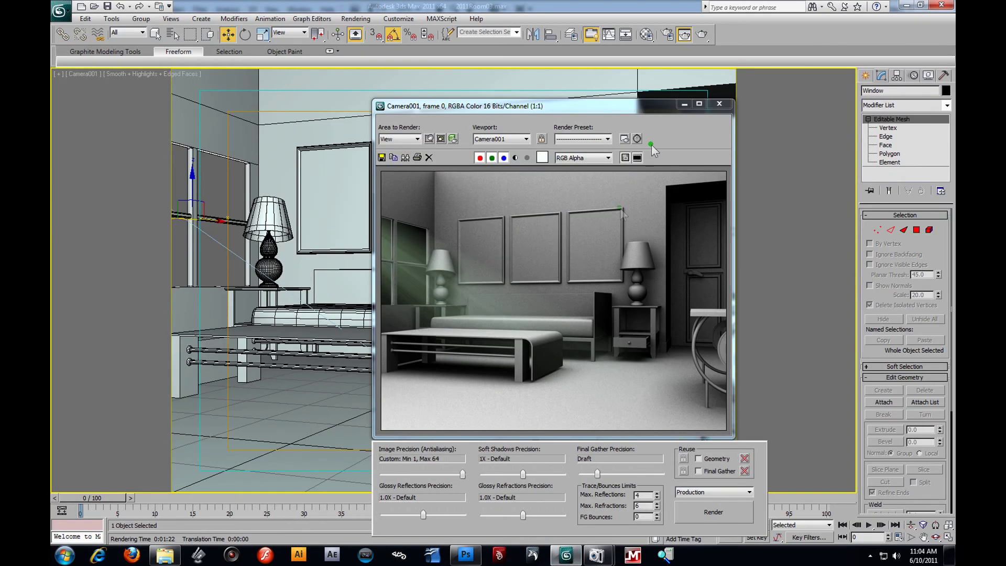
- Switch the viewport to Camera002 and start an ActiveShade preview of the bedroom
{"action": "left_click", "coordinate": [720, 104]}
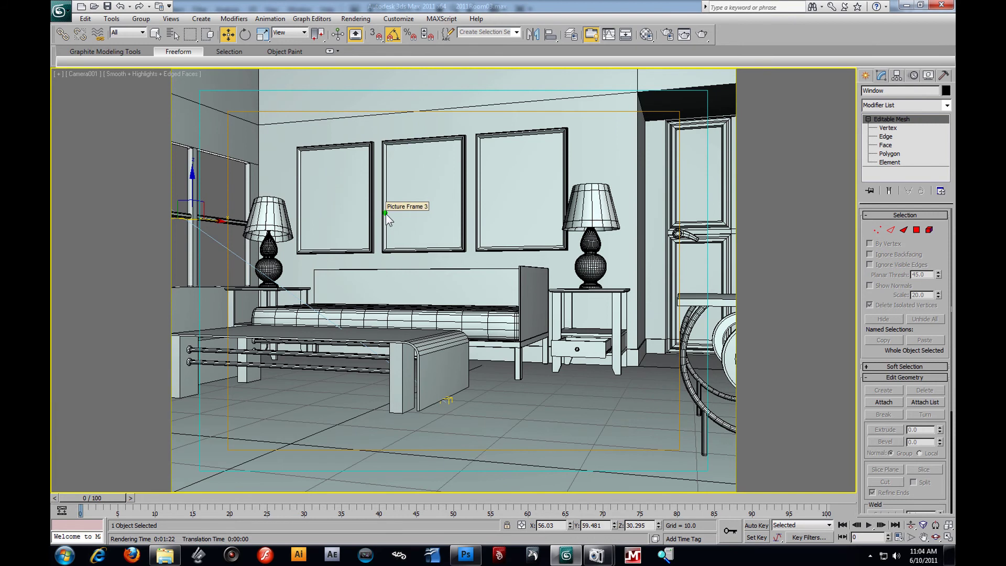
{"action": "key", "text": "p"}
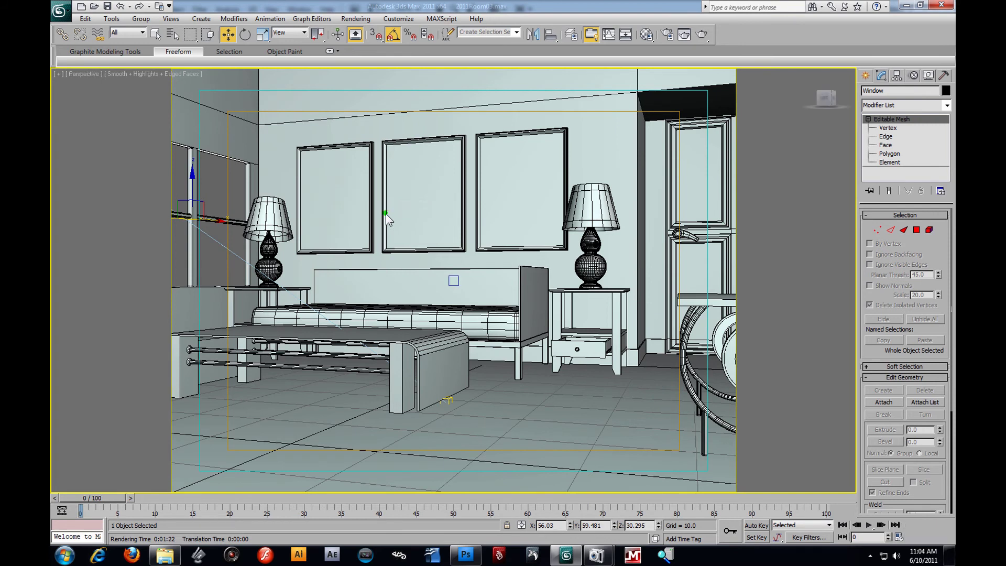
{"action": "left_click", "coordinate": [57, 74]}
{"action": "left_click", "coordinate": [76, 73]}
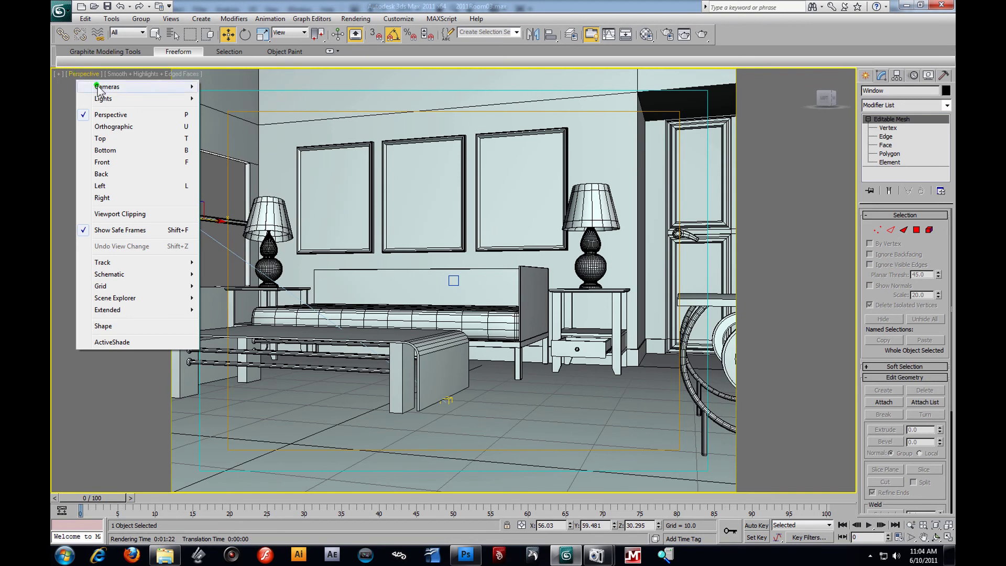
{"action": "mouse_move", "coordinate": [104, 86]}
{"action": "left_click", "coordinate": [204, 99]}
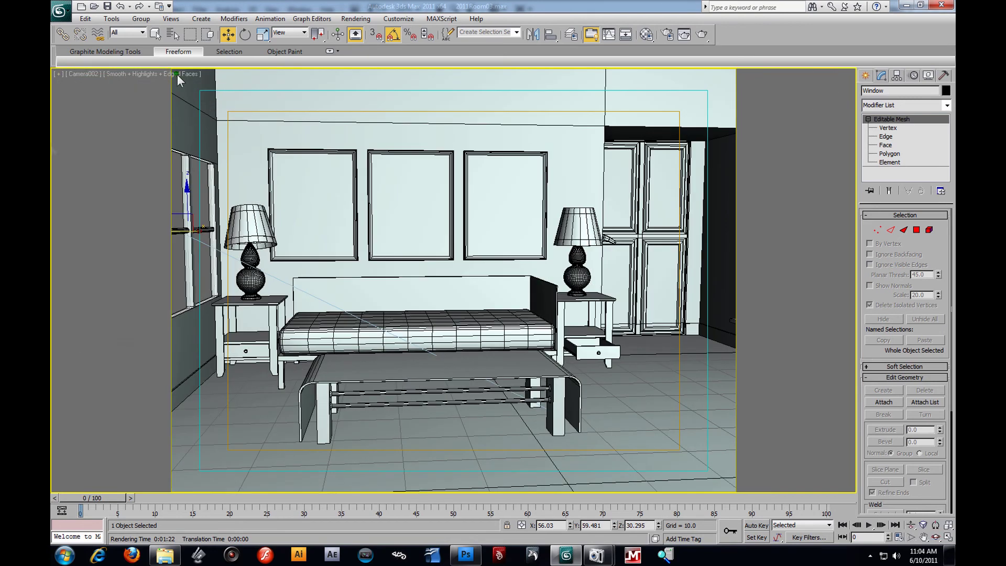
{"action": "left_click", "coordinate": [705, 35]}
{"action": "left_click", "coordinate": [705, 85]}
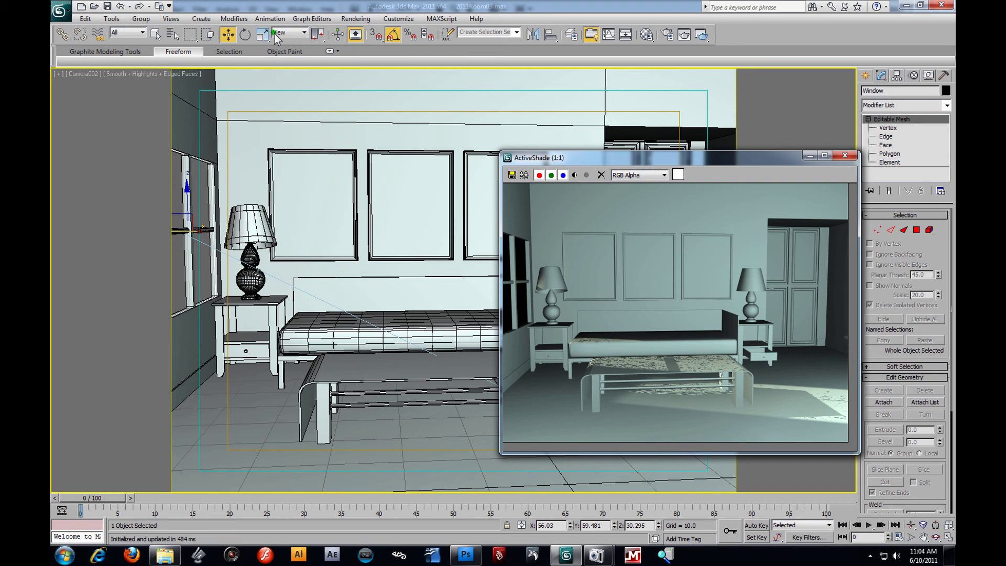
- In the Light Lister, change the Sun light's colour to a saturated blue
{"action": "left_click", "coordinate": [121, 21]}
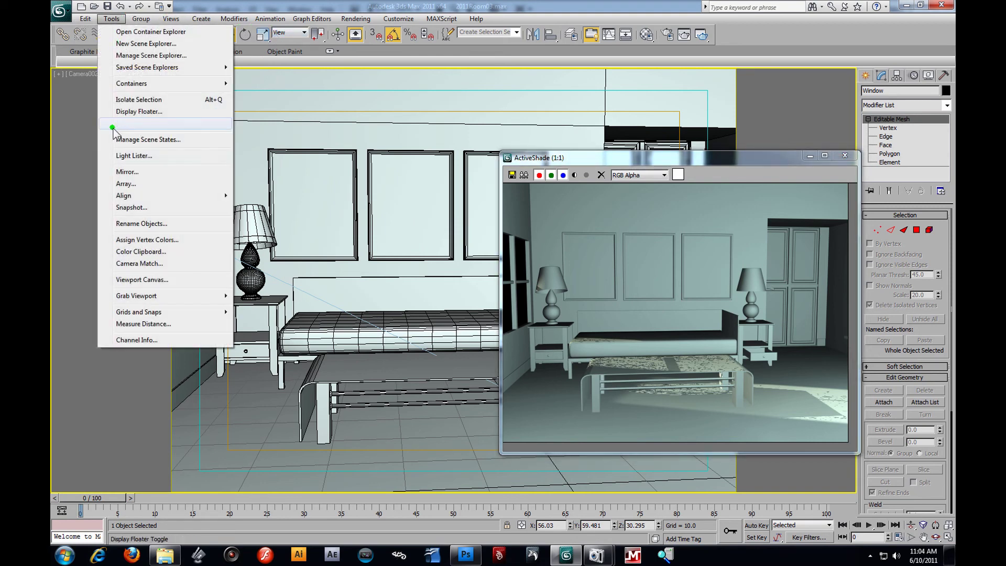
{"action": "left_click", "coordinate": [123, 156]}
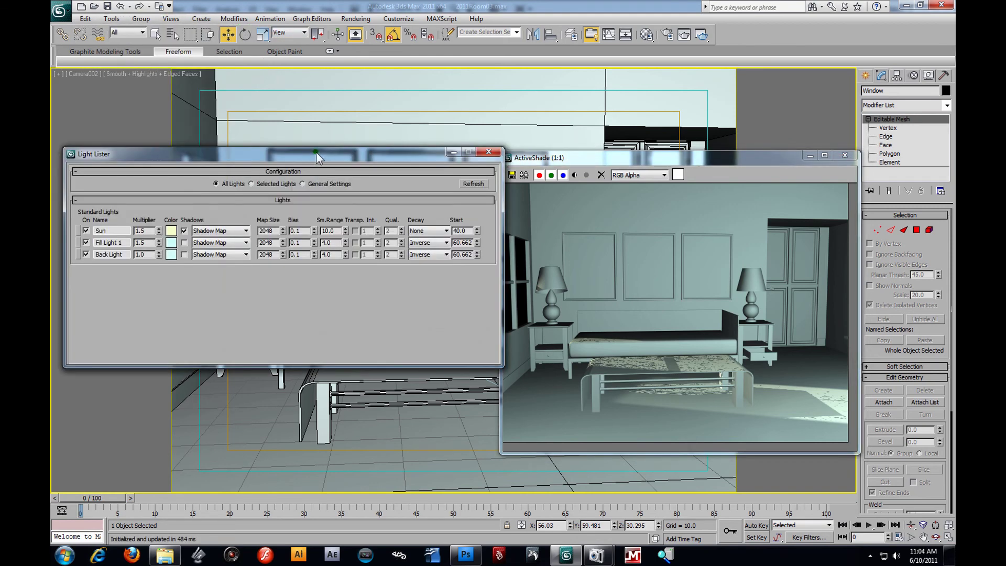
{"action": "left_click_drag", "start_coordinate": [316, 152], "coordinate": [298, 137]}
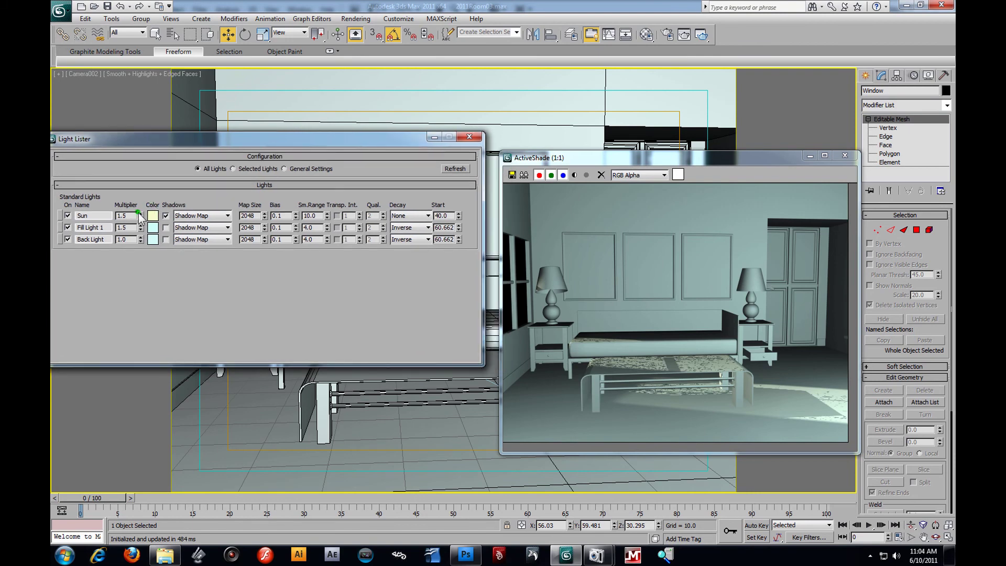
{"action": "left_click", "coordinate": [152, 216]}
{"action": "left_click_drag", "start_coordinate": [344, 105], "coordinate": [314, 67]}
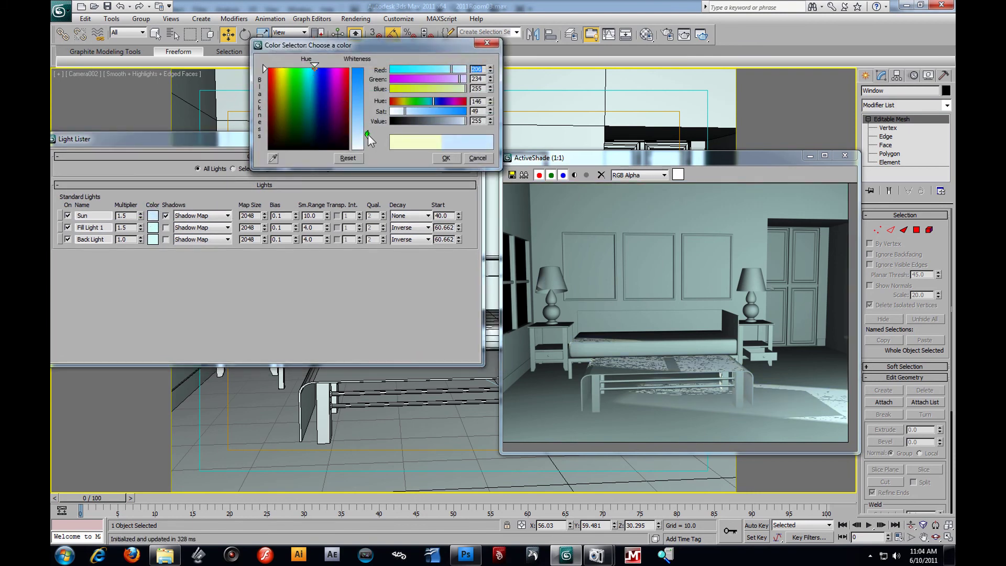
{"action": "left_click_drag", "start_coordinate": [369, 137], "coordinate": [365, 93]}
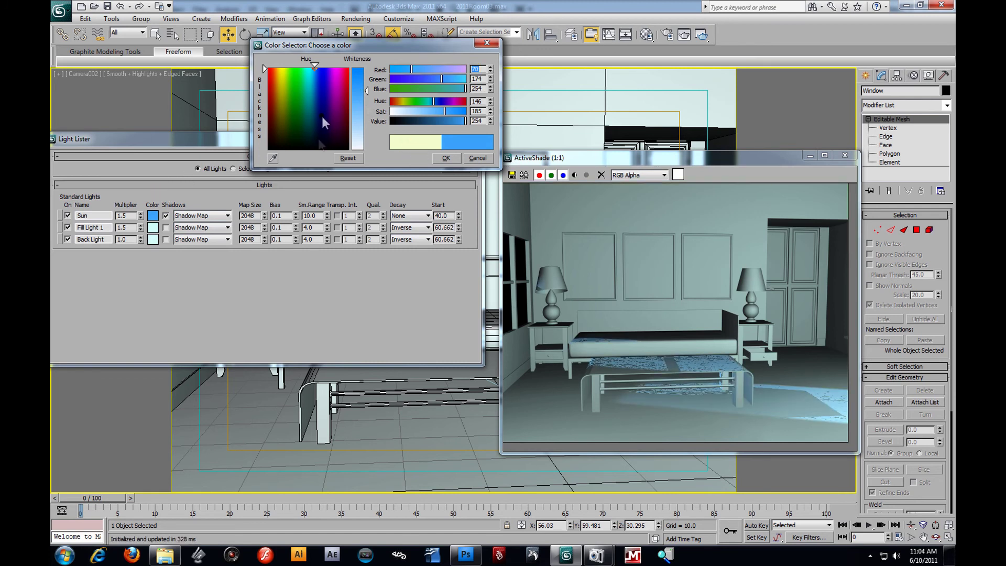
{"action": "left_click", "coordinate": [317, 70]}
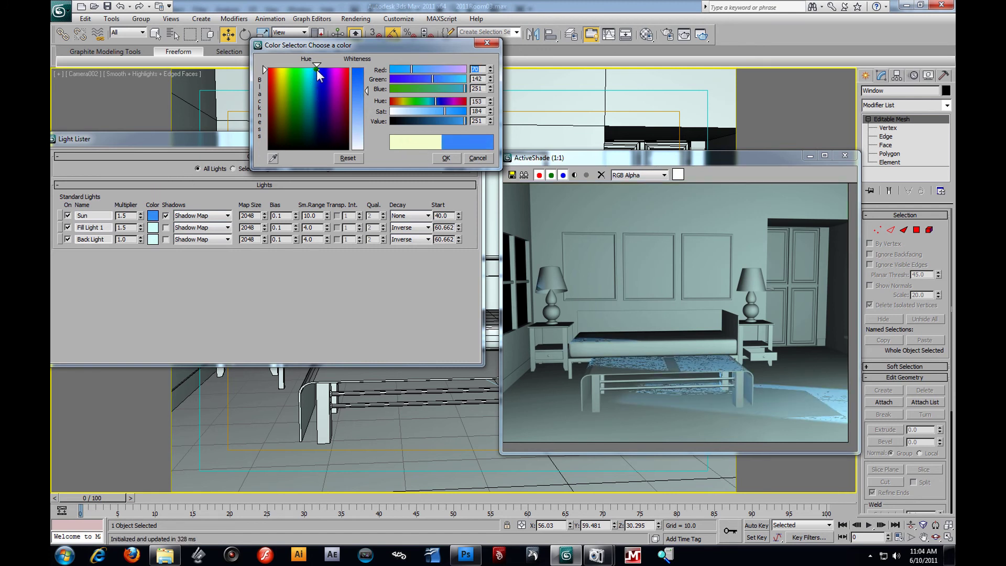
{"action": "left_click", "coordinate": [447, 159]}
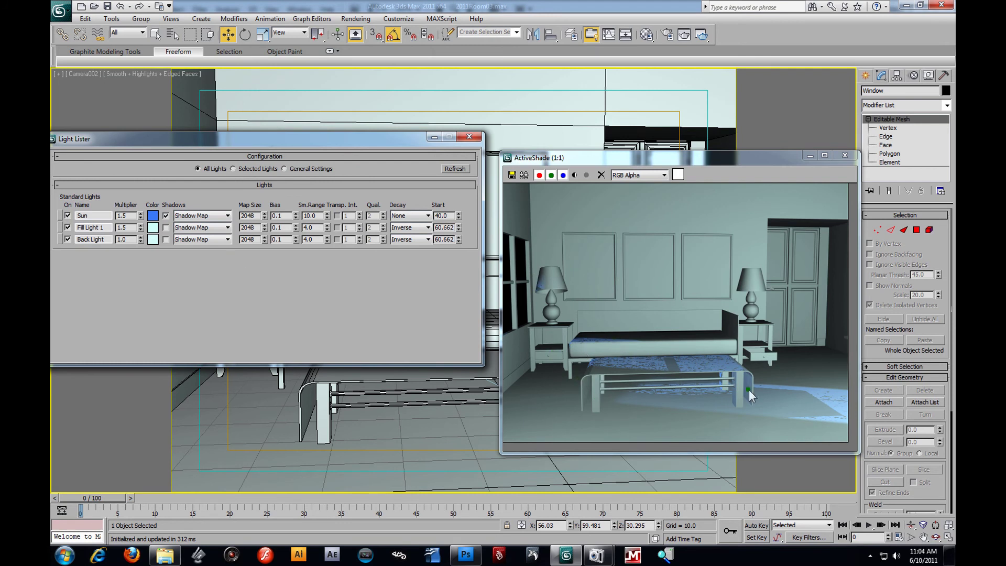
- Give Fill Light 1 a stronger blue colour and copy it onto Back Light
{"action": "left_click", "coordinate": [153, 227]}
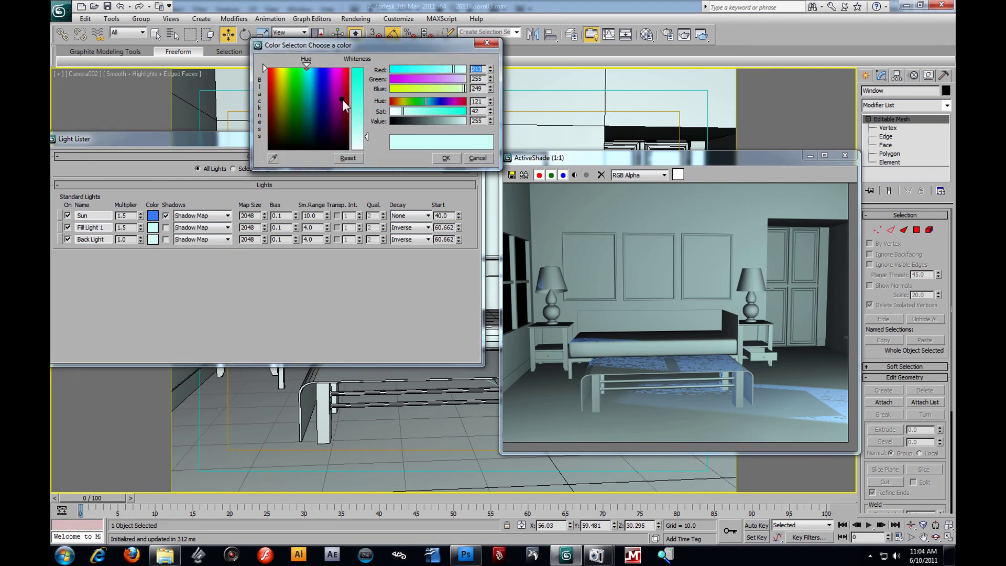
{"action": "left_click_drag", "start_coordinate": [312, 94], "coordinate": [315, 69]}
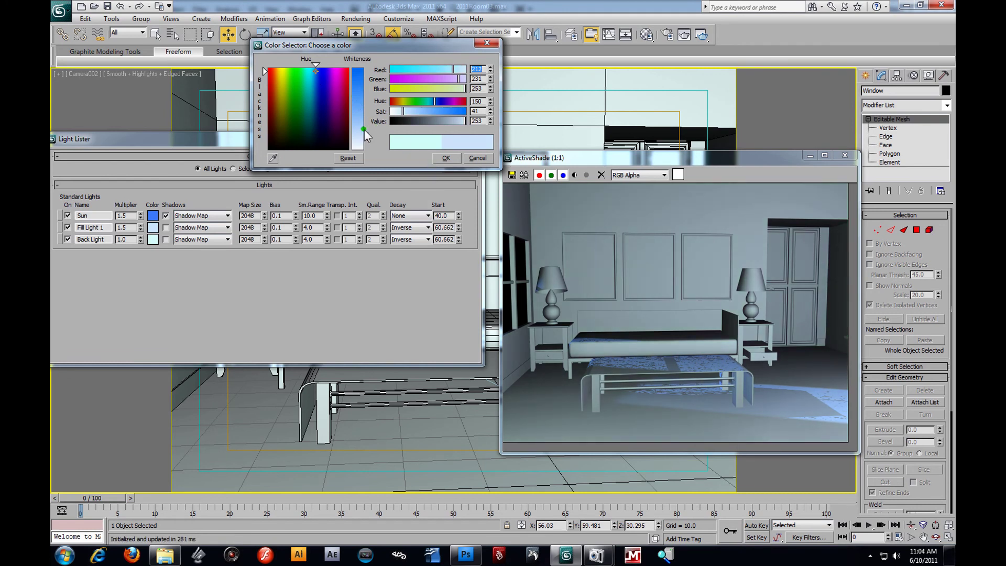
{"action": "left_click_drag", "start_coordinate": [366, 136], "coordinate": [366, 98]}
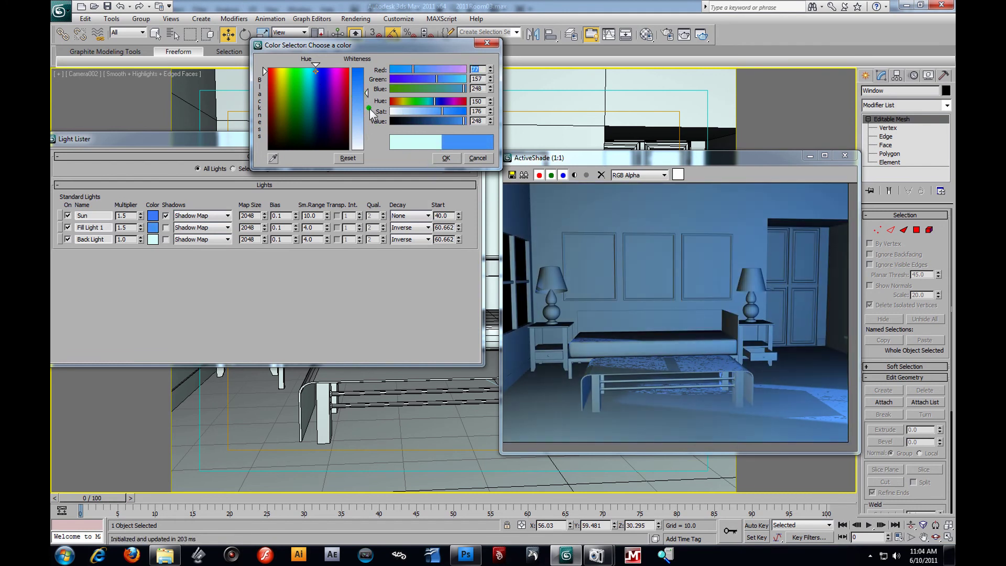
{"action": "left_click", "coordinate": [445, 159]}
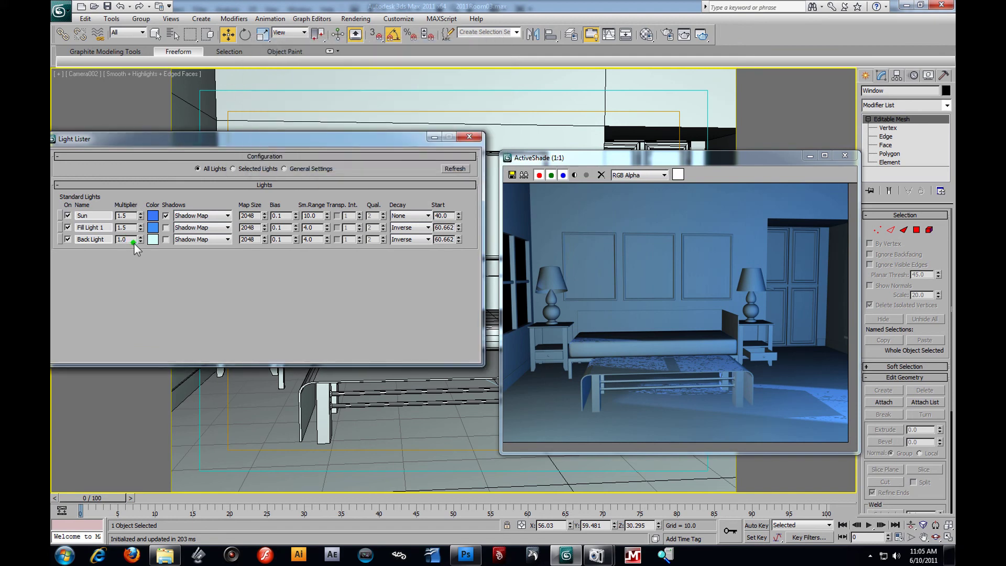
{"action": "left_click", "coordinate": [153, 240]}
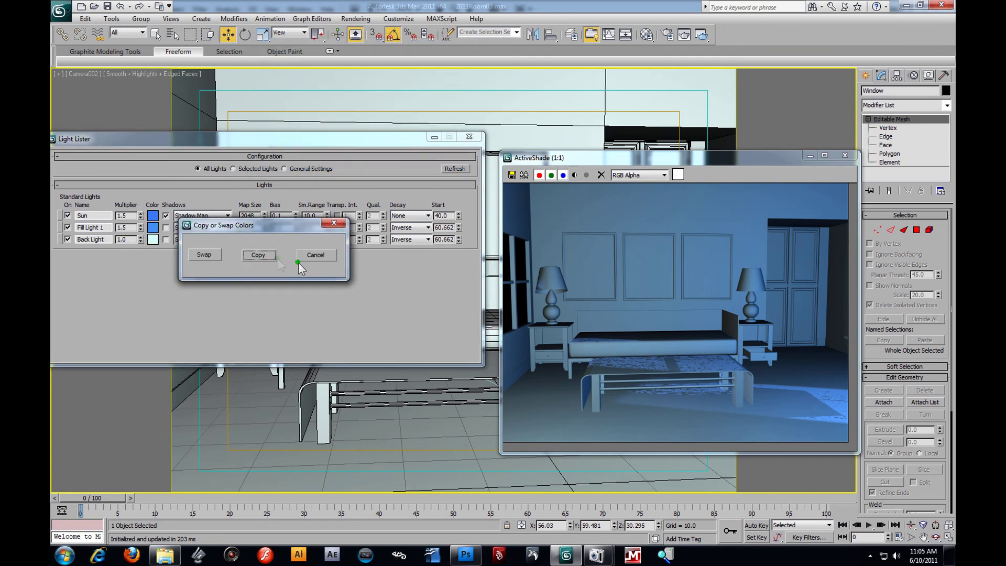
{"action": "left_click", "coordinate": [258, 254]}
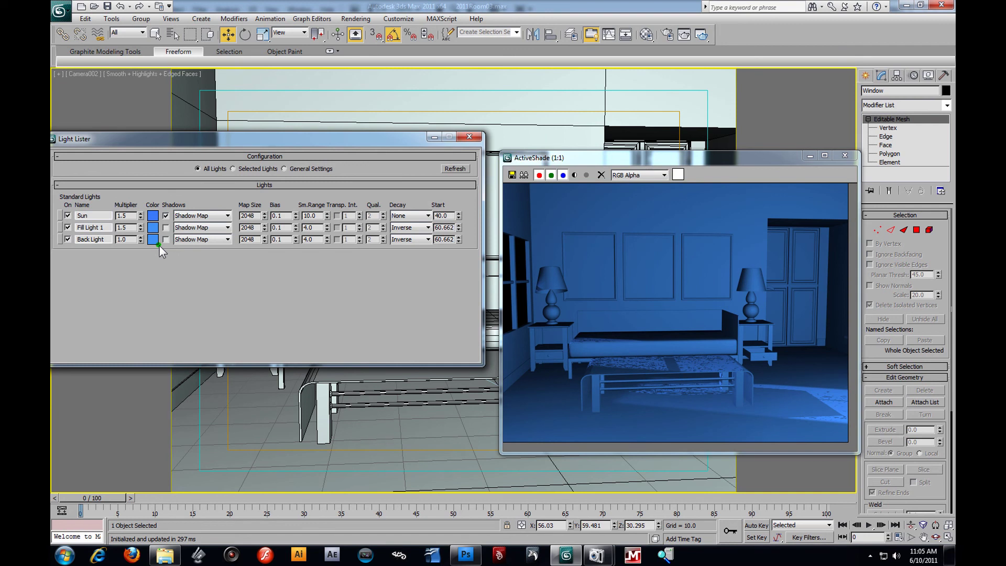
- Set the Back Light multiplier to 0.5 and Fill Light 1 multiplier to 1.0
{"action": "left_click", "coordinate": [133, 240]}
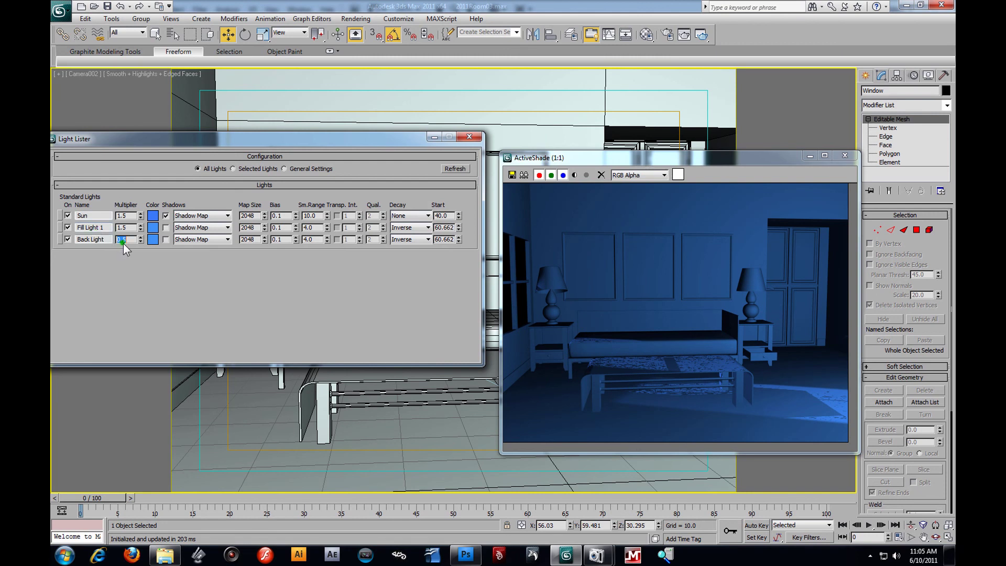
{"action": "left_click", "coordinate": [126, 227]}
{"action": "double_click", "coordinate": [126, 228]}
{"action": "type", "text": "11"}
{"action": "key", "text": "Return"}
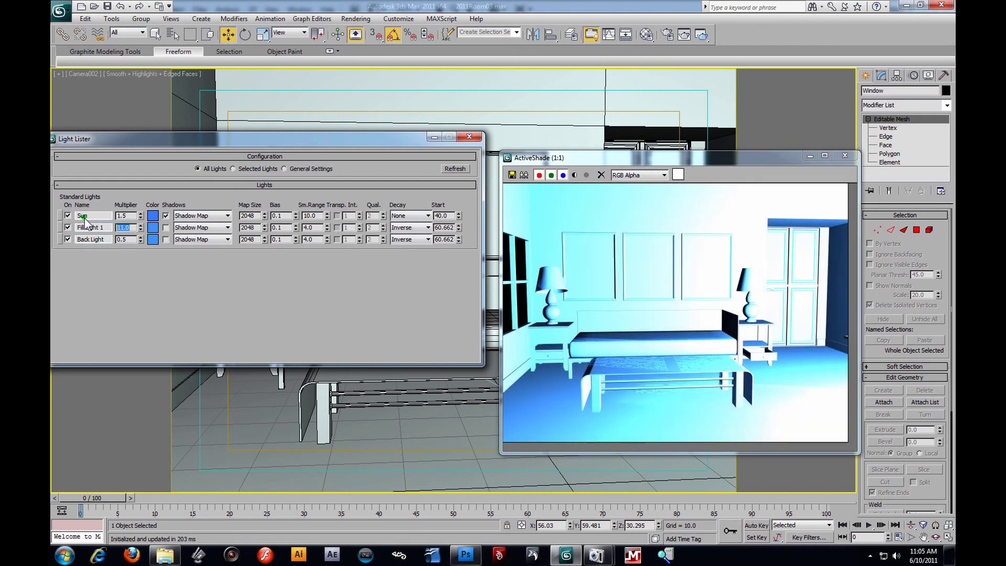
{"action": "type", "text": "1"}
{"action": "key", "text": "Return"}
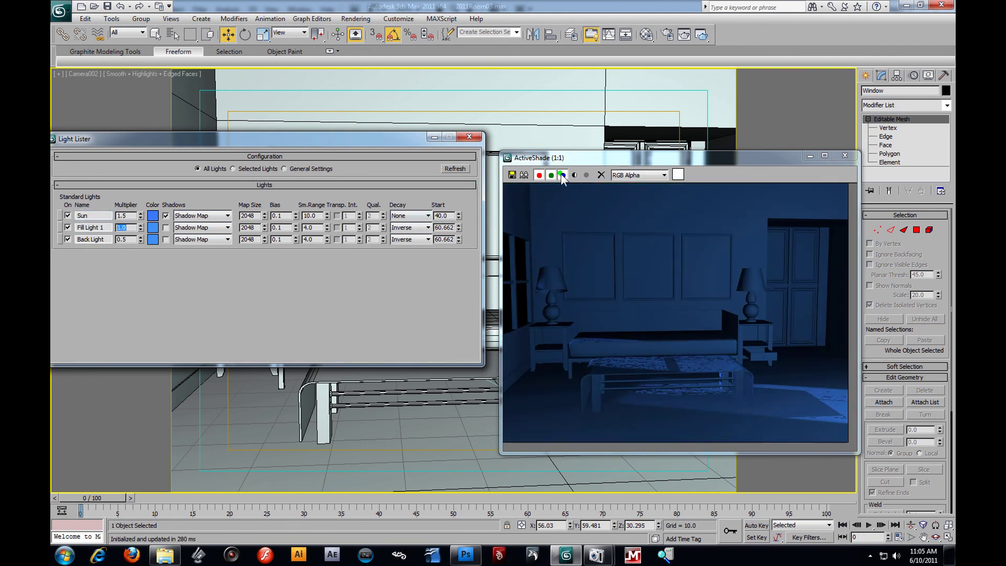
{"action": "left_click", "coordinate": [843, 157]}
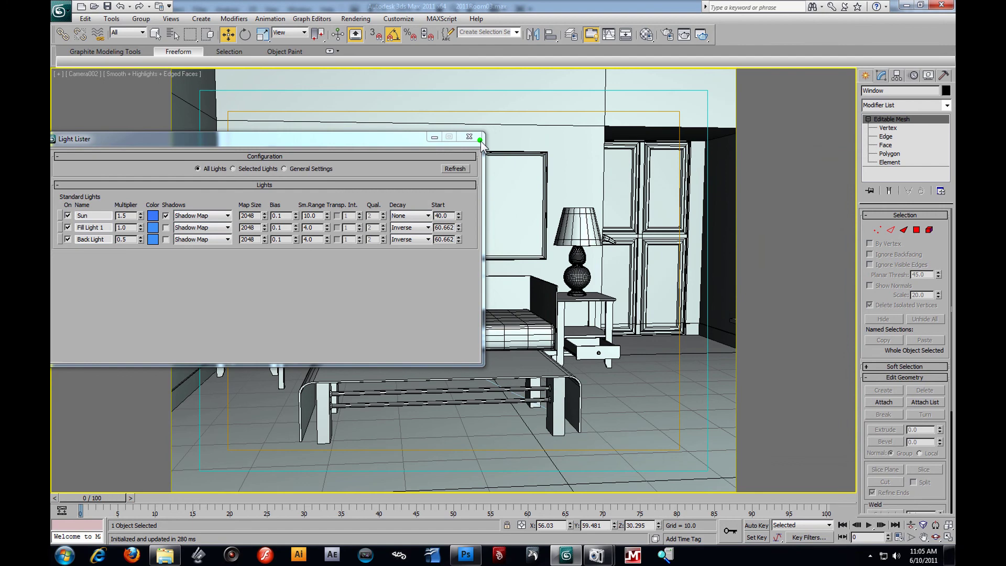
- Close the Light Lister and run a quick test render of the Camera002 view
{"action": "left_click", "coordinate": [470, 137]}
{"action": "left_click_drag", "start_coordinate": [705, 38], "coordinate": [699, 56]}
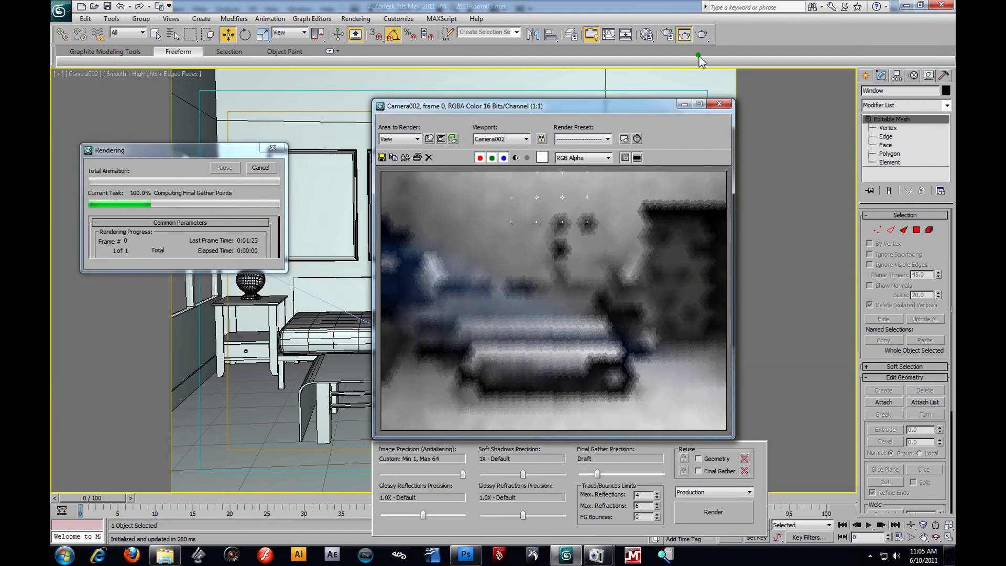
{"action": "left_click", "coordinate": [719, 105]}
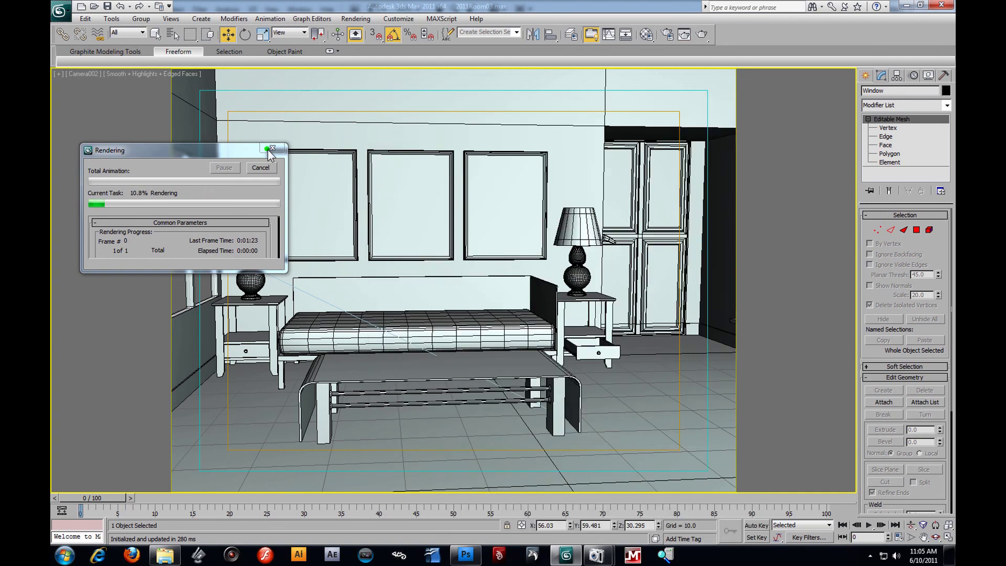
- Assign Default Scanline Renderer as the production renderer and render the moonlit bedroom
{"action": "left_click", "coordinate": [359, 19]}
{"action": "left_click", "coordinate": [372, 40]}
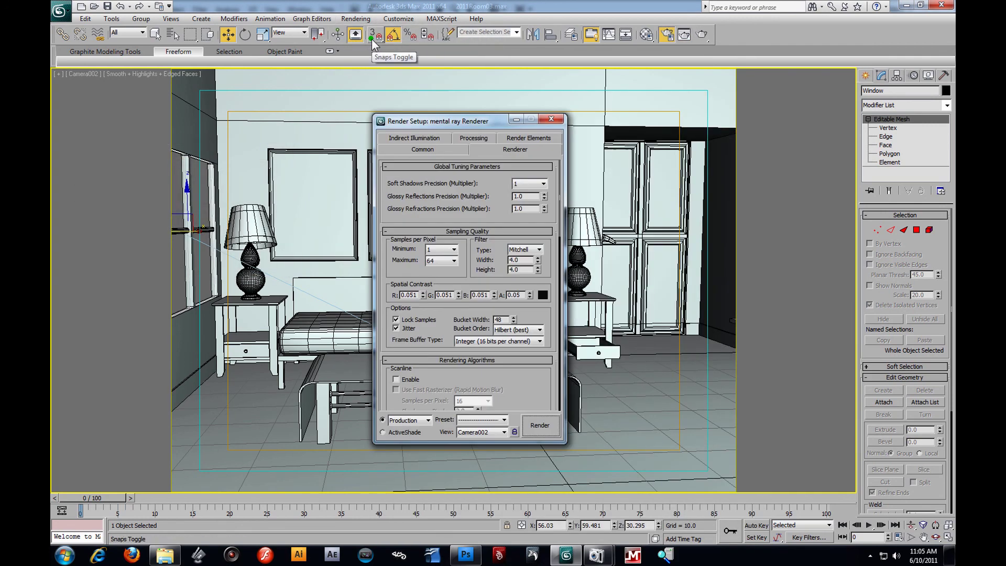
{"action": "scroll", "coordinate": [557, 327], "scroll_direction": "down", "scroll_amount": 10}
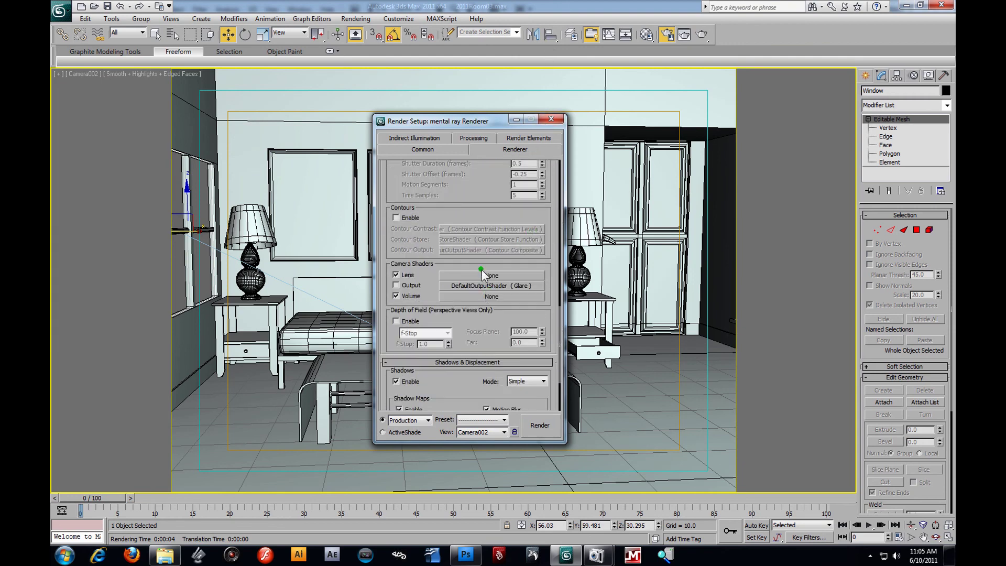
{"action": "left_click", "coordinate": [437, 151]}
{"action": "scroll", "coordinate": [533, 228], "scroll_direction": "down", "scroll_amount": 3}
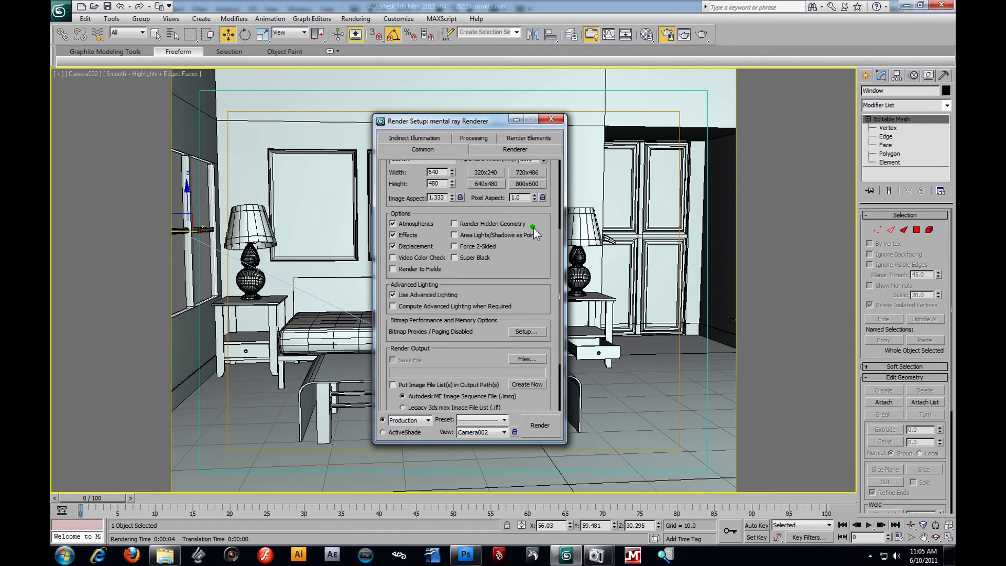
{"action": "scroll", "coordinate": [435, 277], "scroll_direction": "down", "scroll_amount": 3}
{"action": "left_click", "coordinate": [434, 405]}
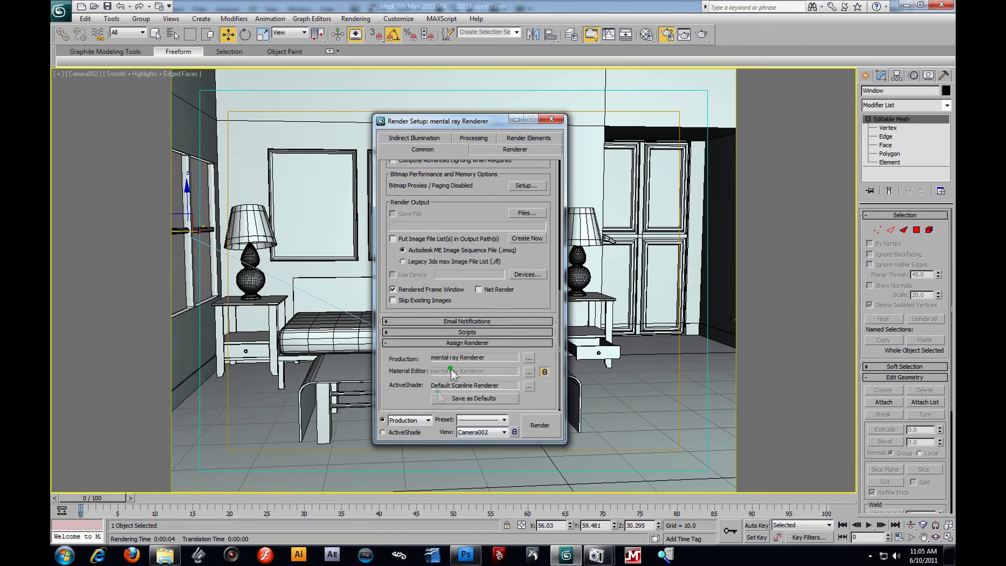
{"action": "left_click", "coordinate": [527, 359]}
{"action": "left_click", "coordinate": [439, 214]}
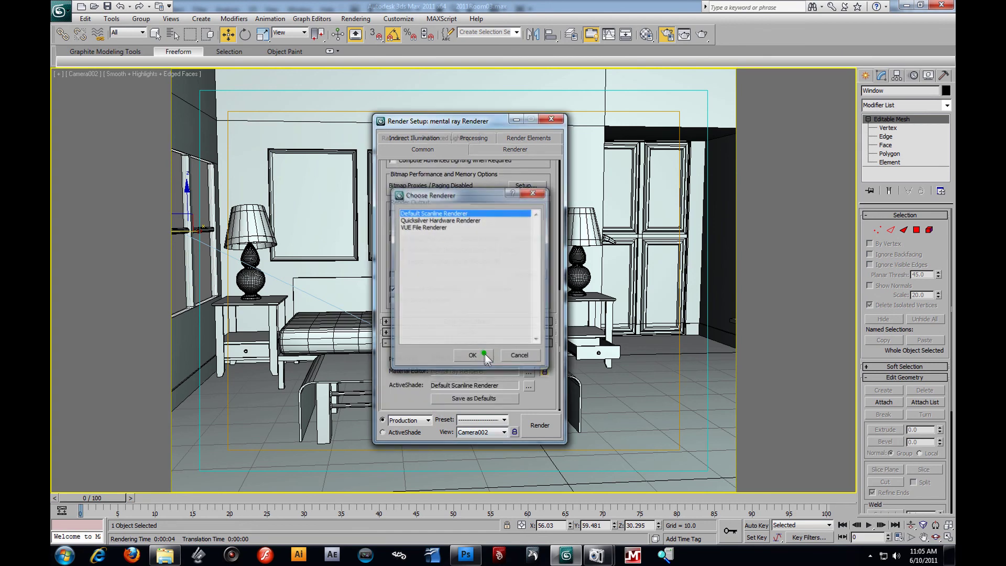
{"action": "left_click", "coordinate": [486, 354]}
{"action": "left_click", "coordinate": [667, 34]}
{"action": "left_click", "coordinate": [701, 33]}
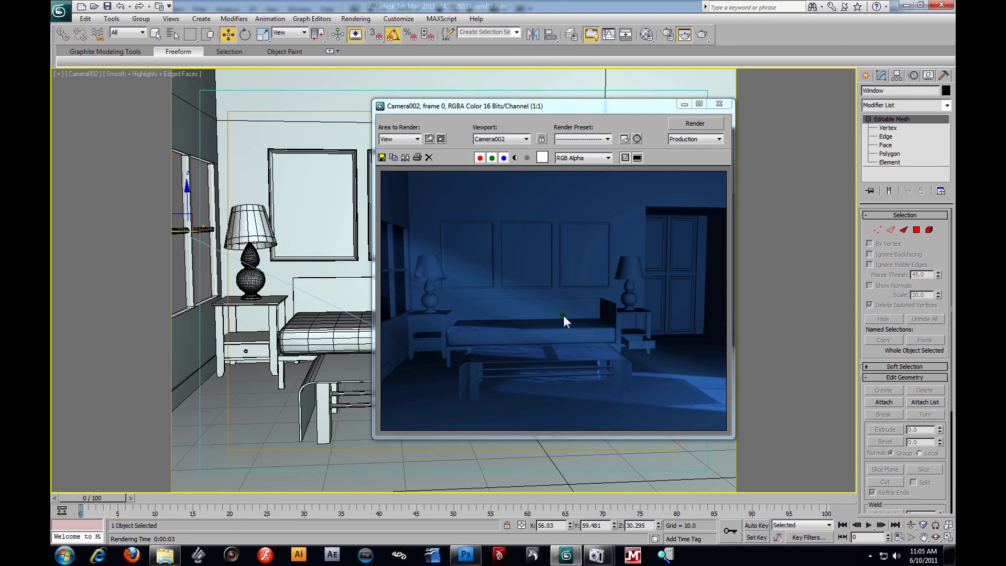
{"action": "mouse_move", "coordinate": [597, 559]}
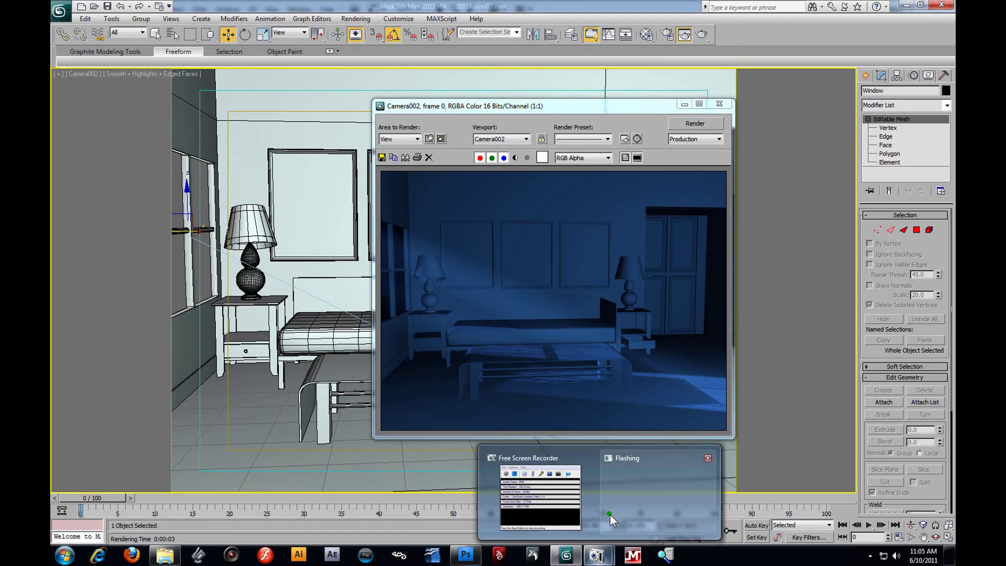
{"action": "left_click", "coordinate": [603, 558]}
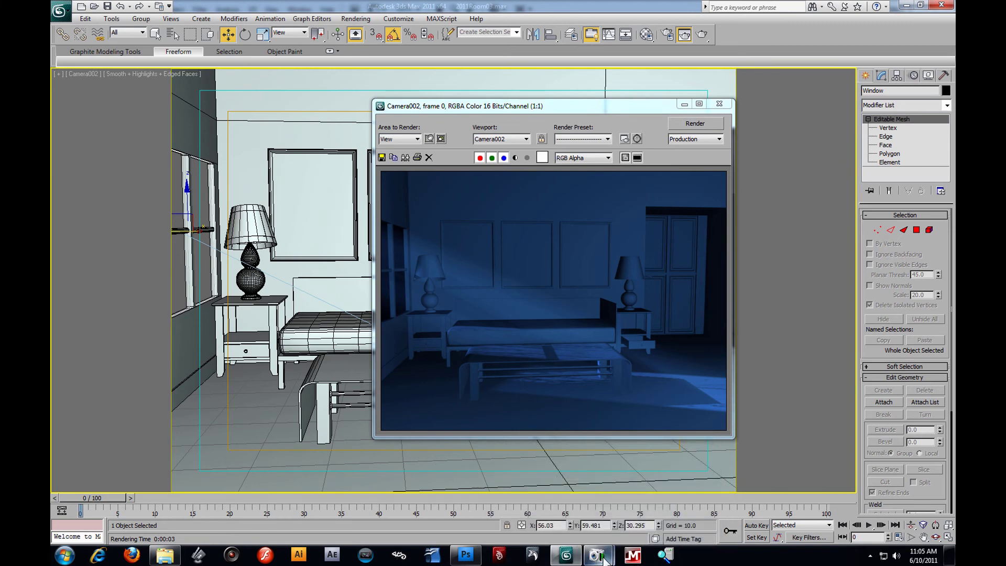